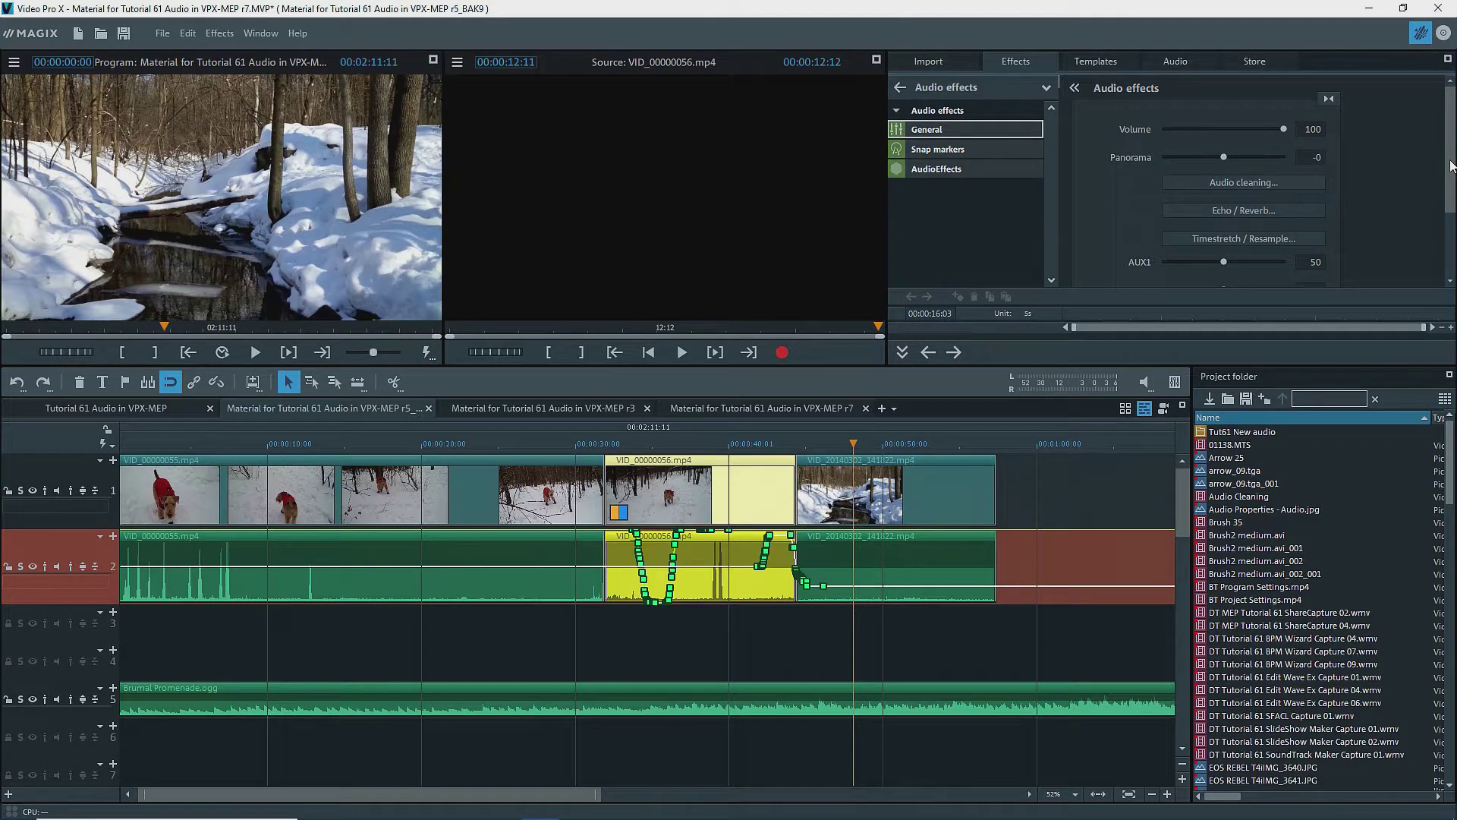
Set the VID_00000056.mp4 clip volume to 67 and add a keyframe there.
left_click(1284, 129)
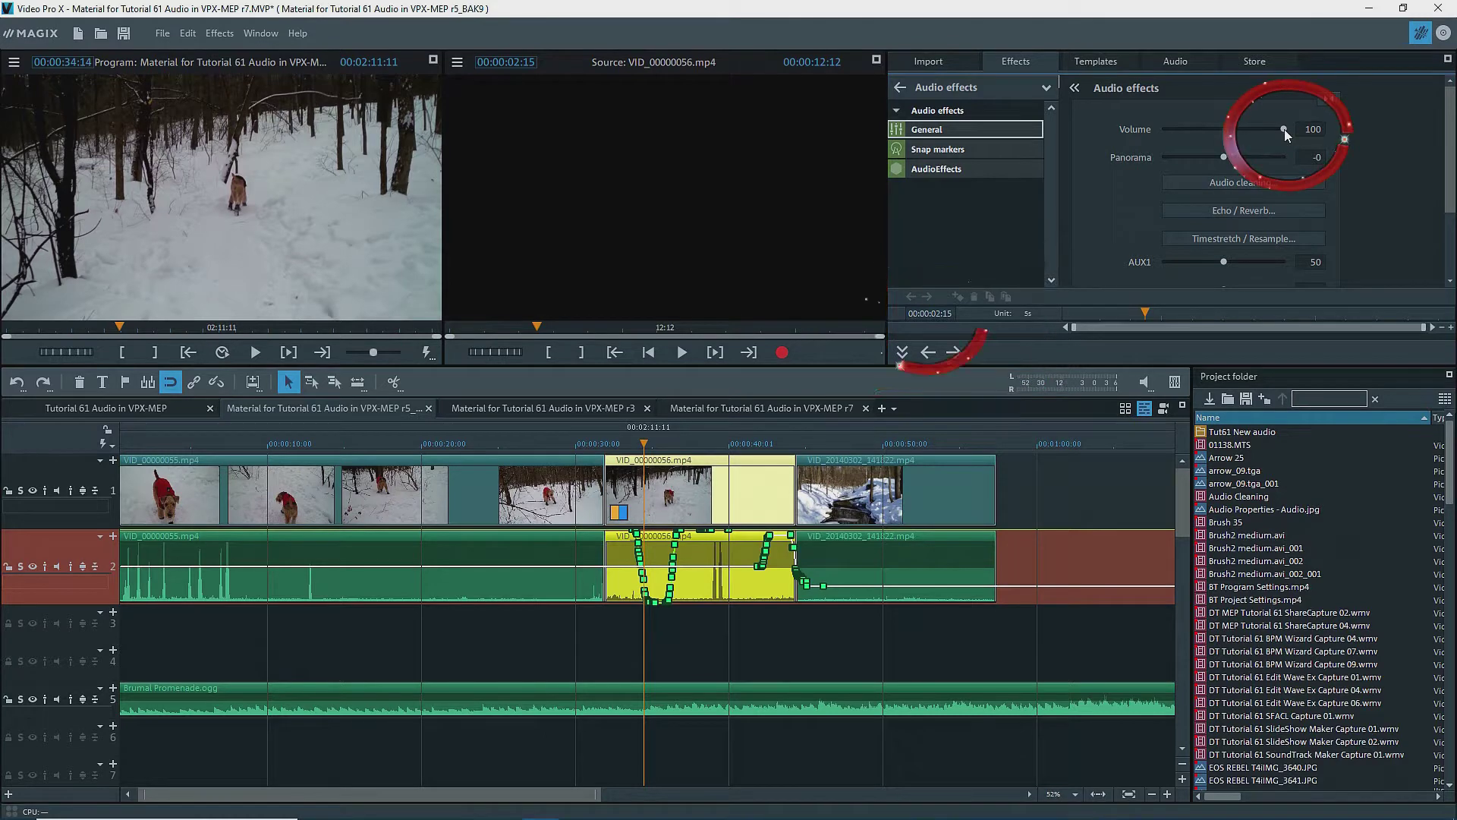
left_click_drag(1284, 129, 1244, 129)
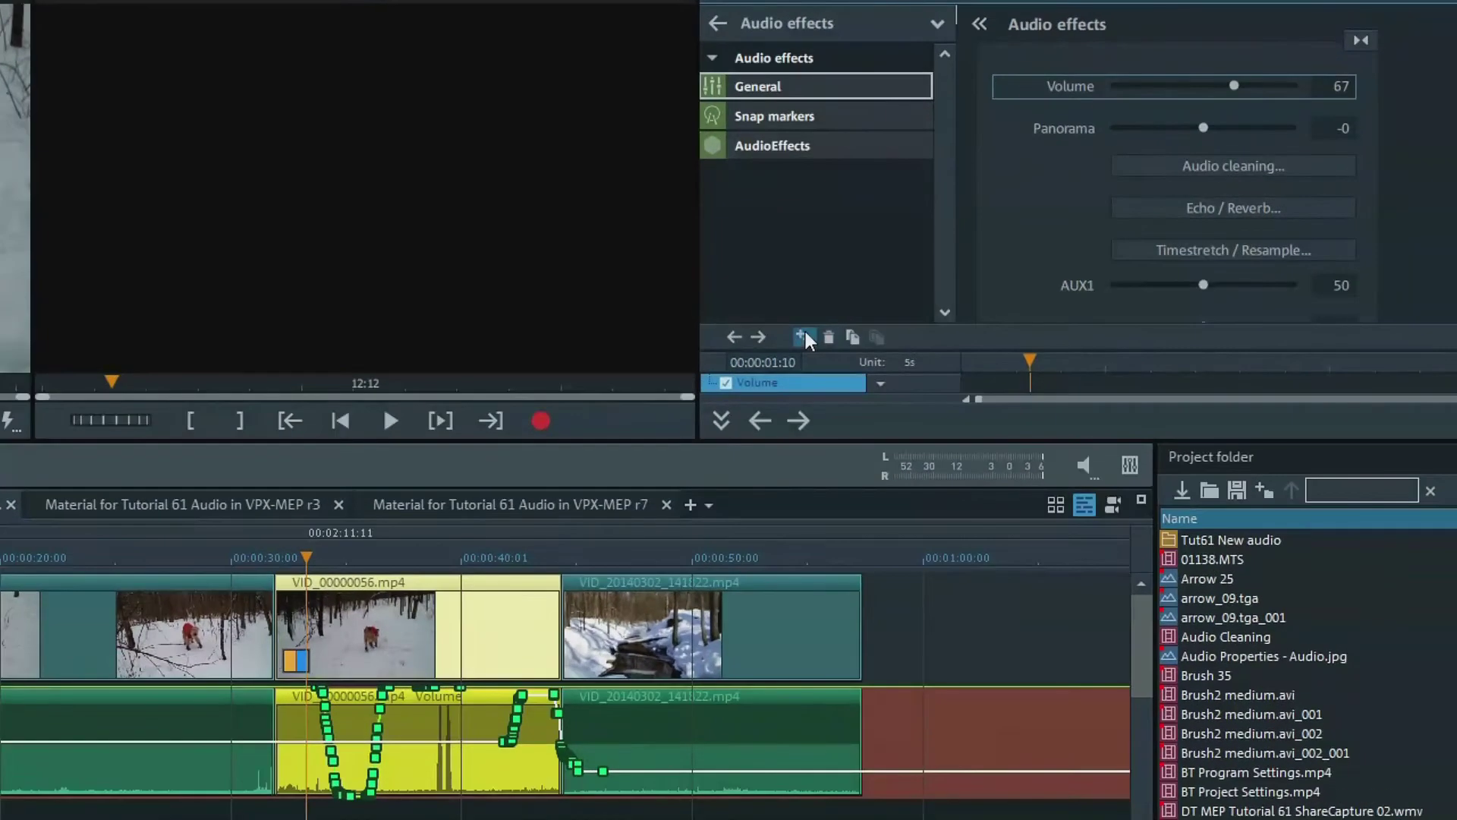
left_click(802, 336)
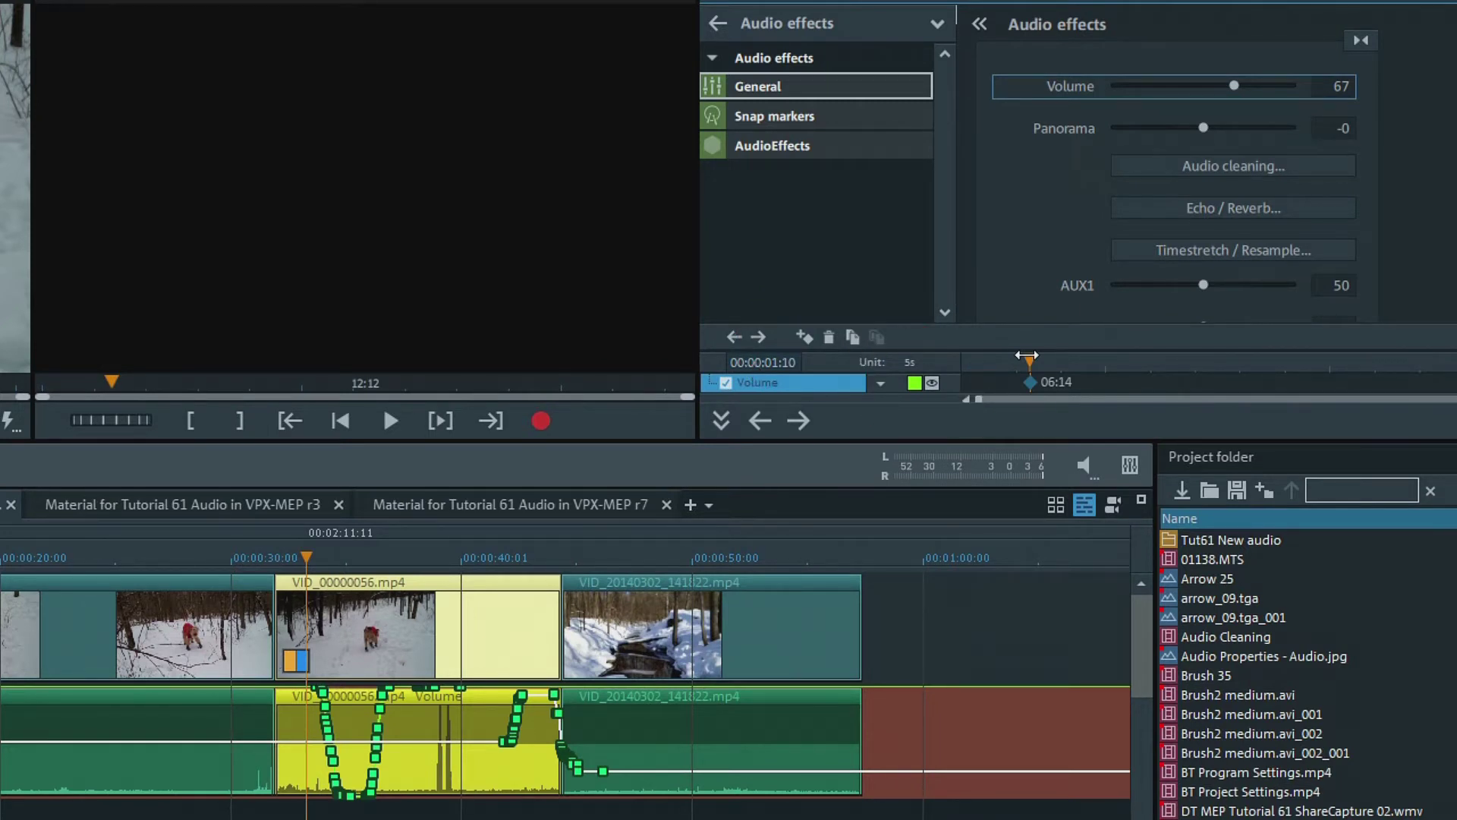
Reset the track's Volume curves, show the Volume curve, and move to 00:00:05:00.
right_click(848, 448)
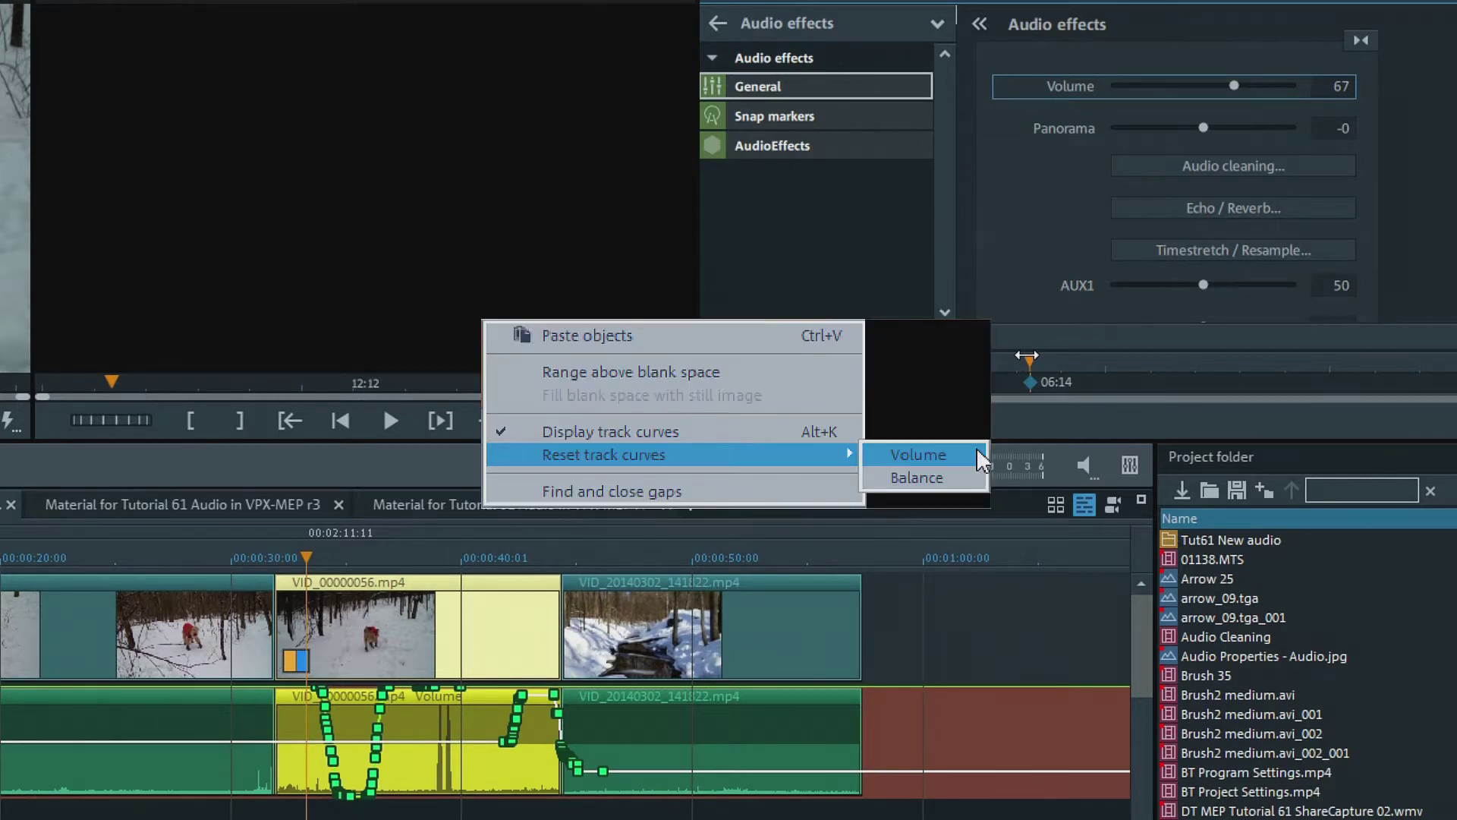
left_click(960, 454)
left_click(932, 382)
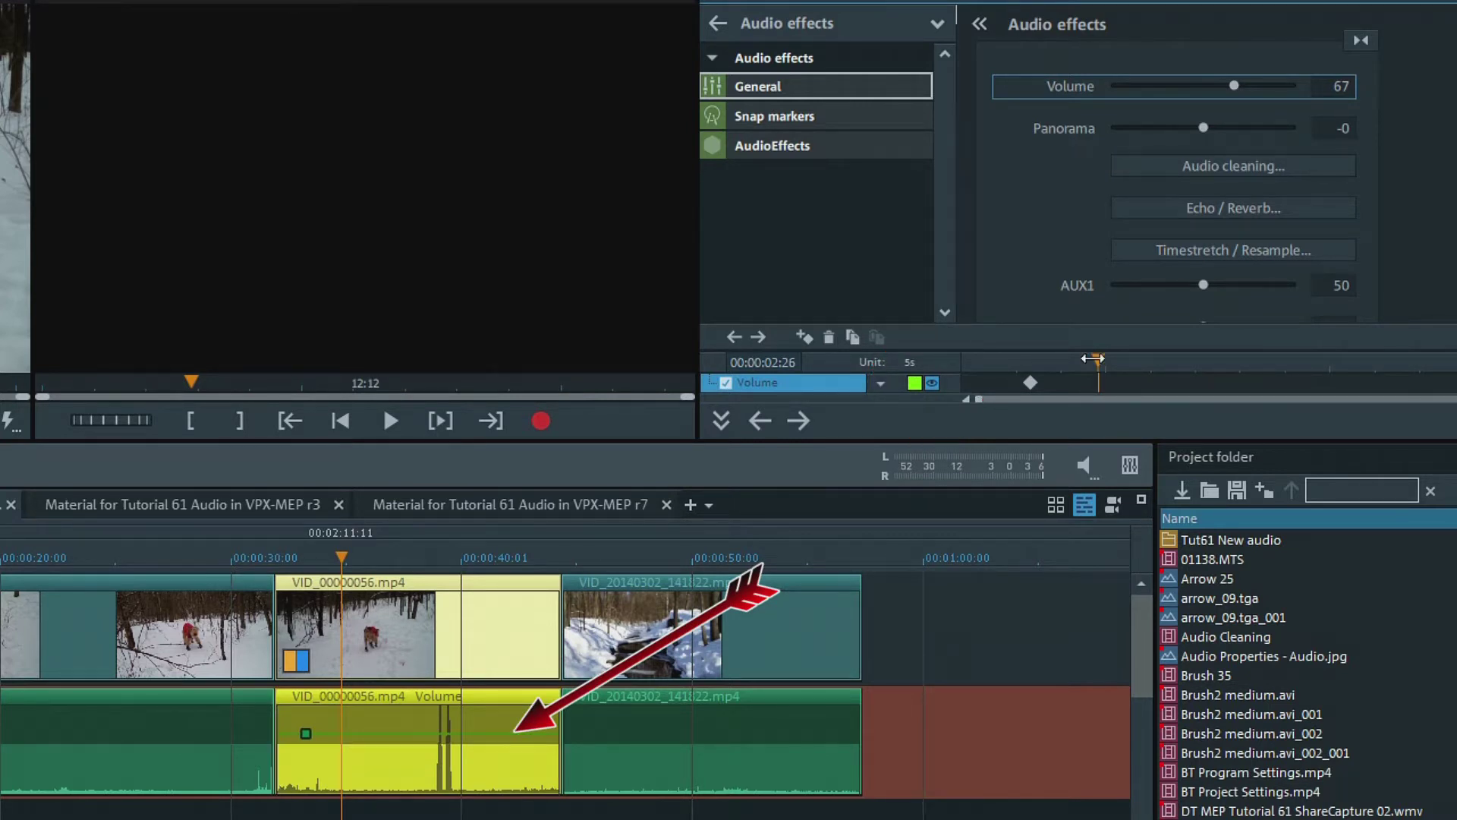
left_click(1194, 363)
Add a volume keyframe at 92 and pull a volume keyframe down to 63.
left_click_drag(1234, 86, 1278, 86)
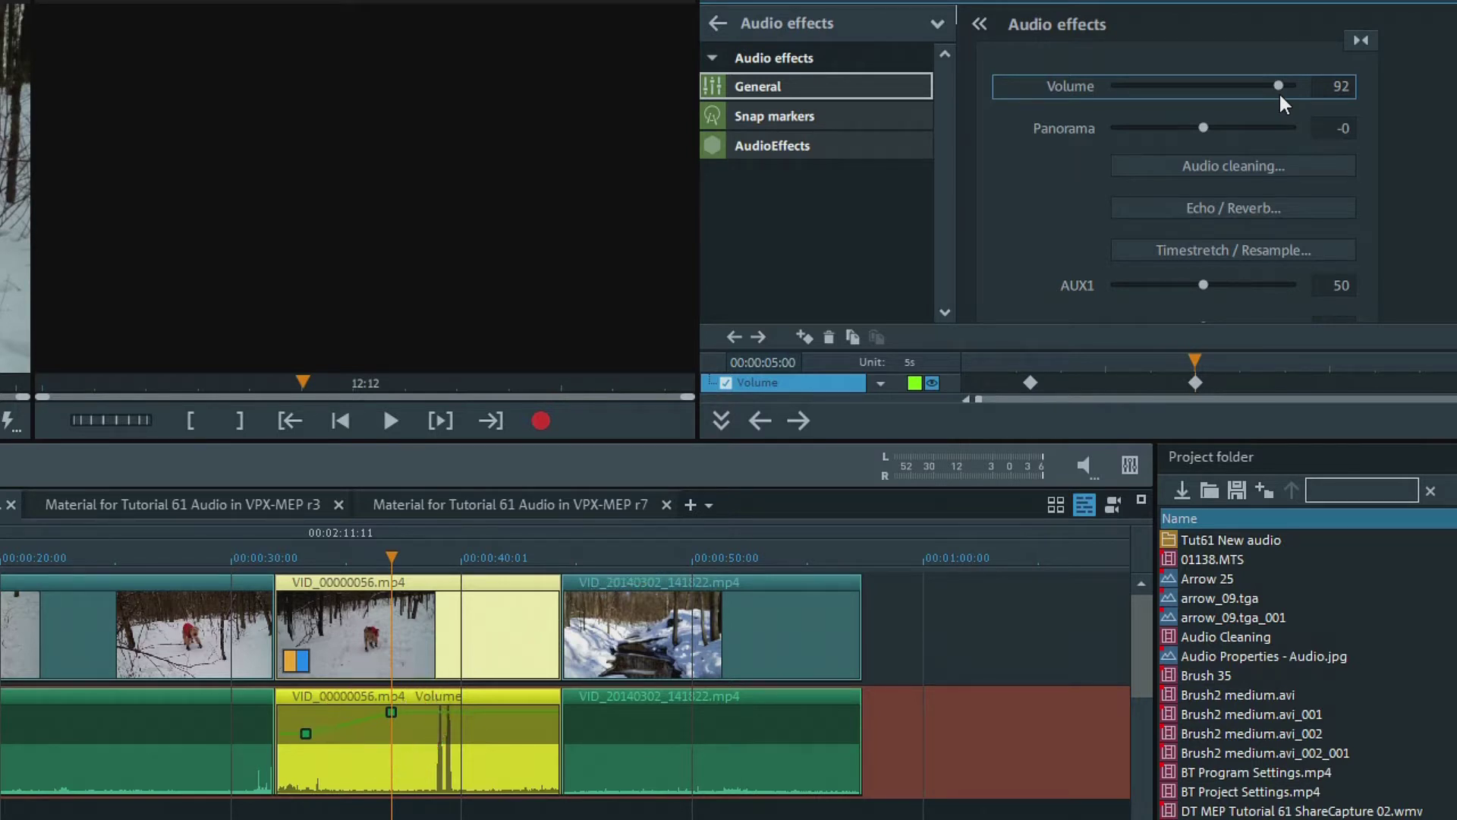
left_click_drag(390, 712, 394, 730)
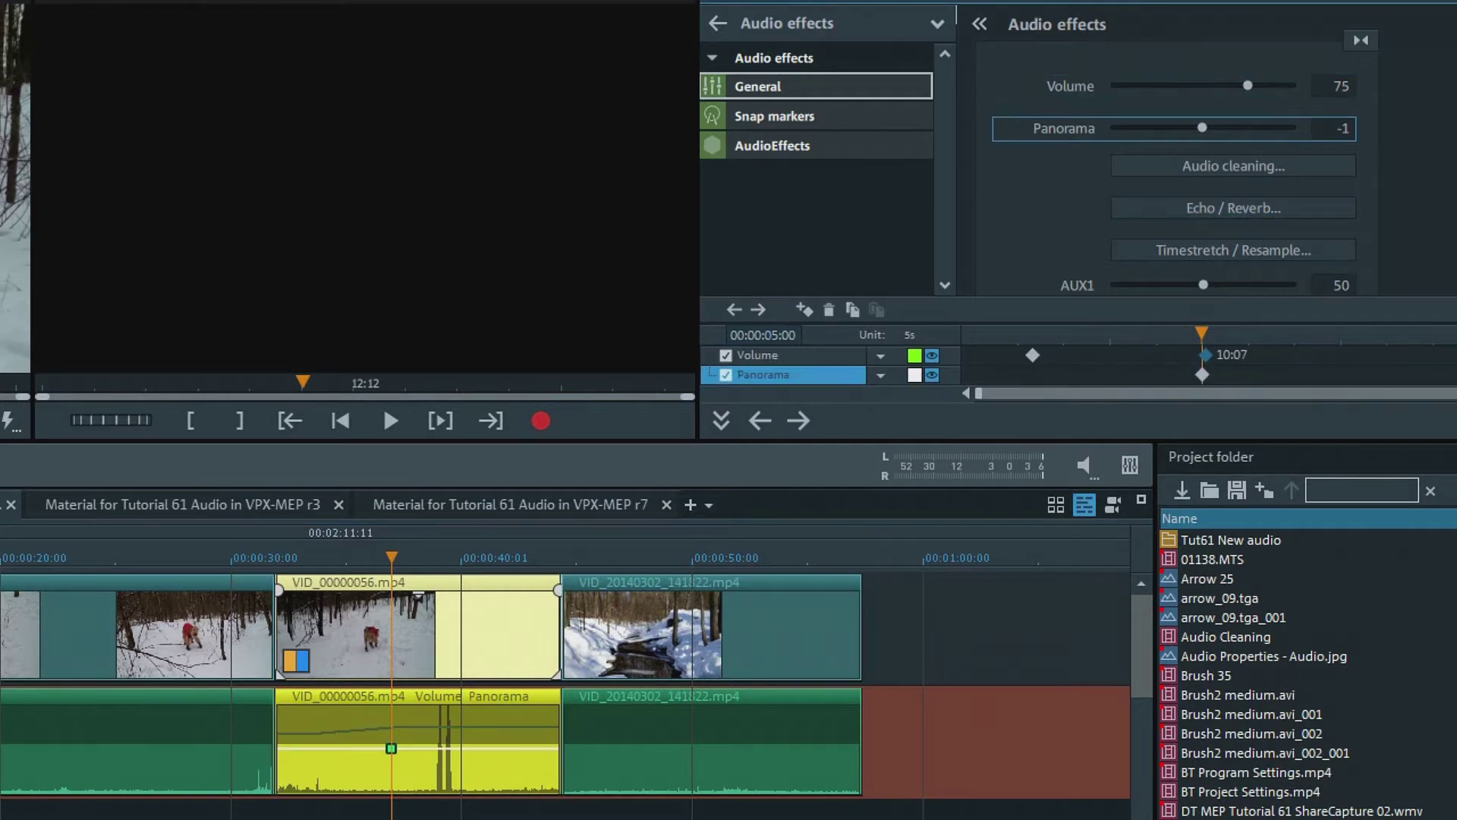
scroll(1175, 150, "down", 3)
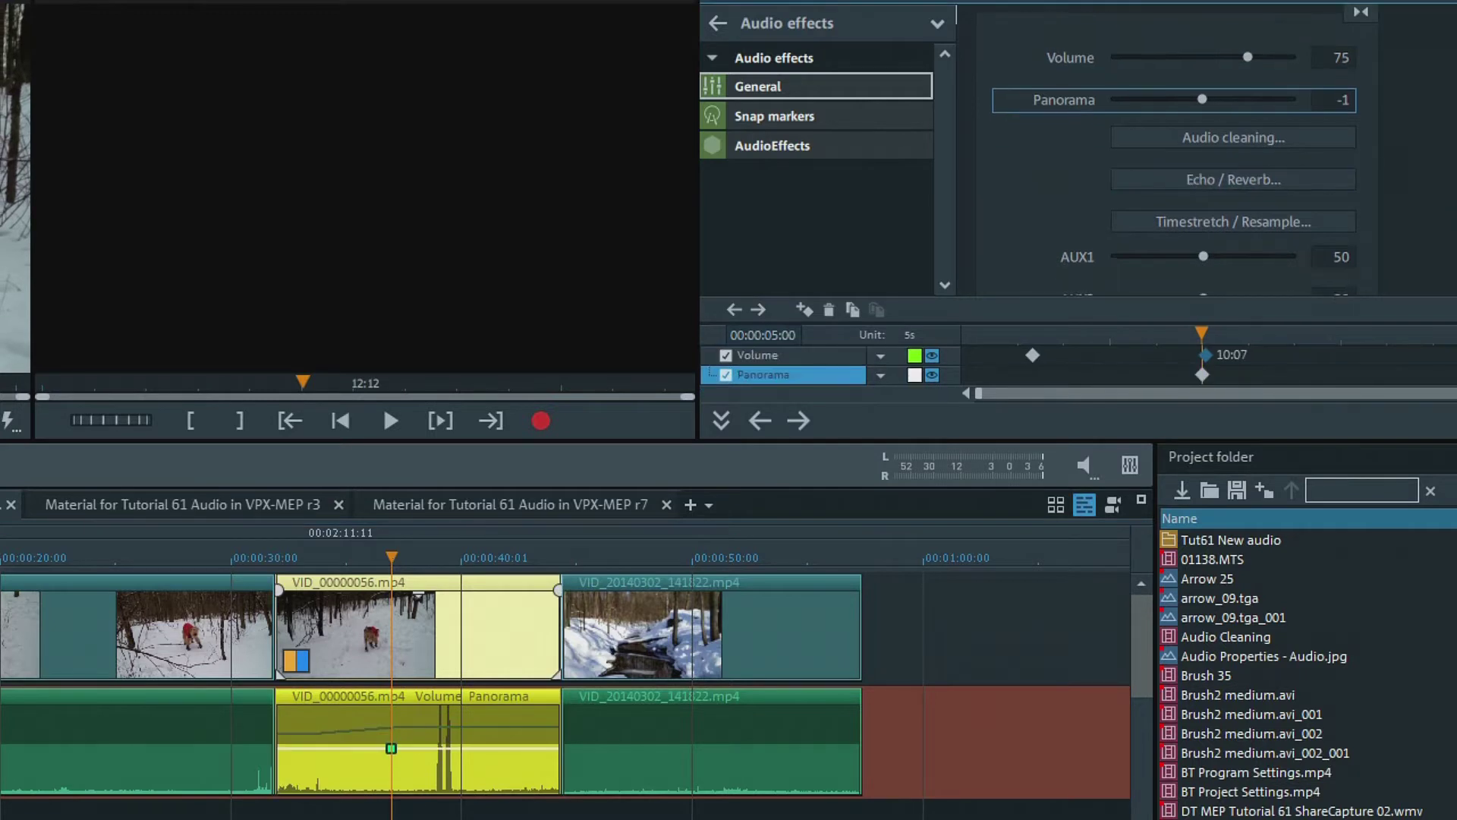
scroll(1175, 150, "down", 1)
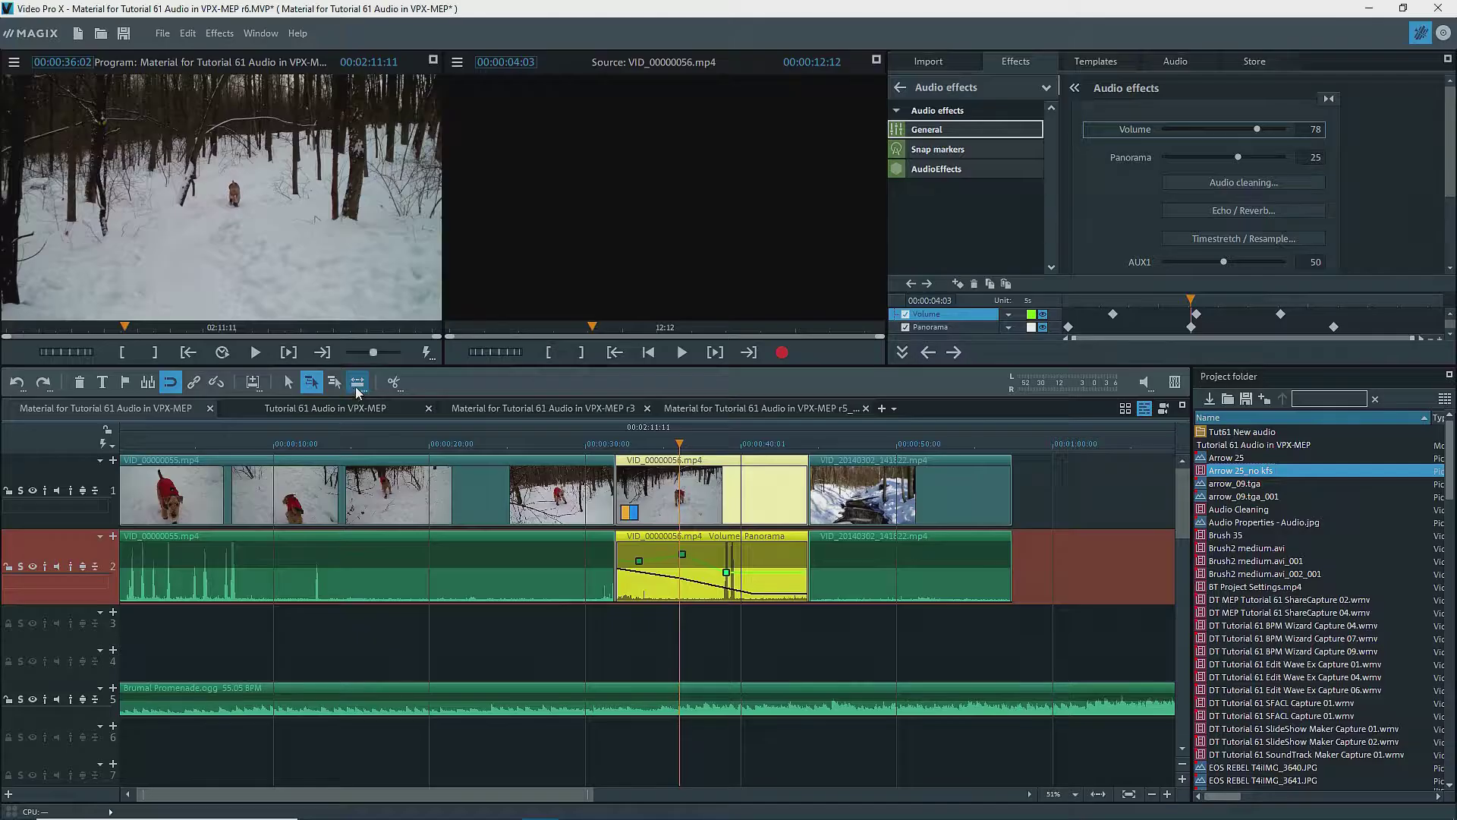
Draw freehand Volume and Panorama curves across the clip.
mouse_move(668, 566)
left_mouse_down()
mouse_move(695, 548)
mouse_move(723, 579)
mouse_move(752, 554)
left_mouse_up()
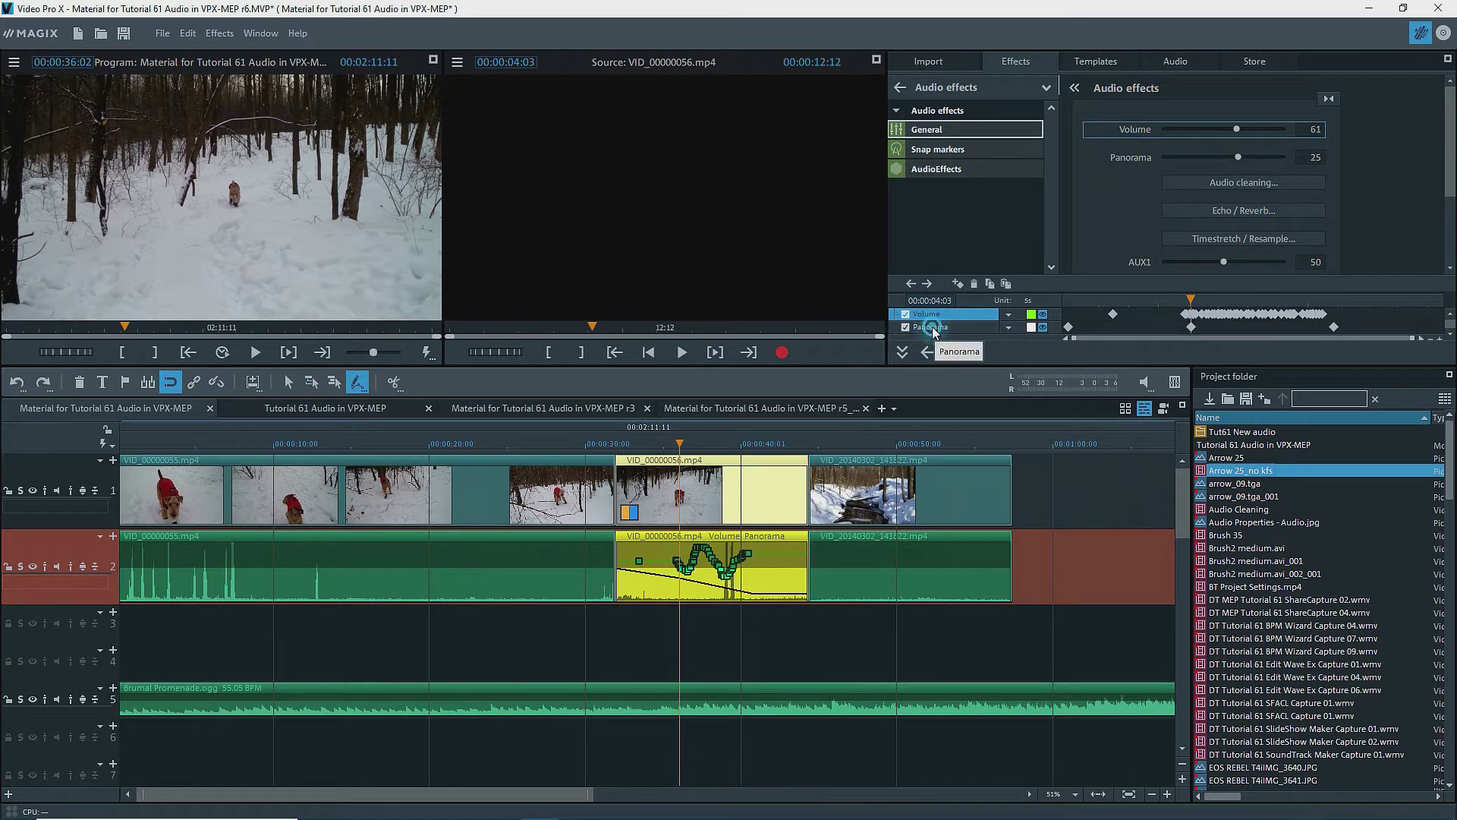
left_click(932, 327)
mouse_move(674, 582)
left_mouse_down()
mouse_move(710, 573)
mouse_move(804, 585)
left_mouse_up()
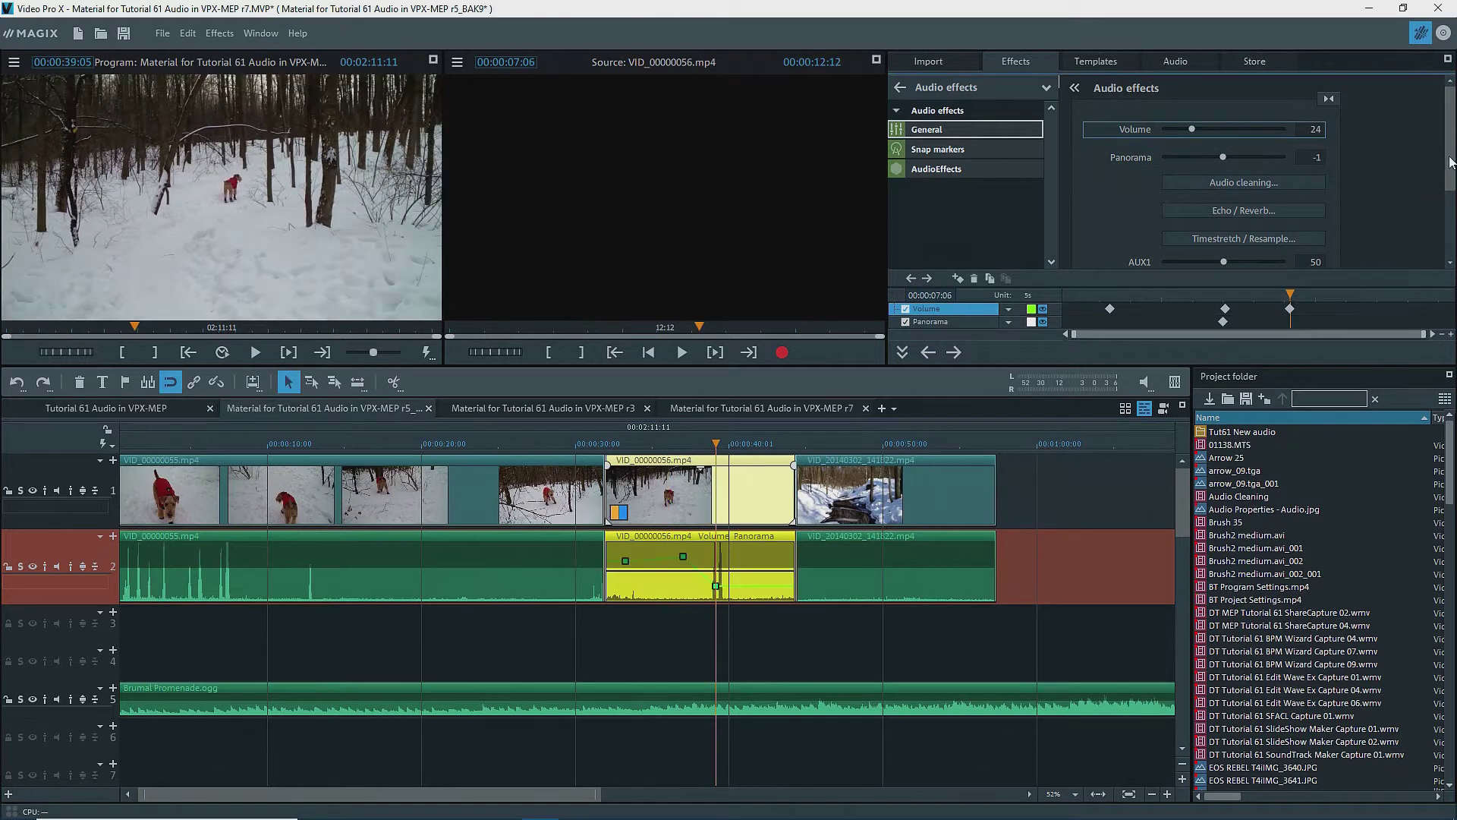
Raise the AUX1 send to 76 and AUX2 to 58, checking them in the Mixer.
scroll(1232, 178, "down", 3)
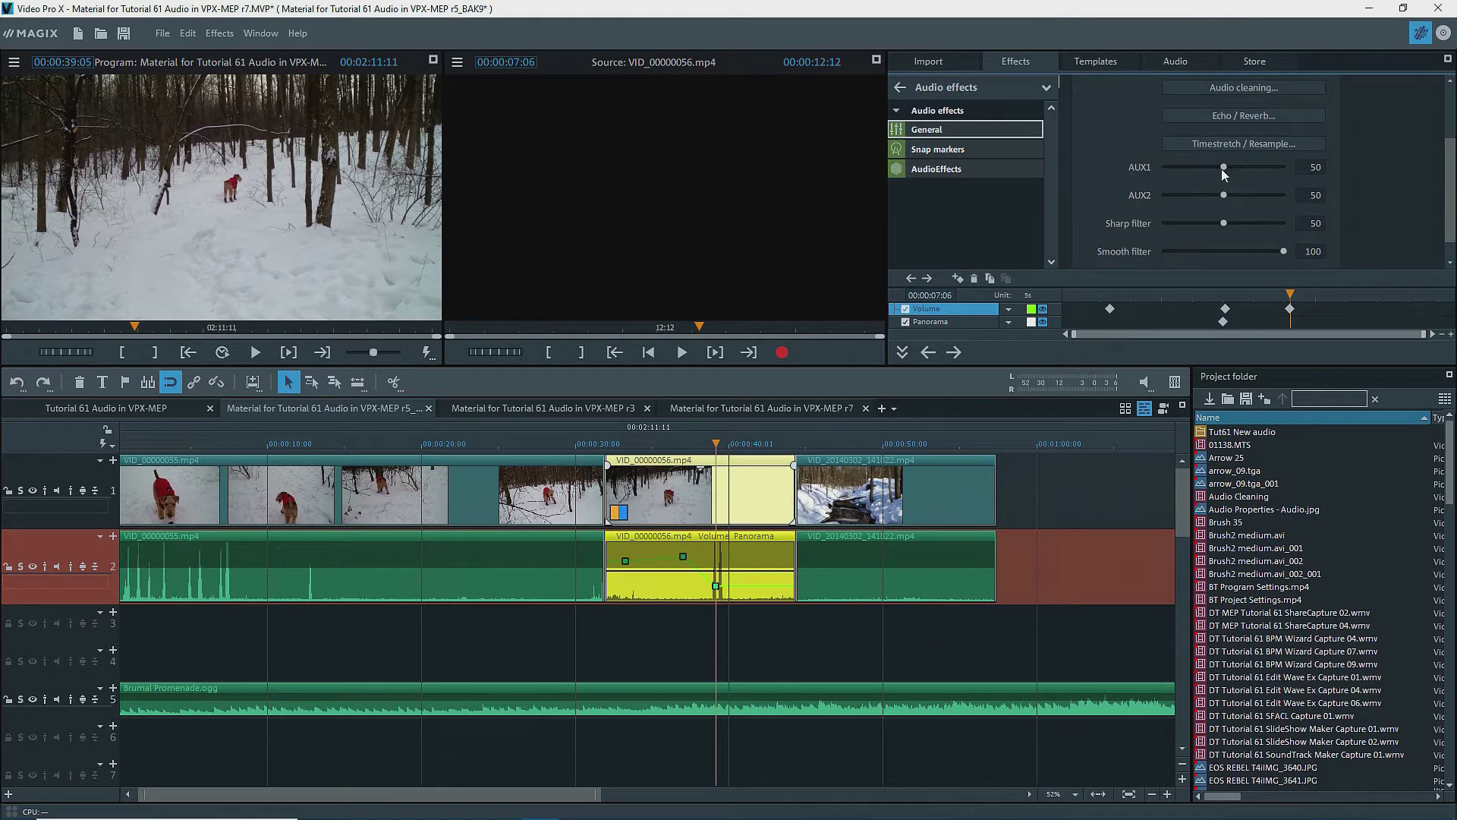
left_click_drag(1221, 168, 1252, 170)
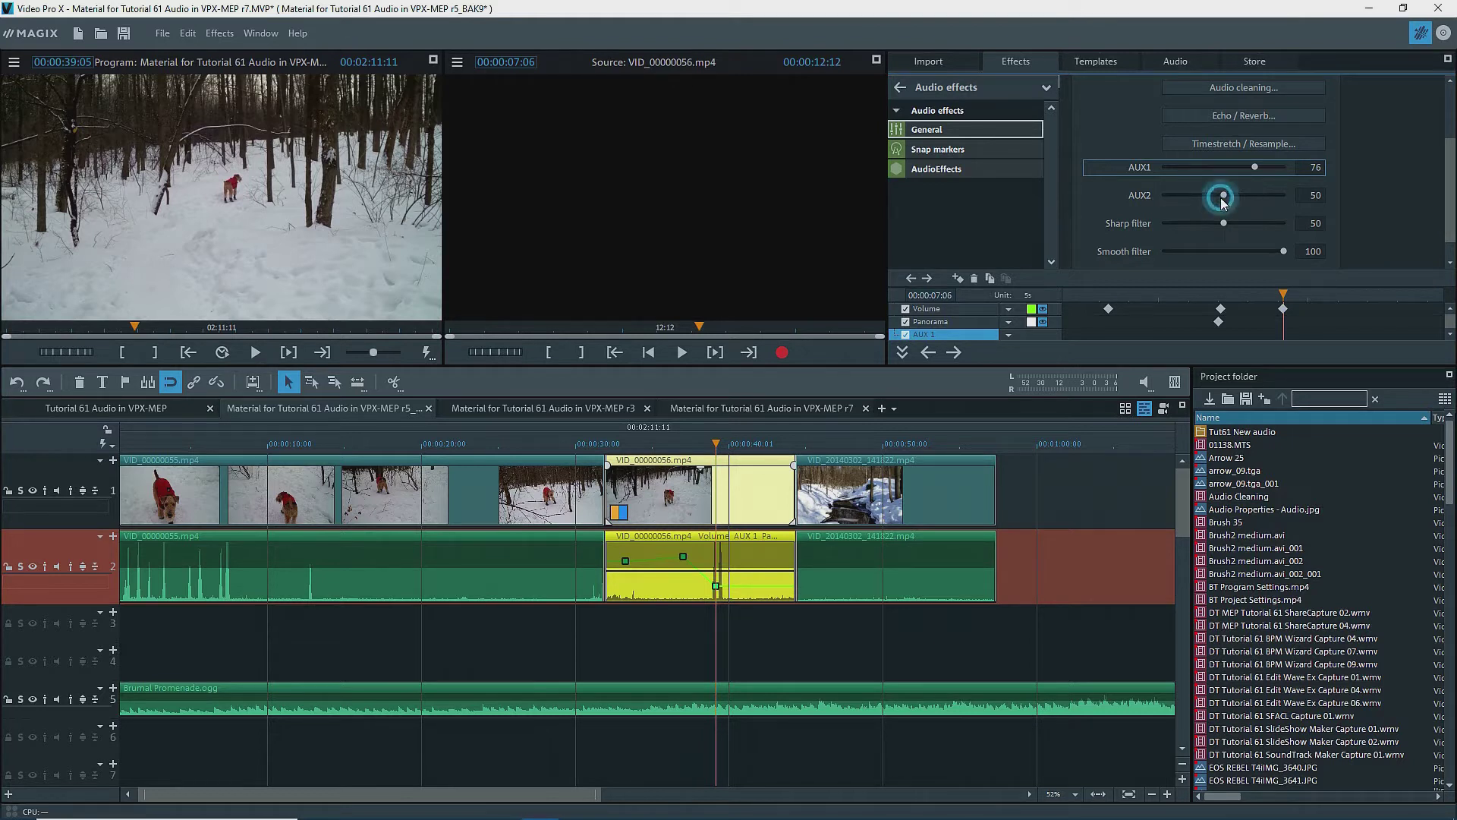
left_click_drag(1222, 197, 1231, 197)
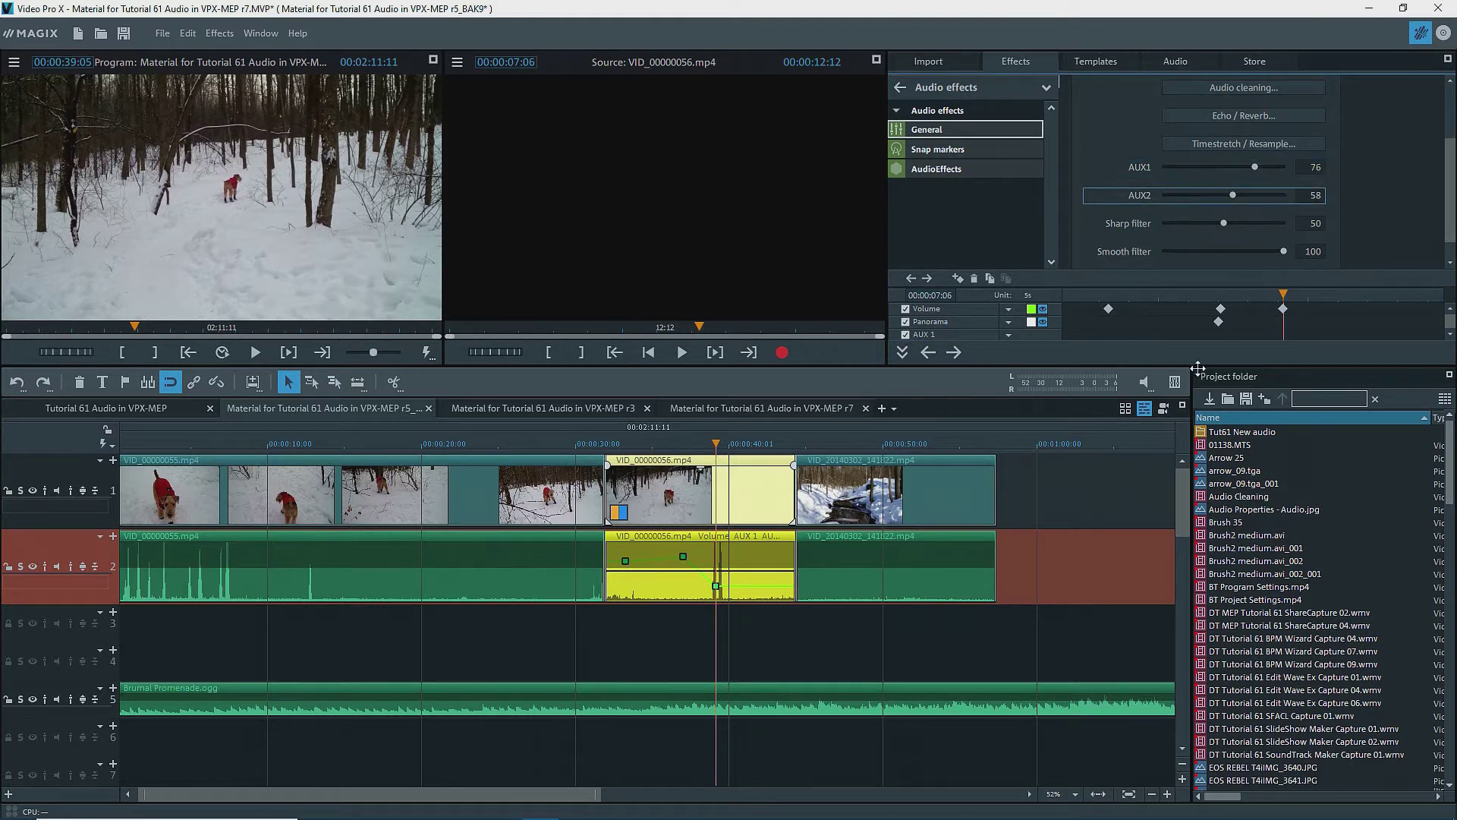
left_click(1175, 382)
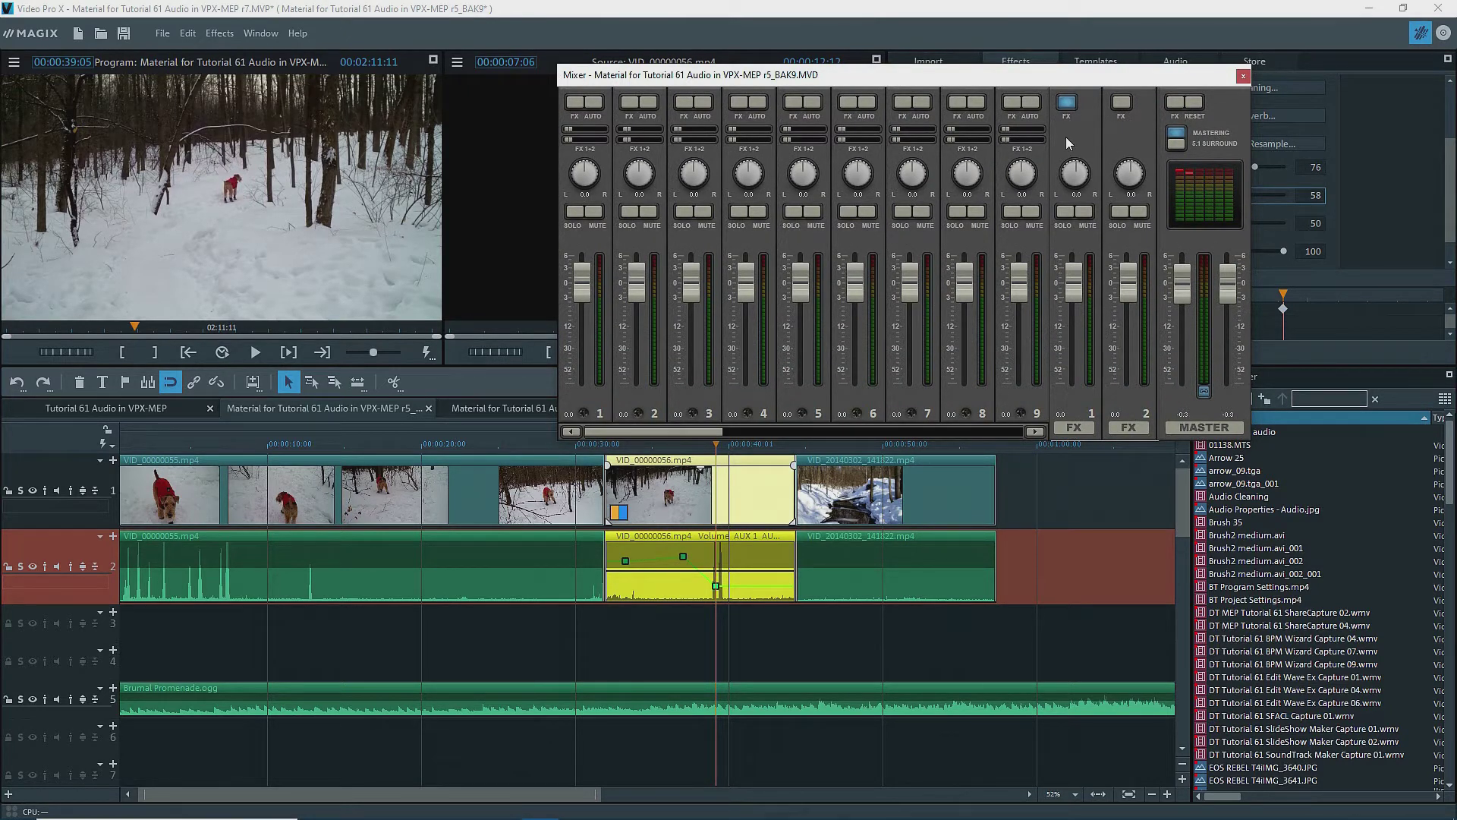
left_click(1242, 76)
Confirm the AUX1 send at 76 and open the Audio cleaning settings.
left_click(1249, 169)
left_click_drag(1249, 168, 1252, 170)
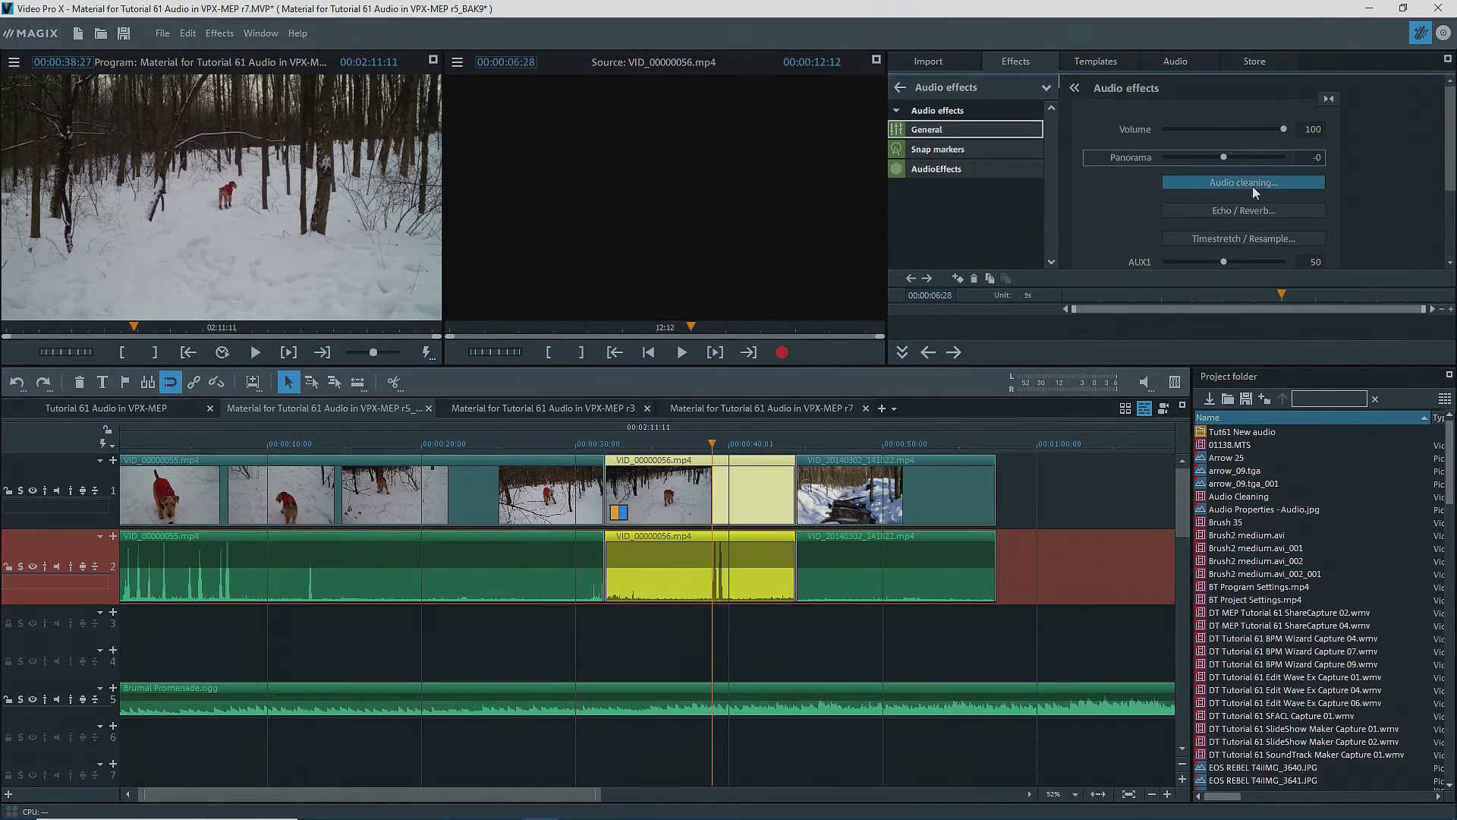
left_click(1247, 182)
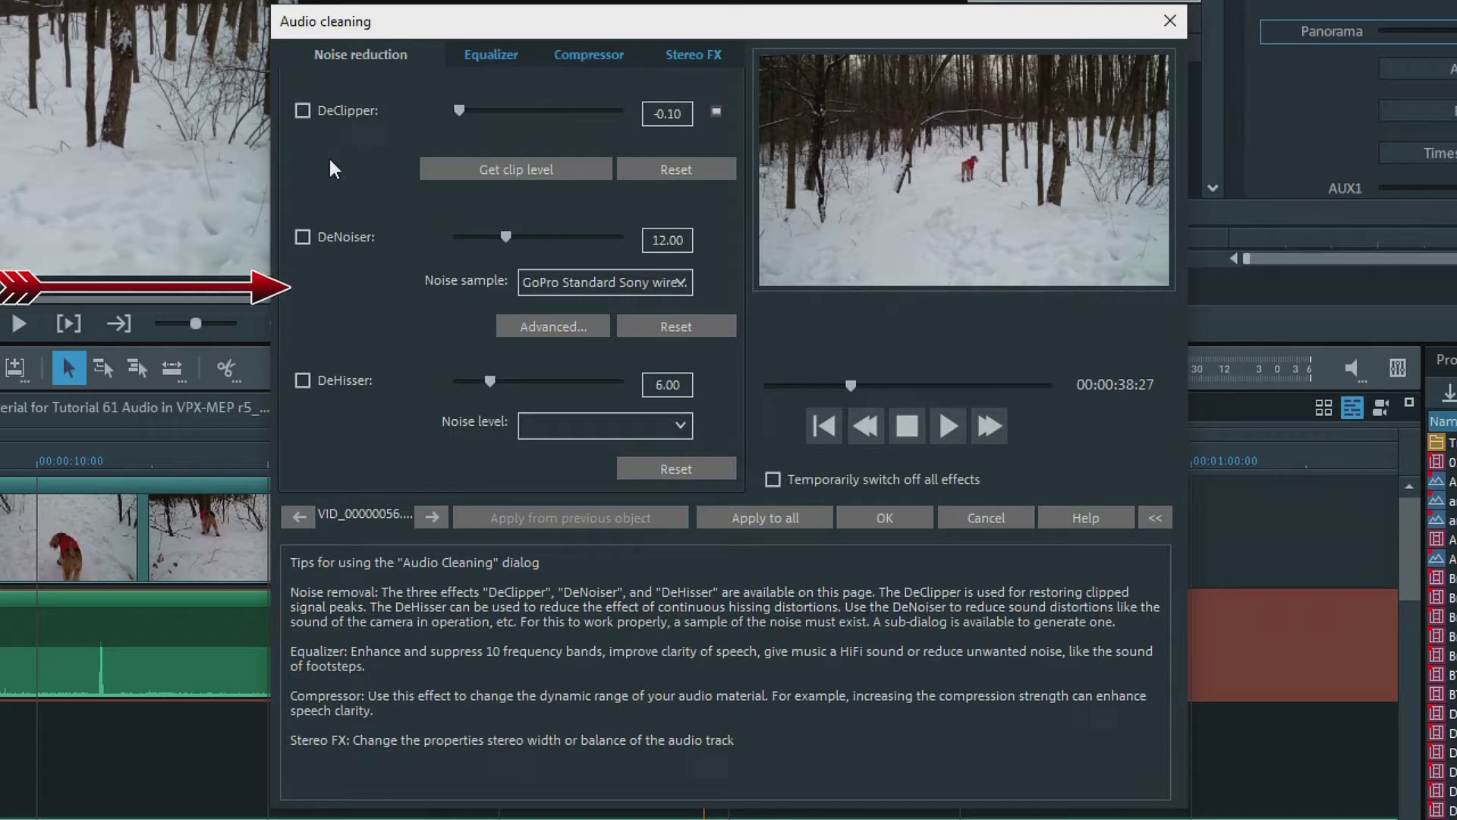
Enable DeClipper, DeNoiser and DeHisser, leaving advanced DeNoiser settings unchanged.
left_click(302, 110)
left_click(303, 237)
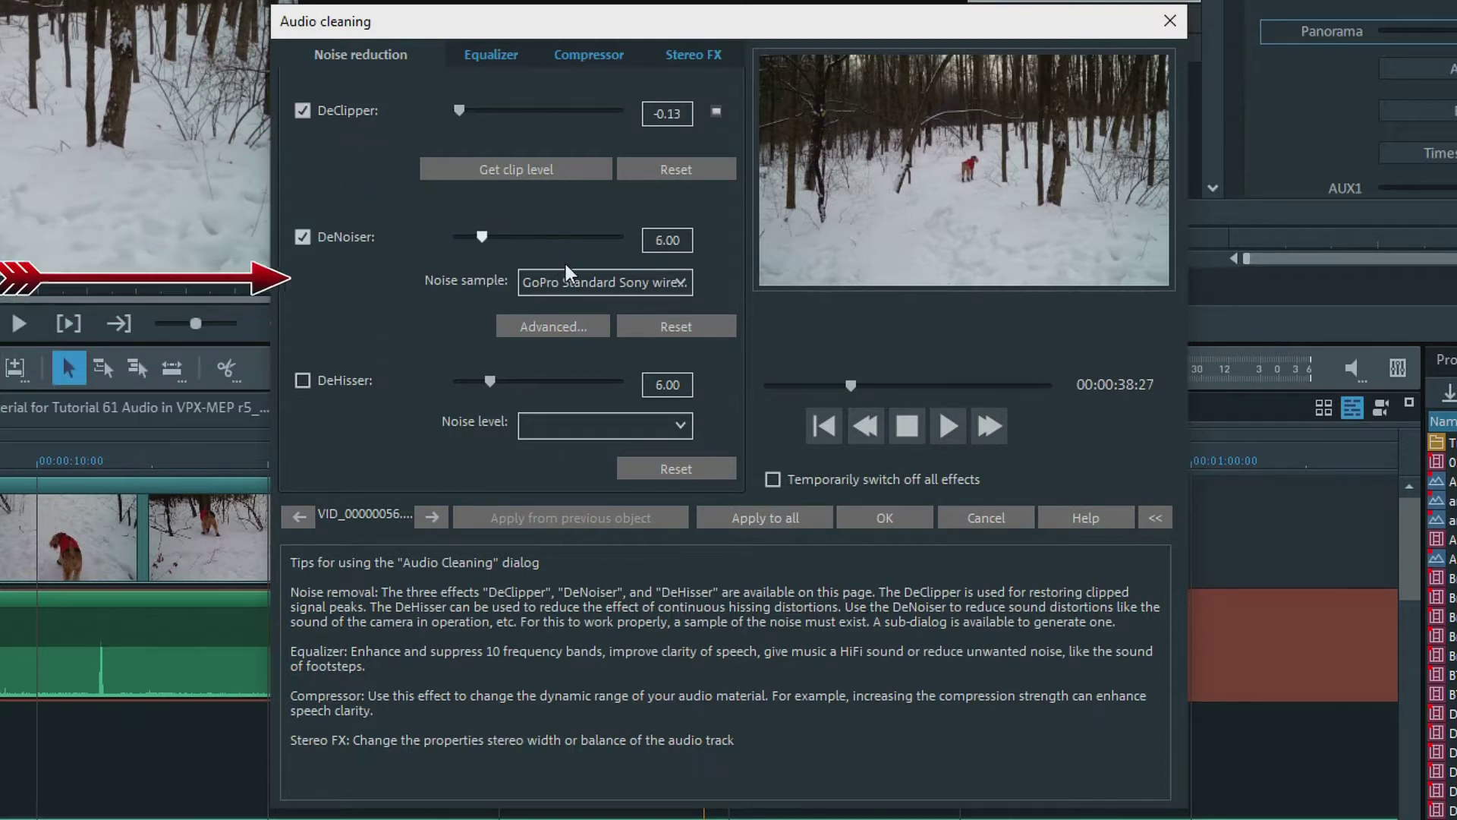
left_click(557, 326)
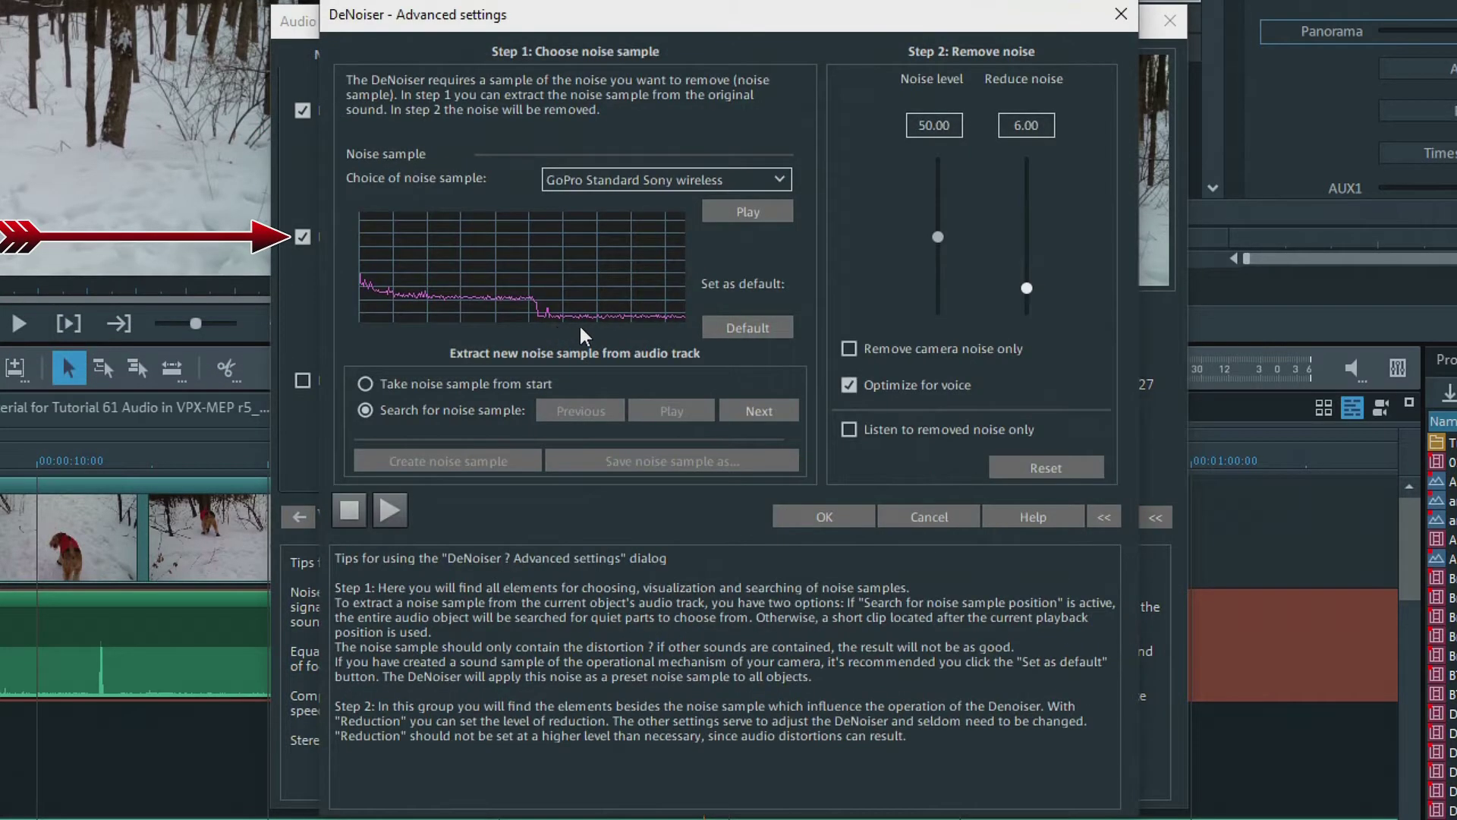
left_click(918, 512)
left_click(580, 430)
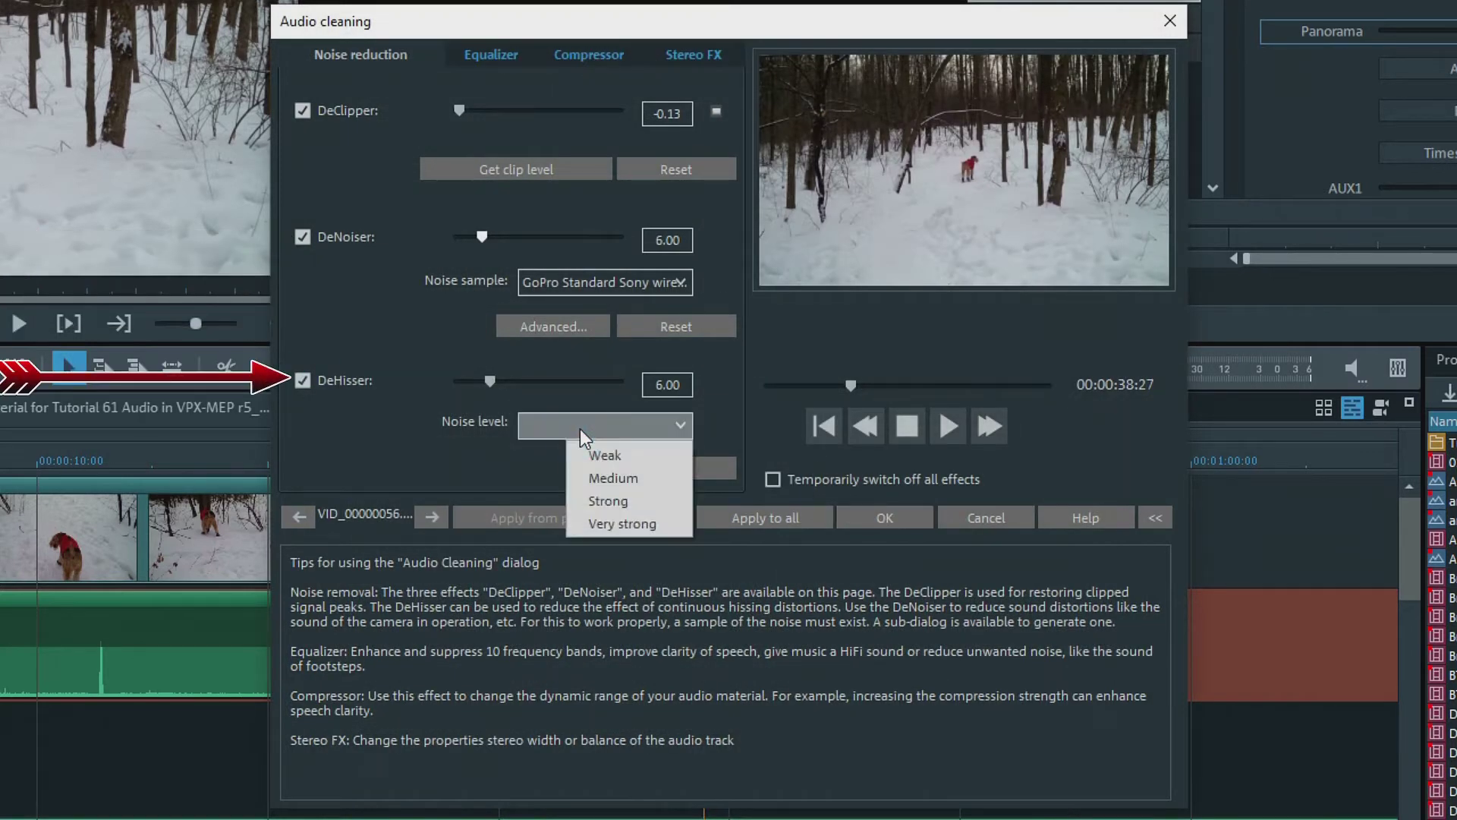
left_click(349, 184)
Look through Equalizer presets, turn on the Compressor and view its function options.
left_click(486, 57)
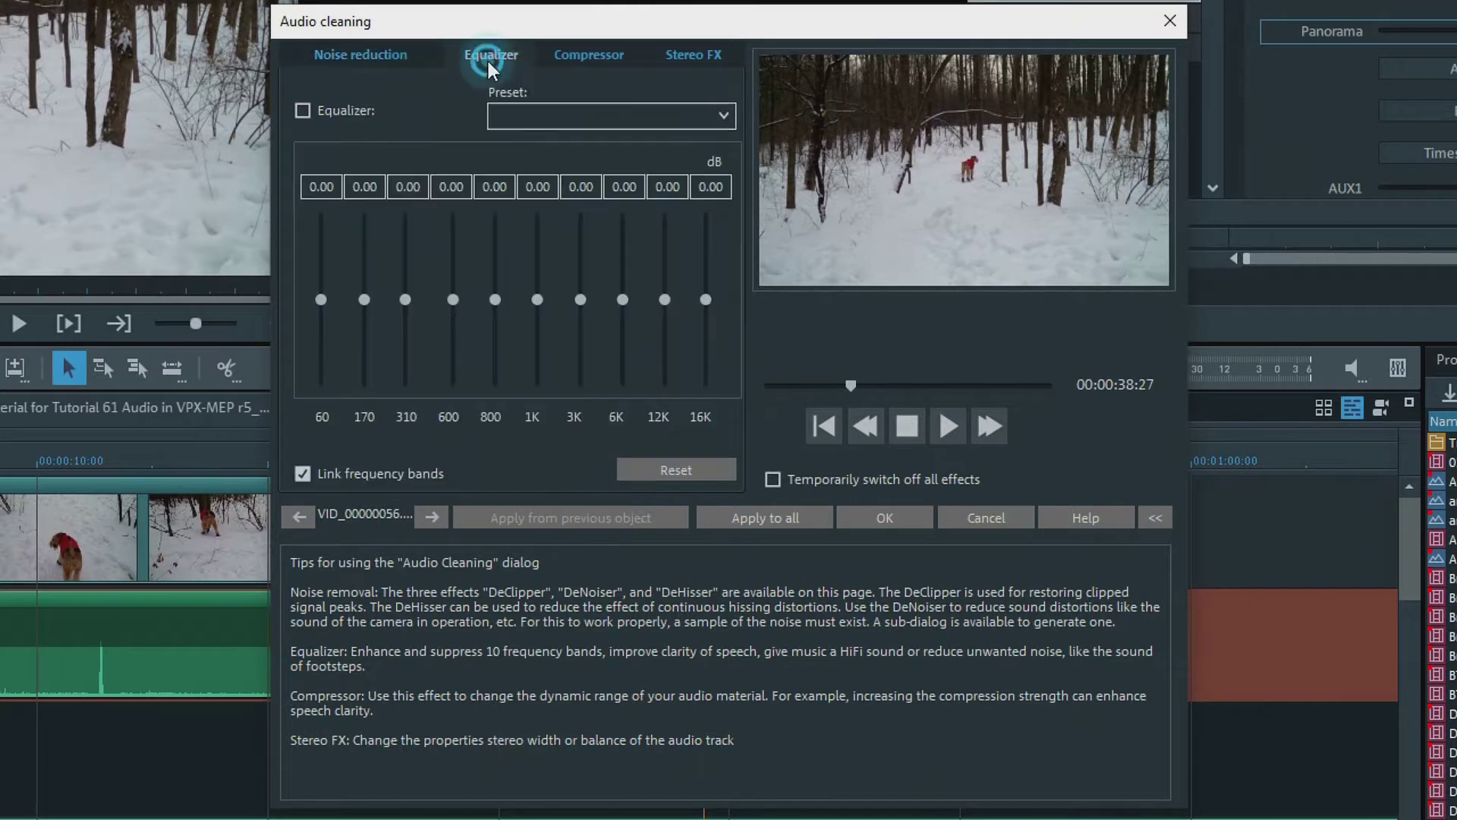
left_click(722, 115)
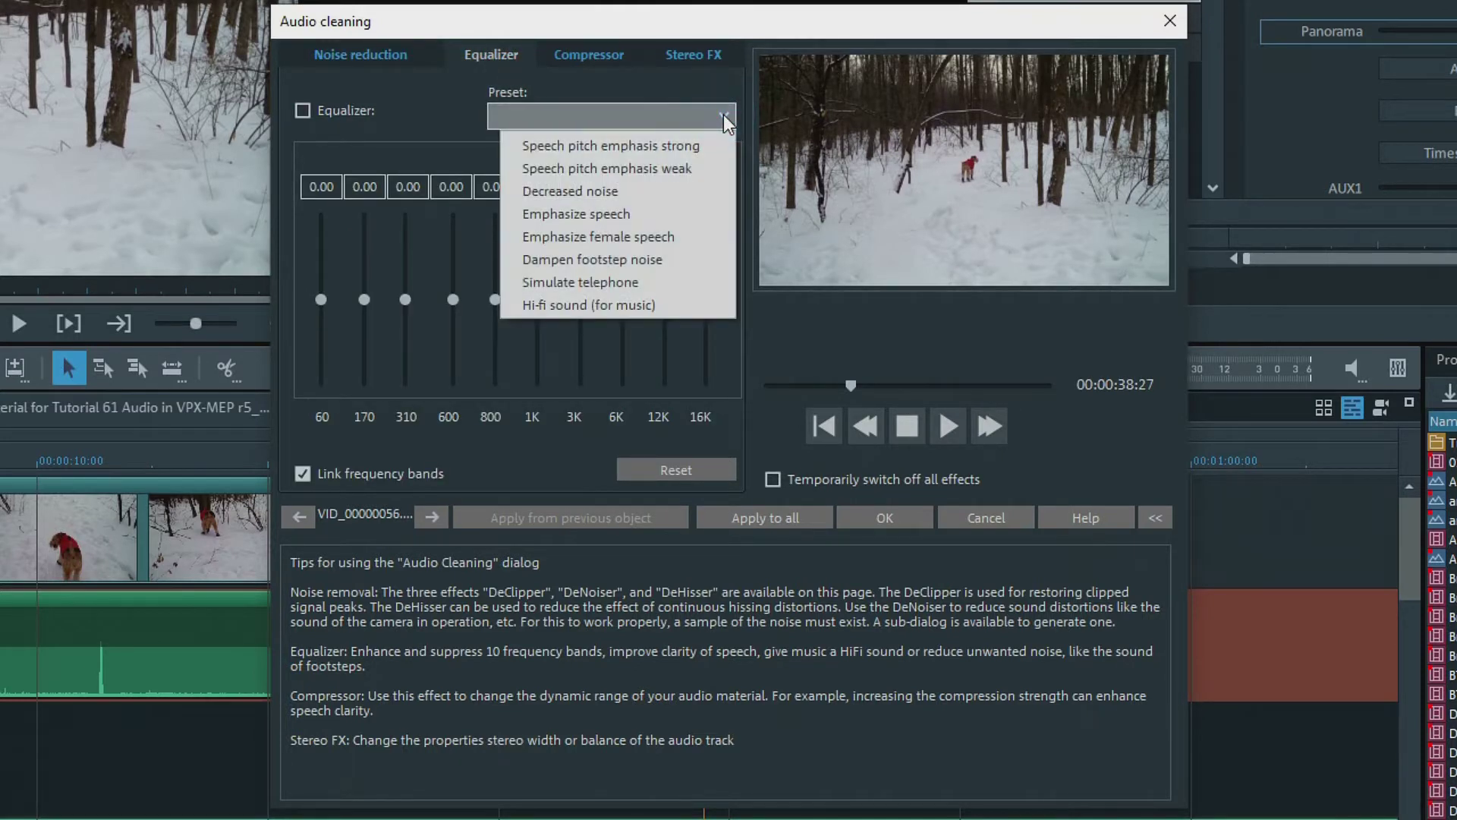
left_click(723, 115)
left_click(567, 55)
left_click(302, 111)
left_click(586, 227)
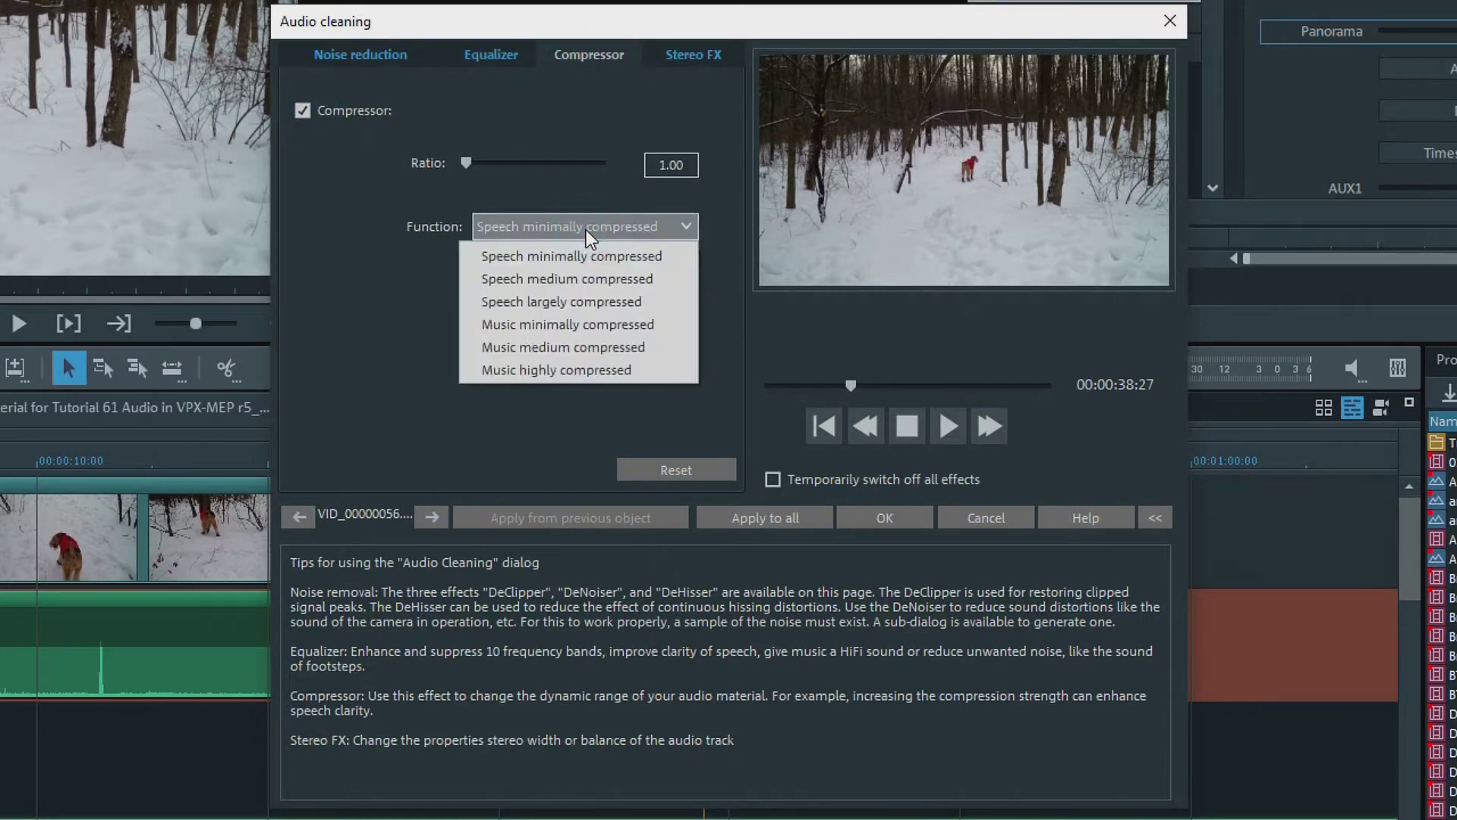
left_click(587, 229)
Browse Stereo FX presets without choosing one and confirm the audio cleaning with OK.
left_click(694, 53)
left_click(693, 113)
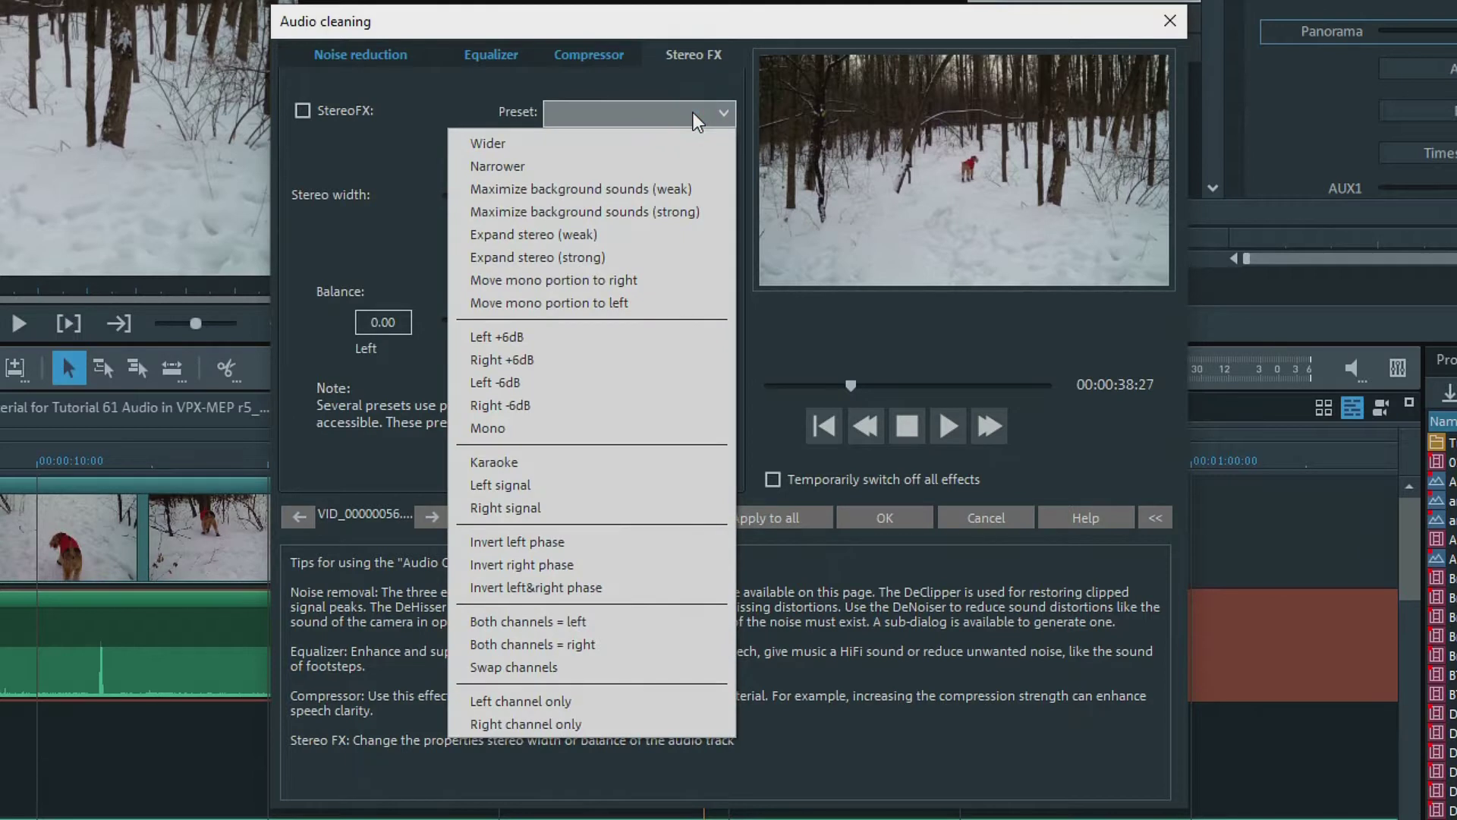
left_click(694, 112)
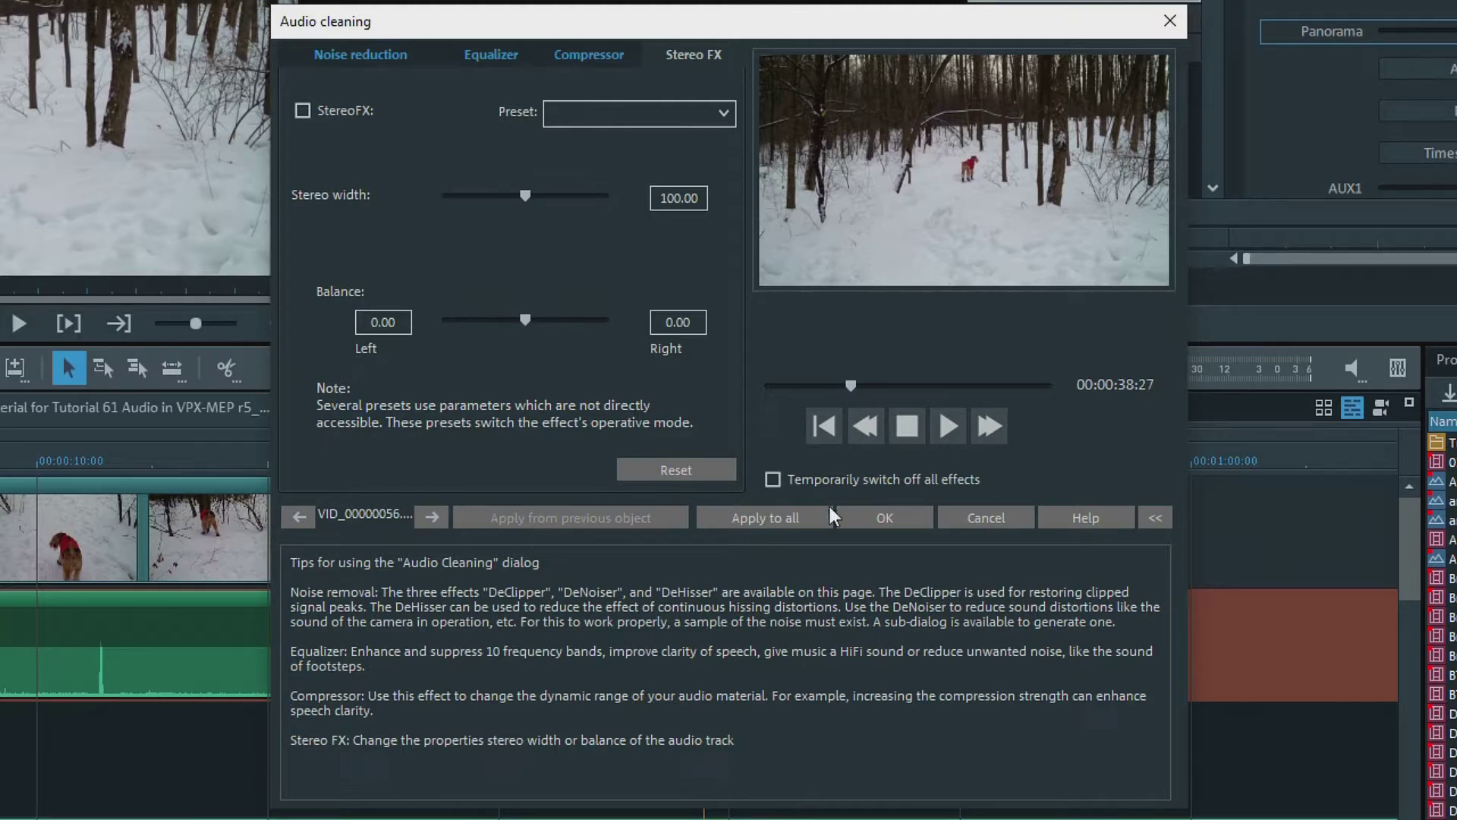
left_click(855, 516)
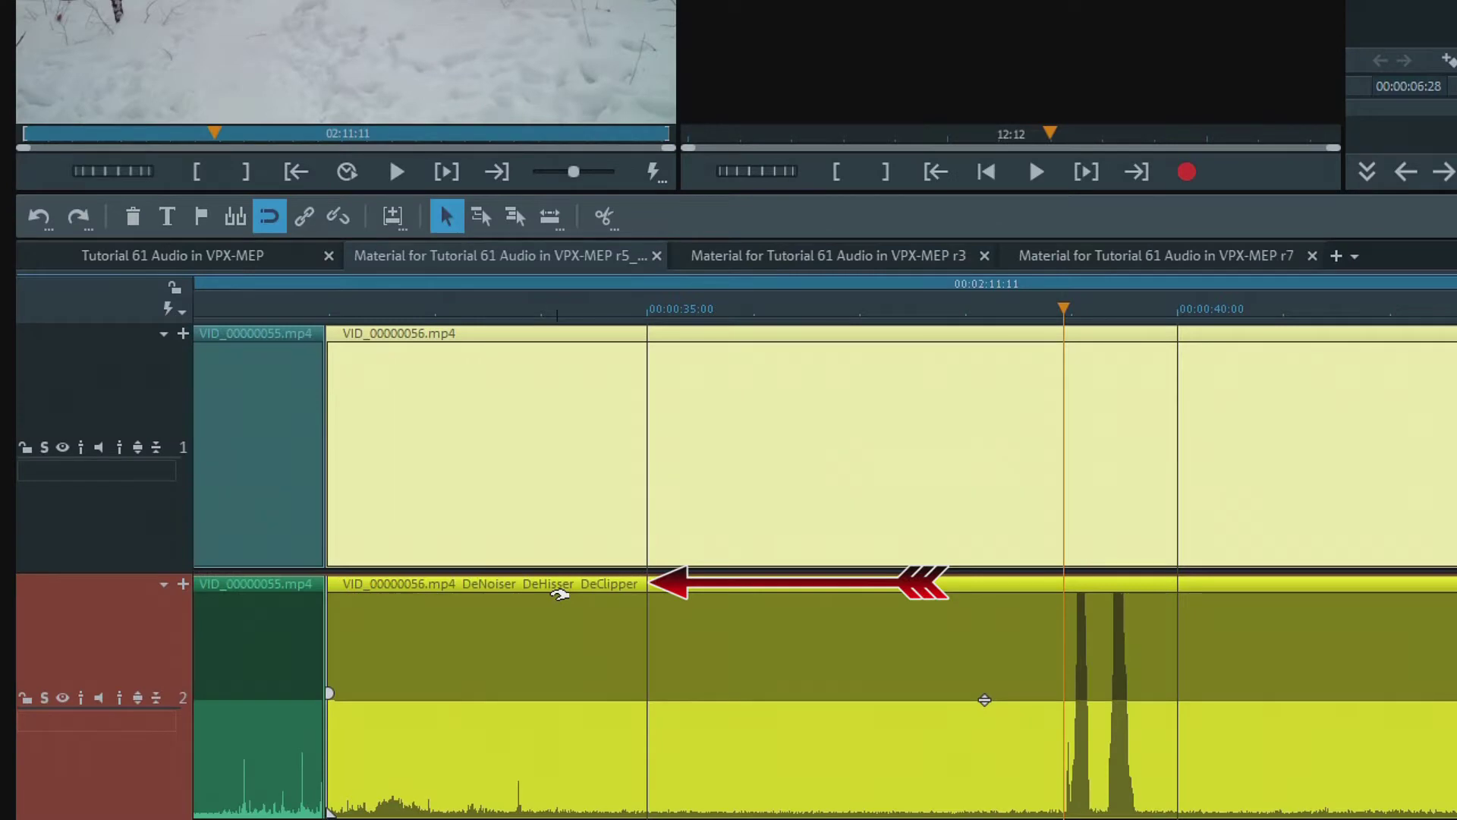
Dismiss the audio clip's options menu and select the VID_00000056.mp4 audio clip.
right_click(1168, 452)
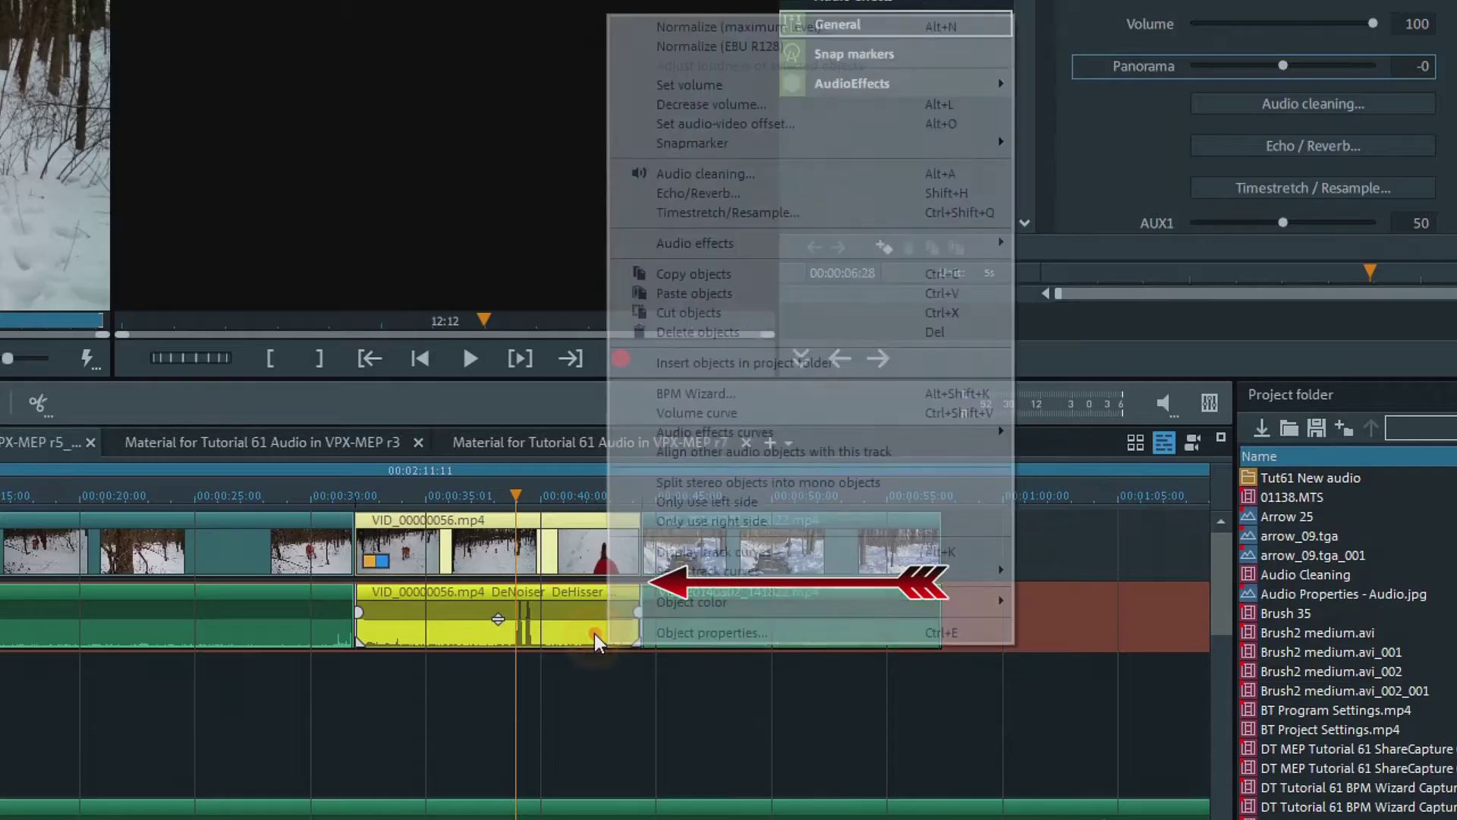
mouse_move(1377, 56)
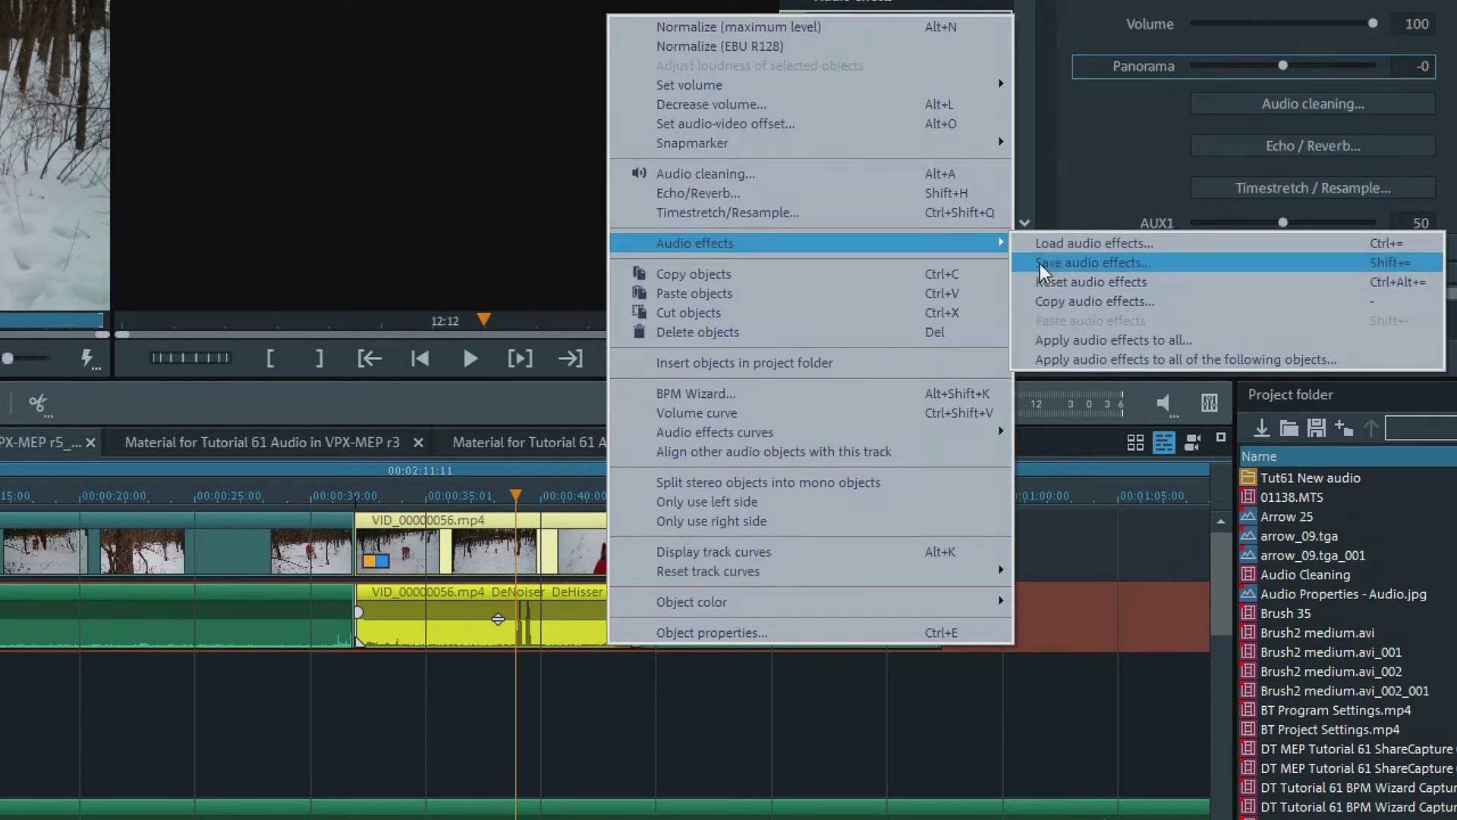
key("Escape")
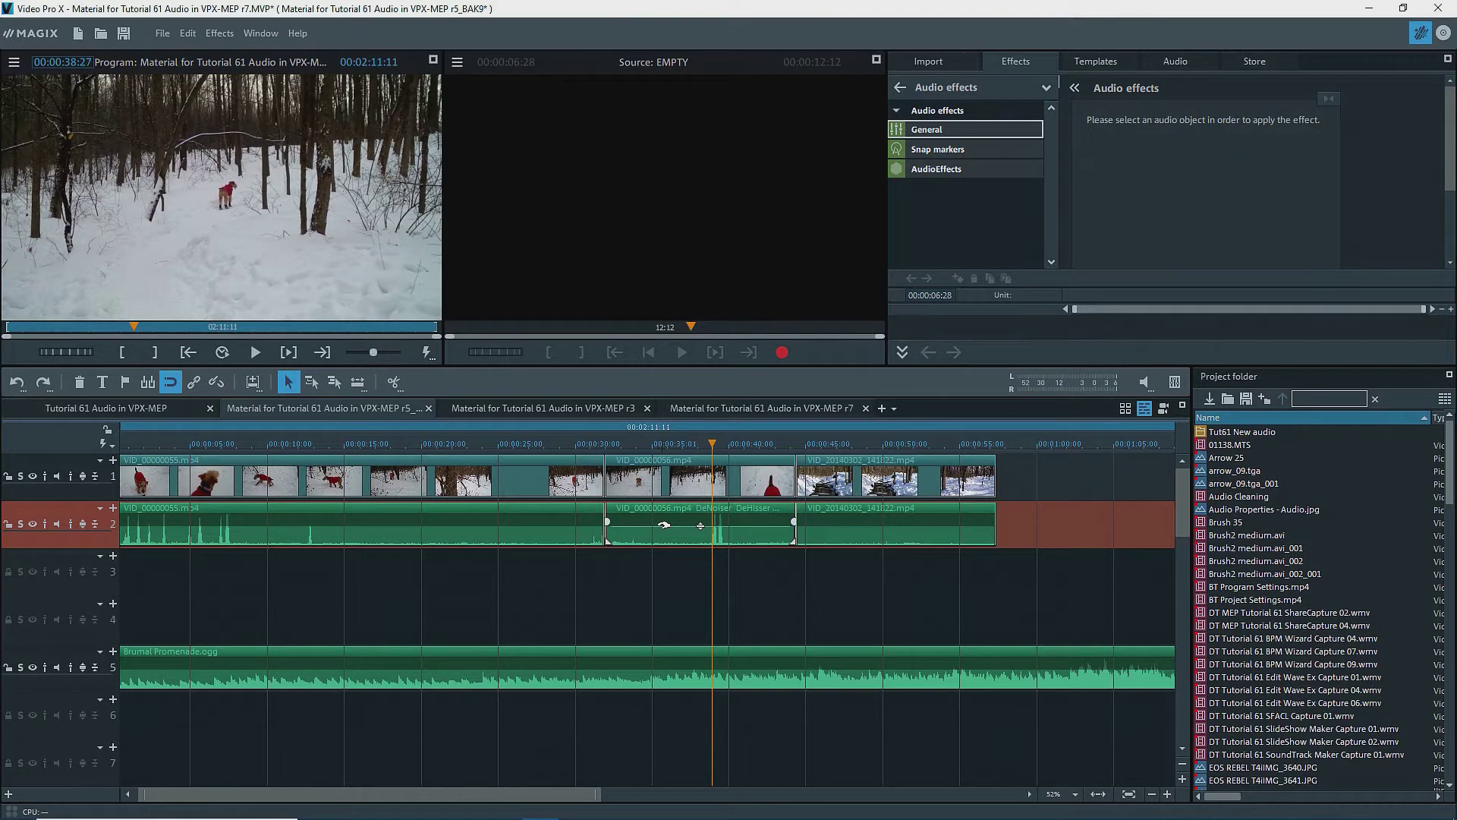
left_click(683, 532)
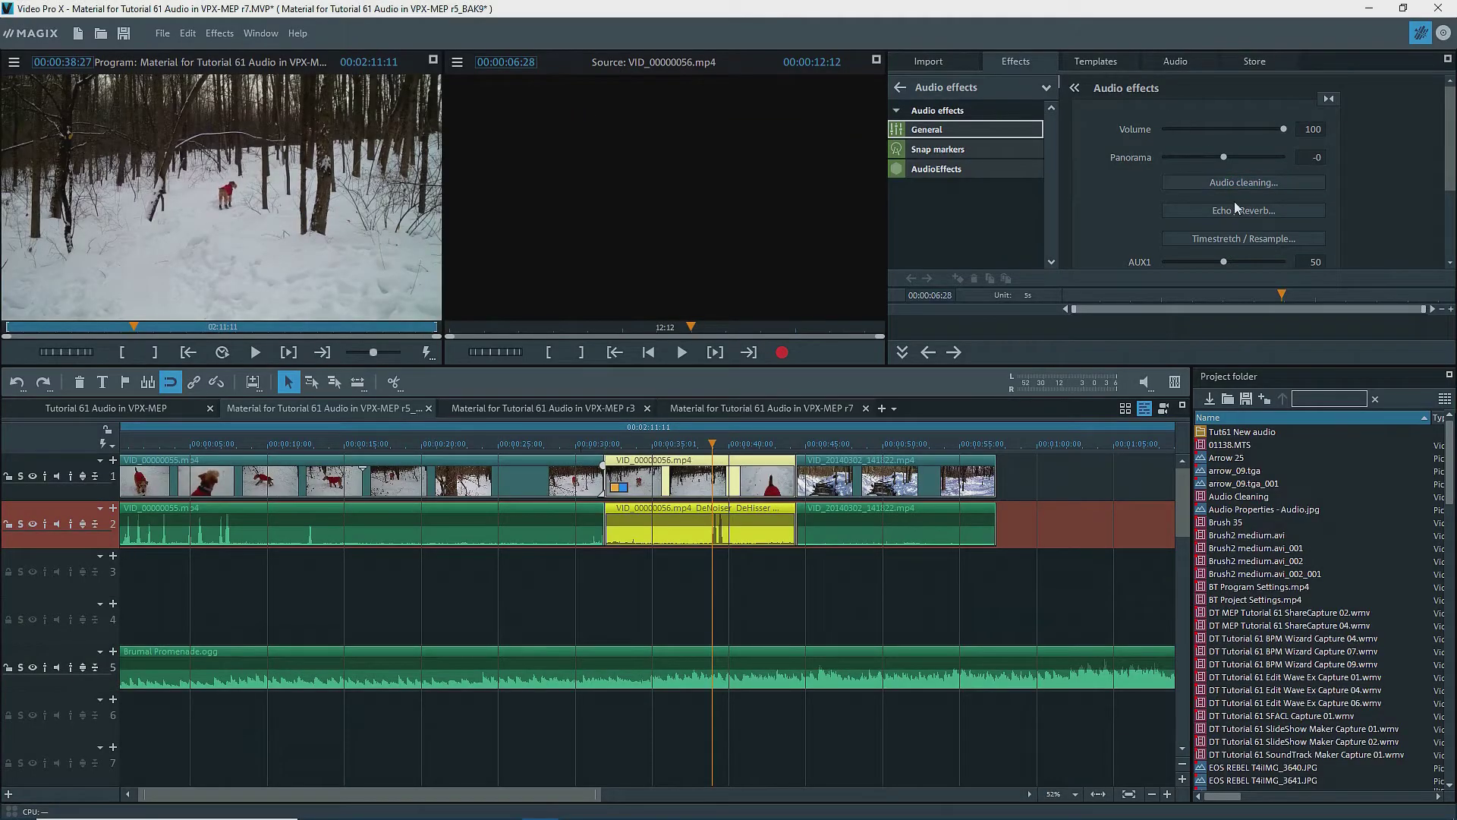
Apply the TempoPitch preset, setting the clip to 118 BPM and -0.1 half tones.
left_click(1237, 210)
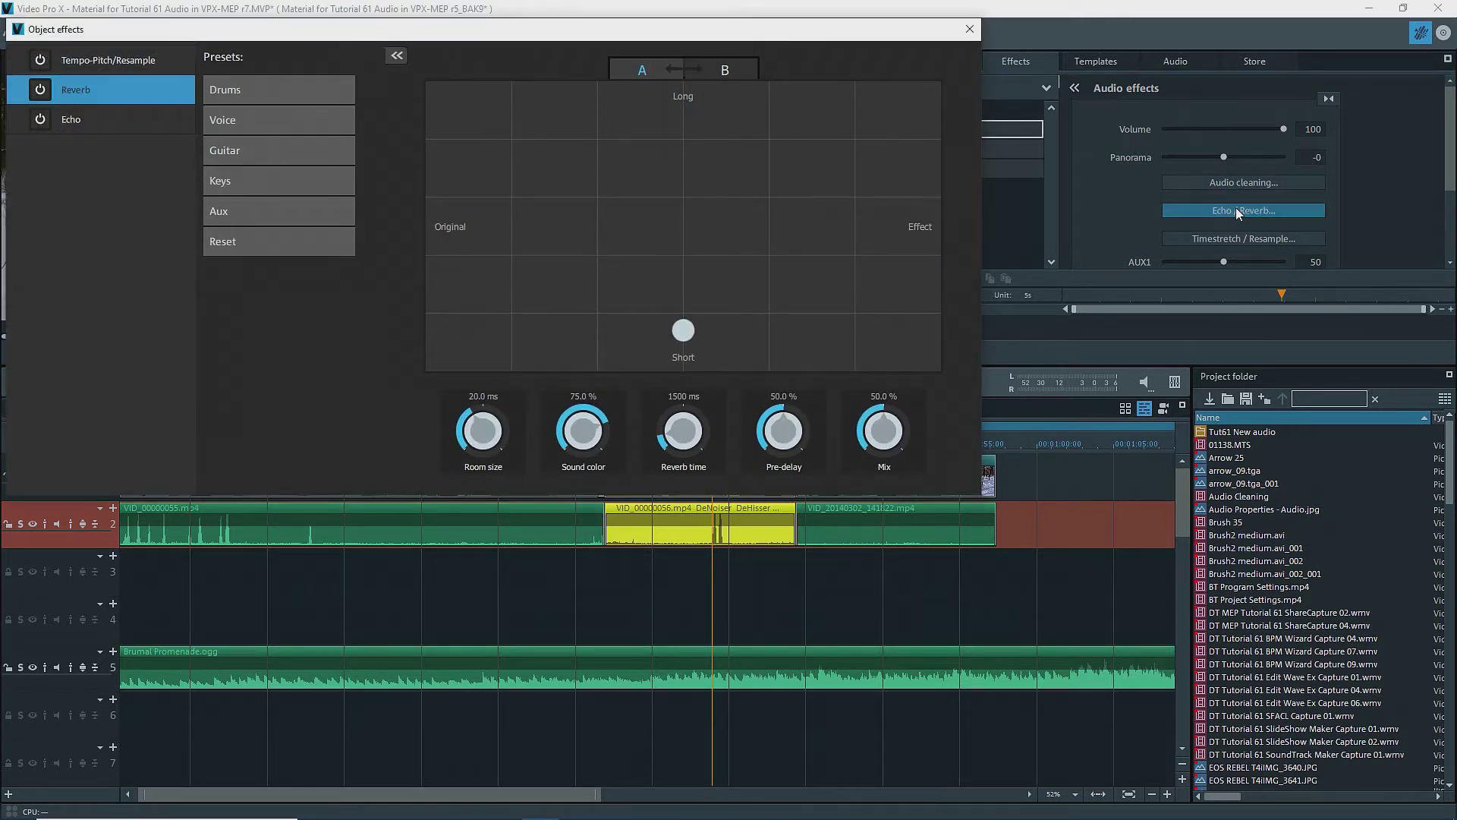
left_click(92, 64)
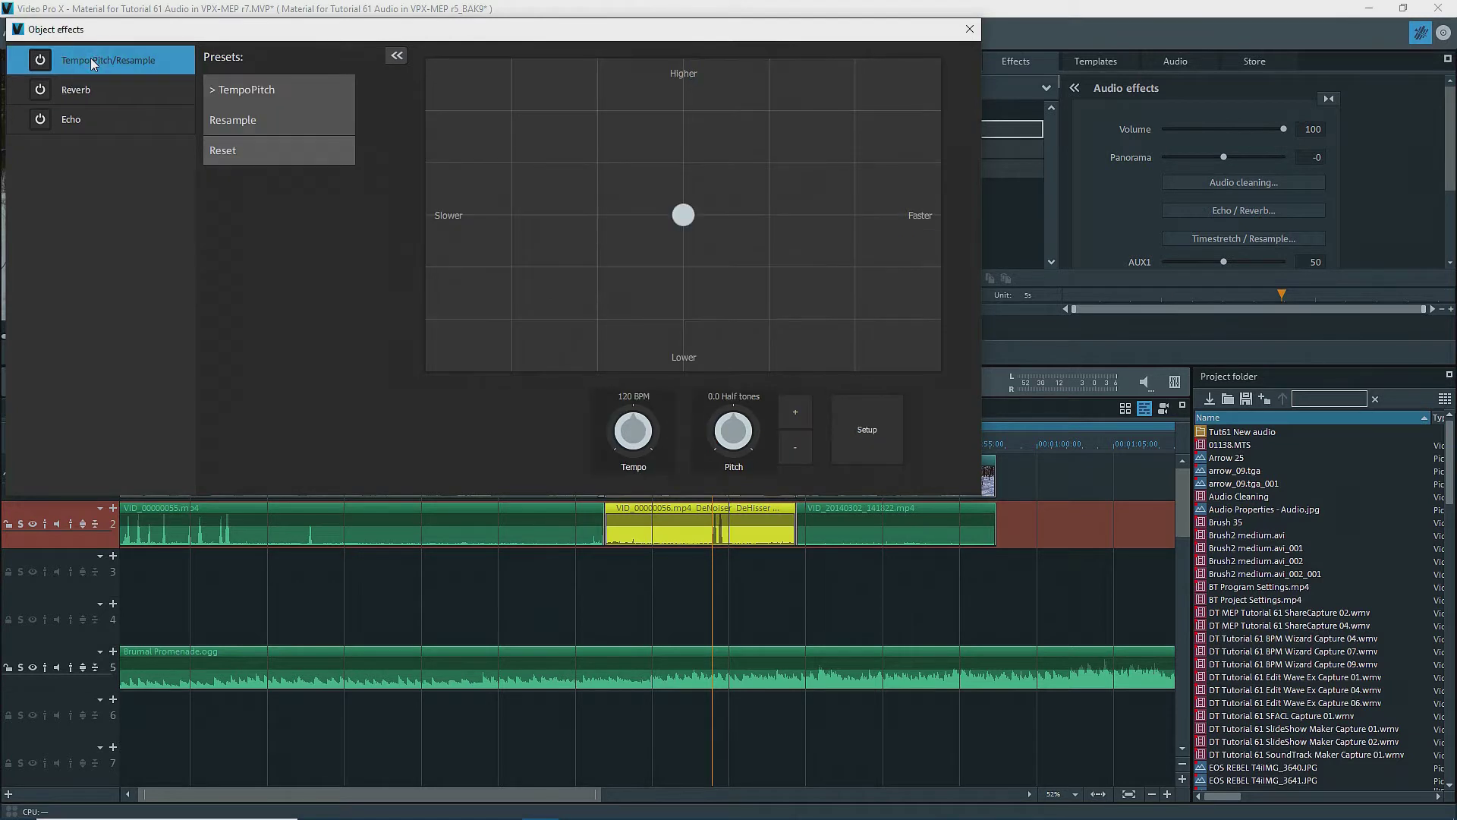
left_click(211, 92)
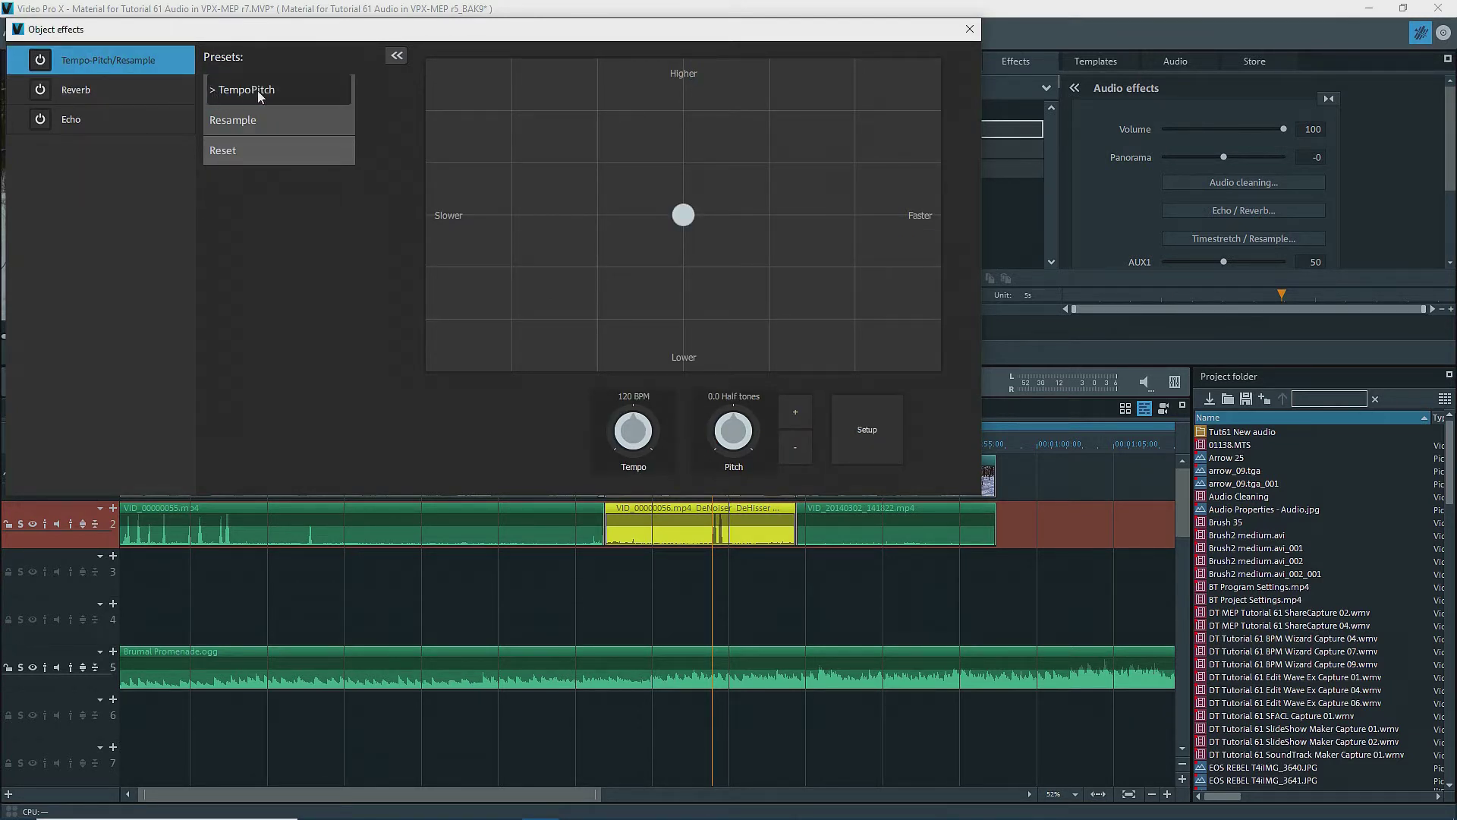
left_click_drag(682, 216, 680, 217)
Look over the Reverb and Echo settings, then close the object effects window.
left_click(75, 90)
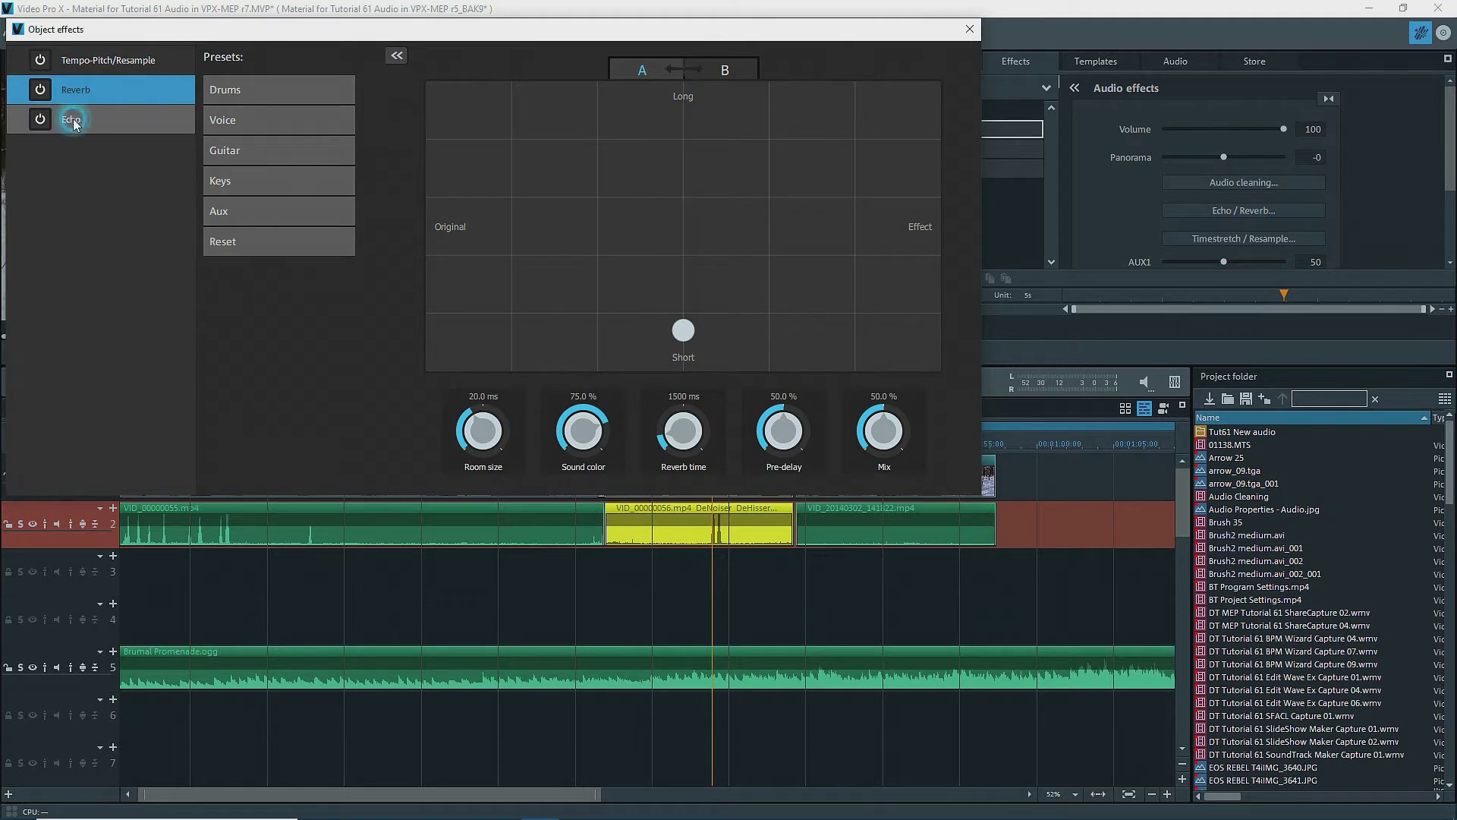
left_click(73, 118)
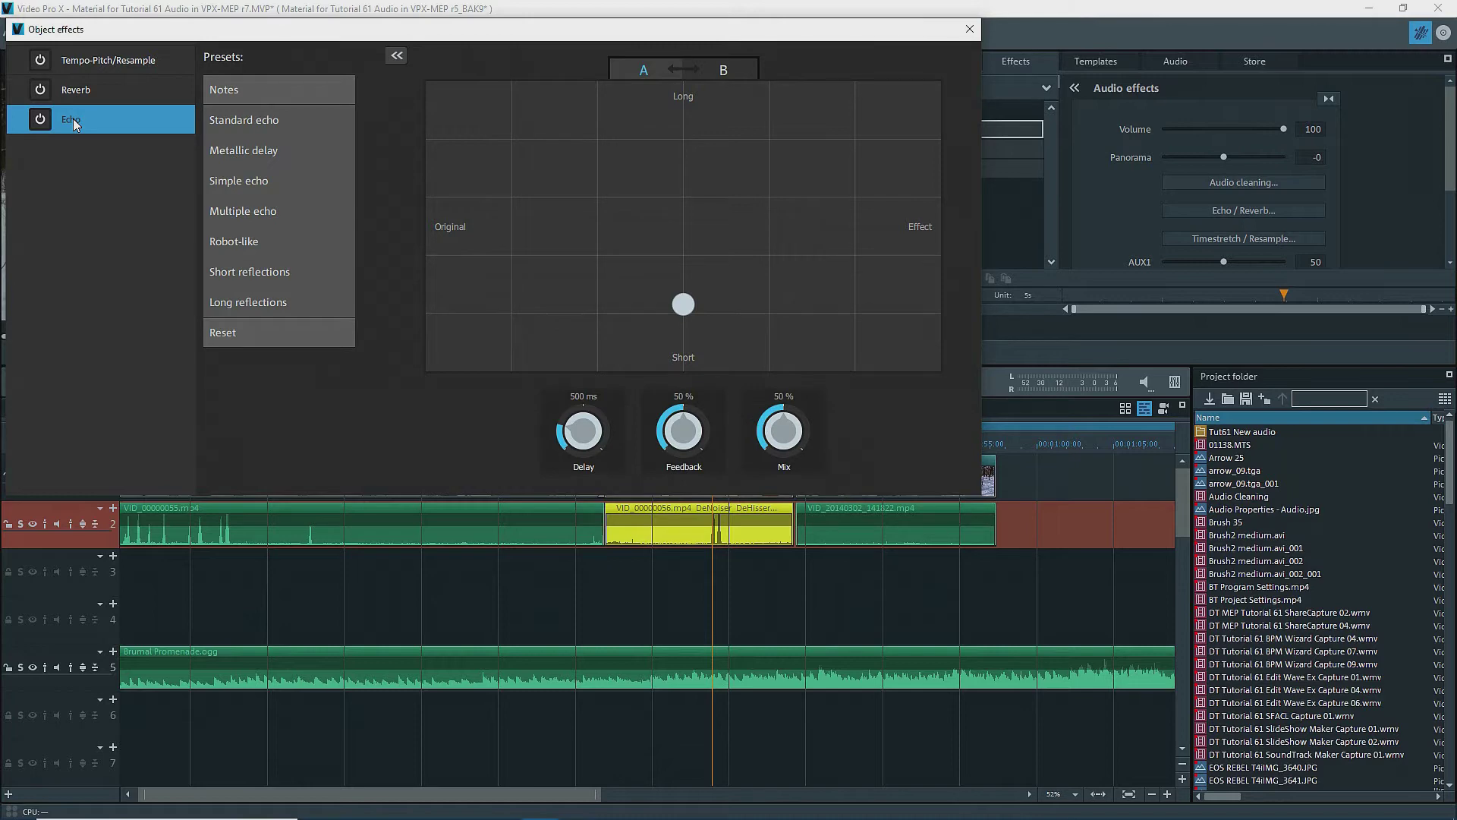
left_click(969, 30)
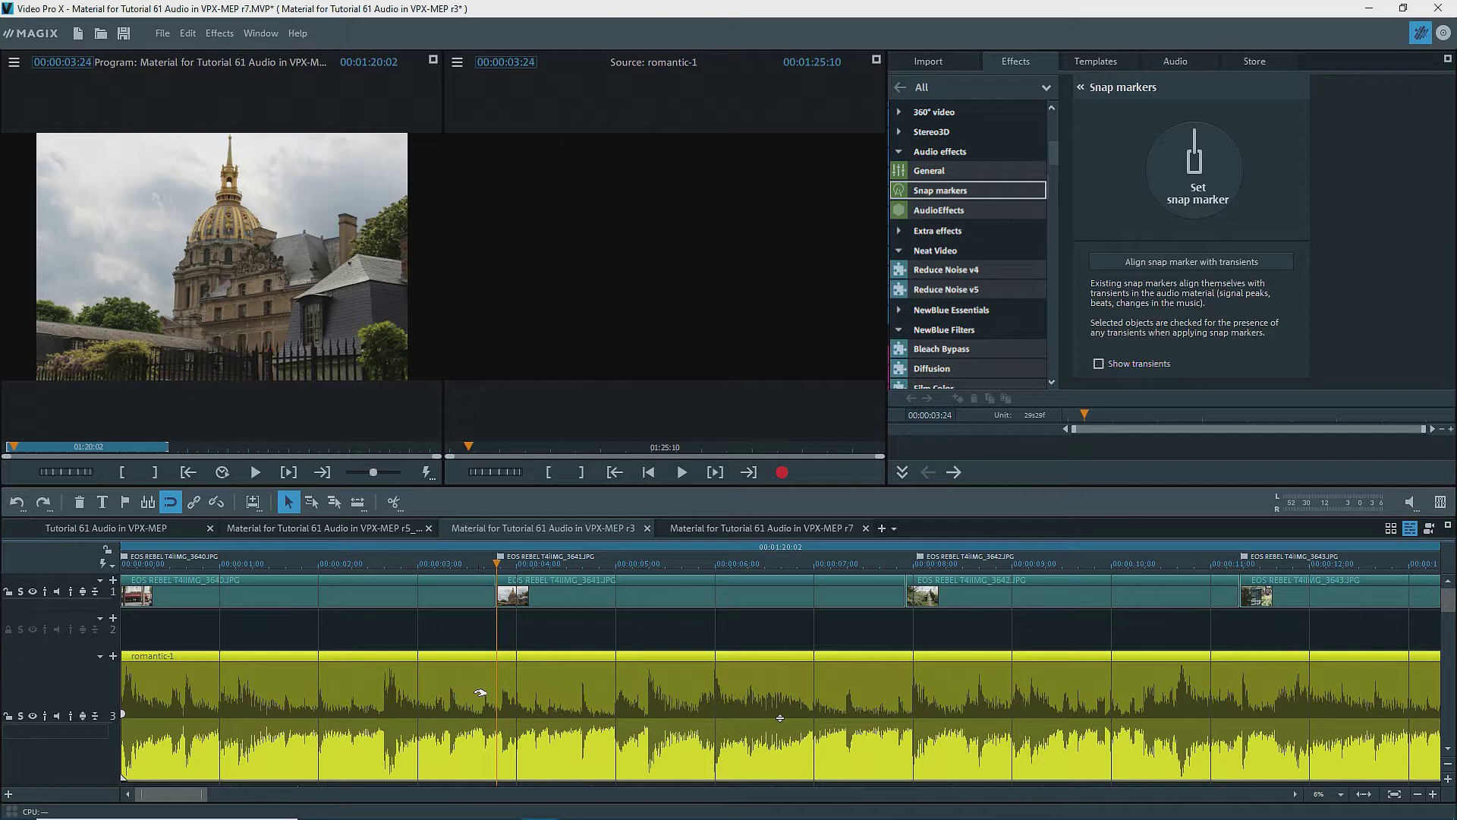
Set snap markers on the music at the 3:24, 7:28 and 11:09 picture cuts.
left_click(1183, 161)
left_click(906, 567)
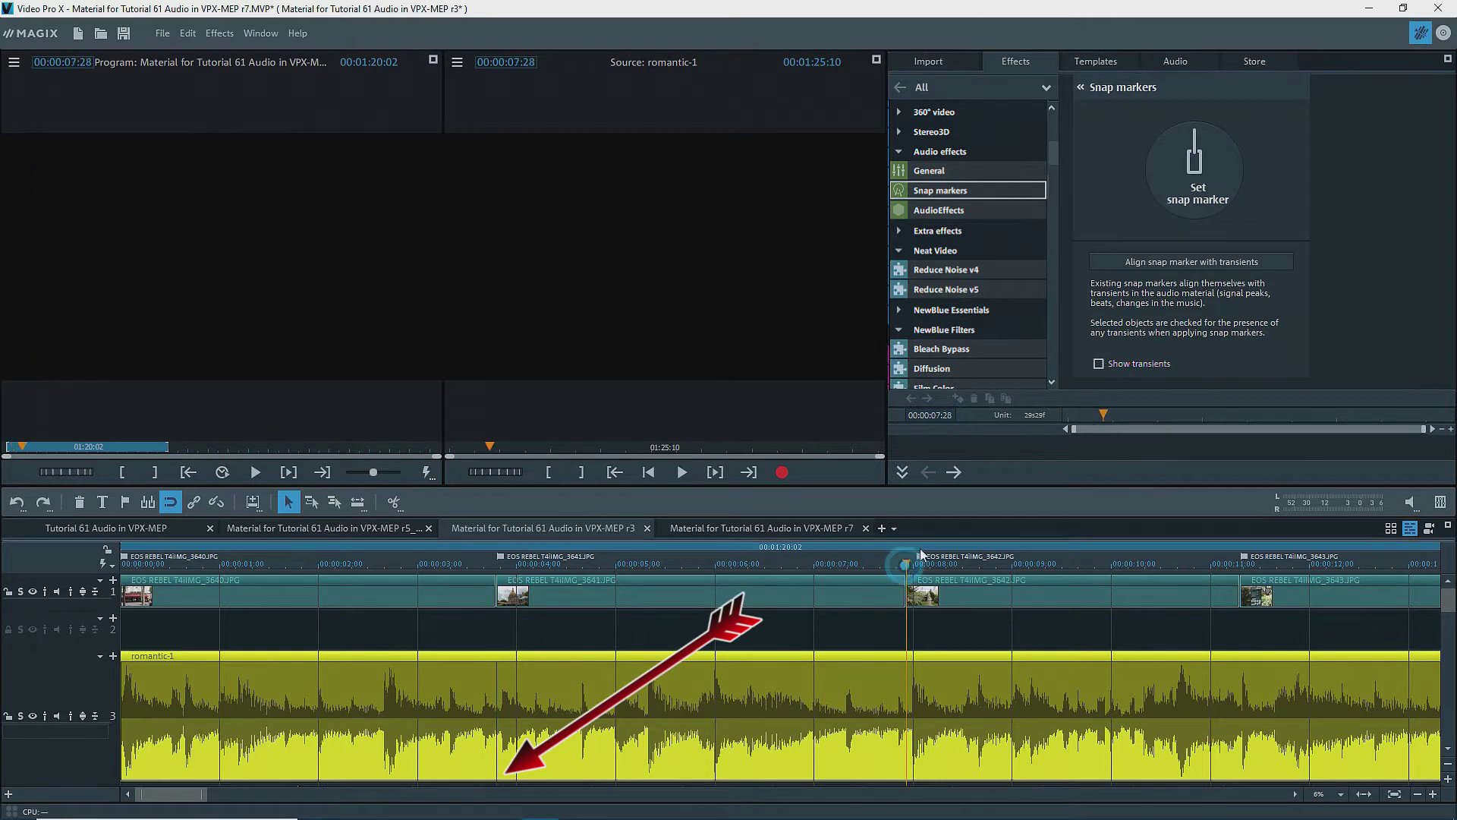
left_click(1196, 163)
left_click(1228, 565)
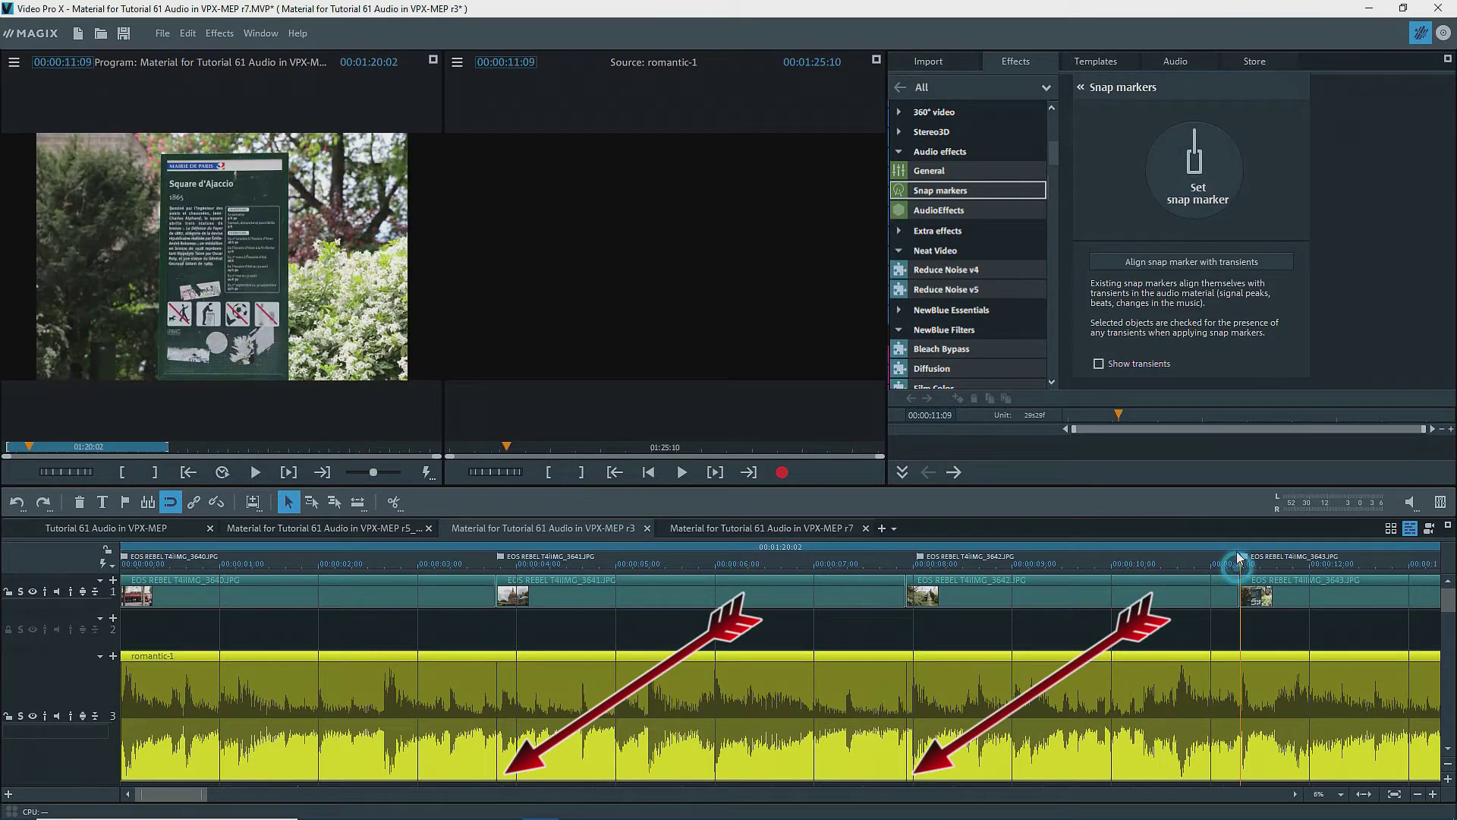
left_click(1195, 163)
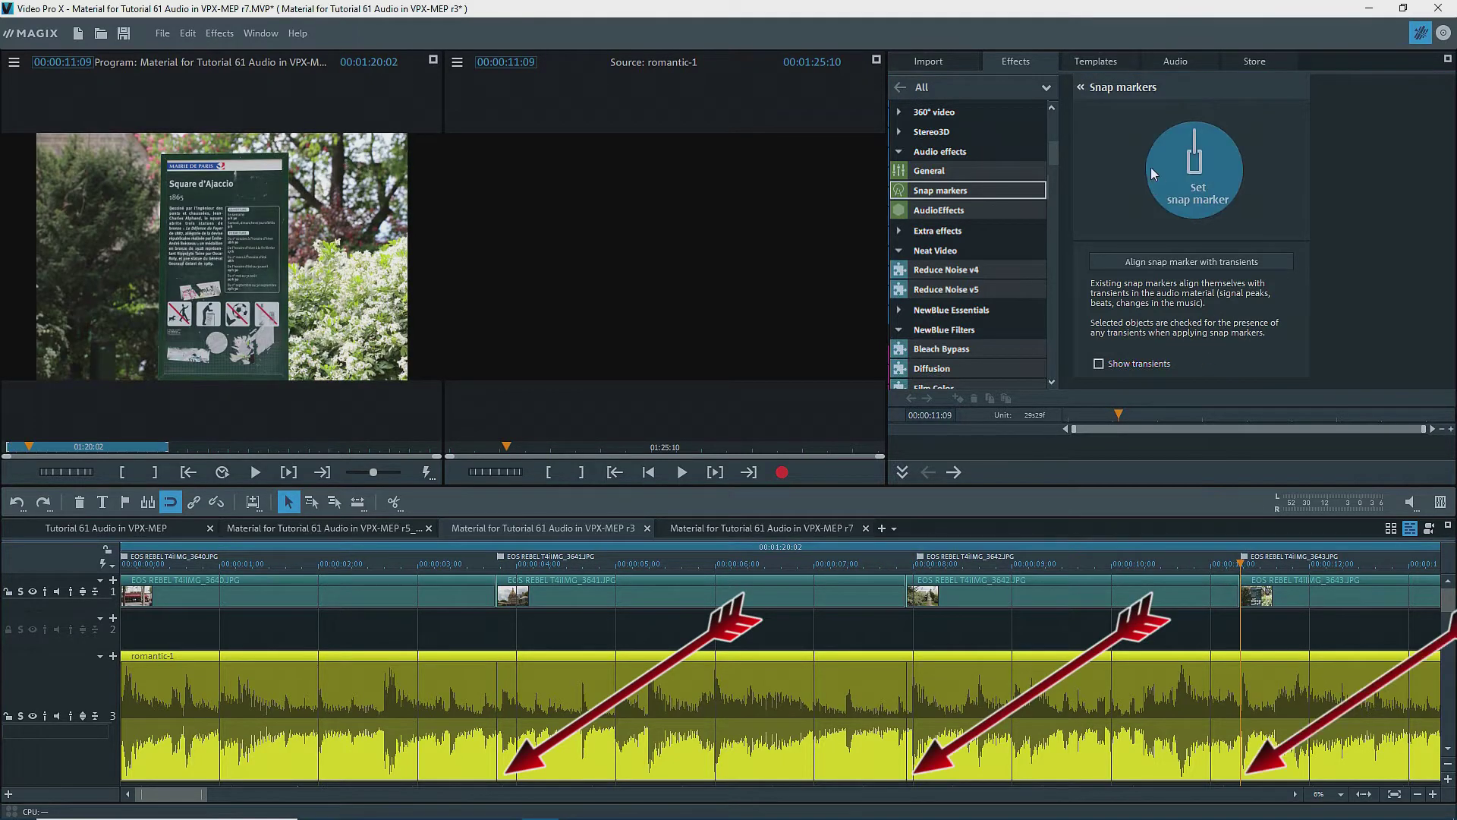
Turn on Show transients and jump between the 3:24 and 11:09 snap markers.
left_click(497, 563)
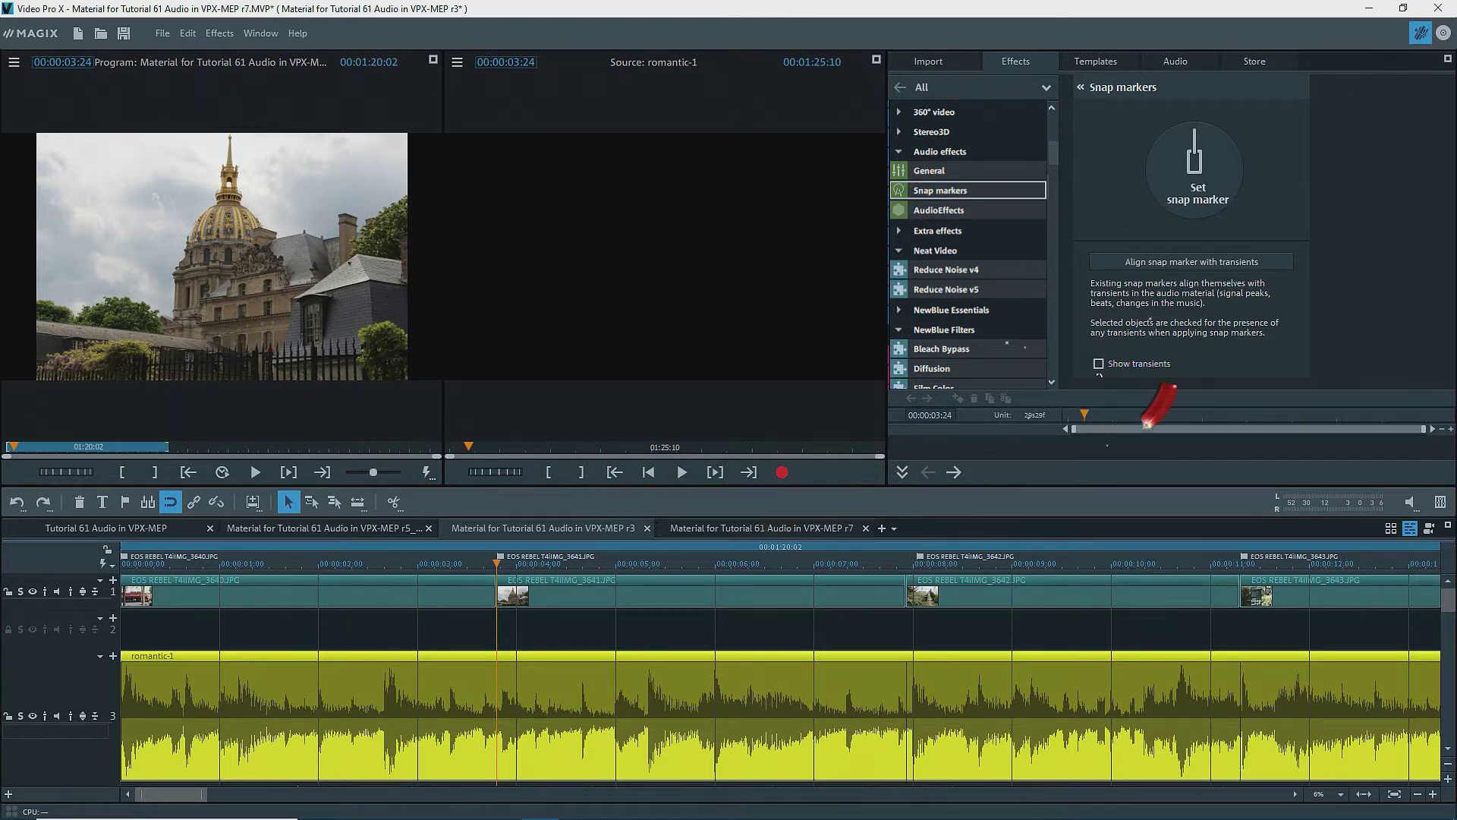
left_click(1098, 364)
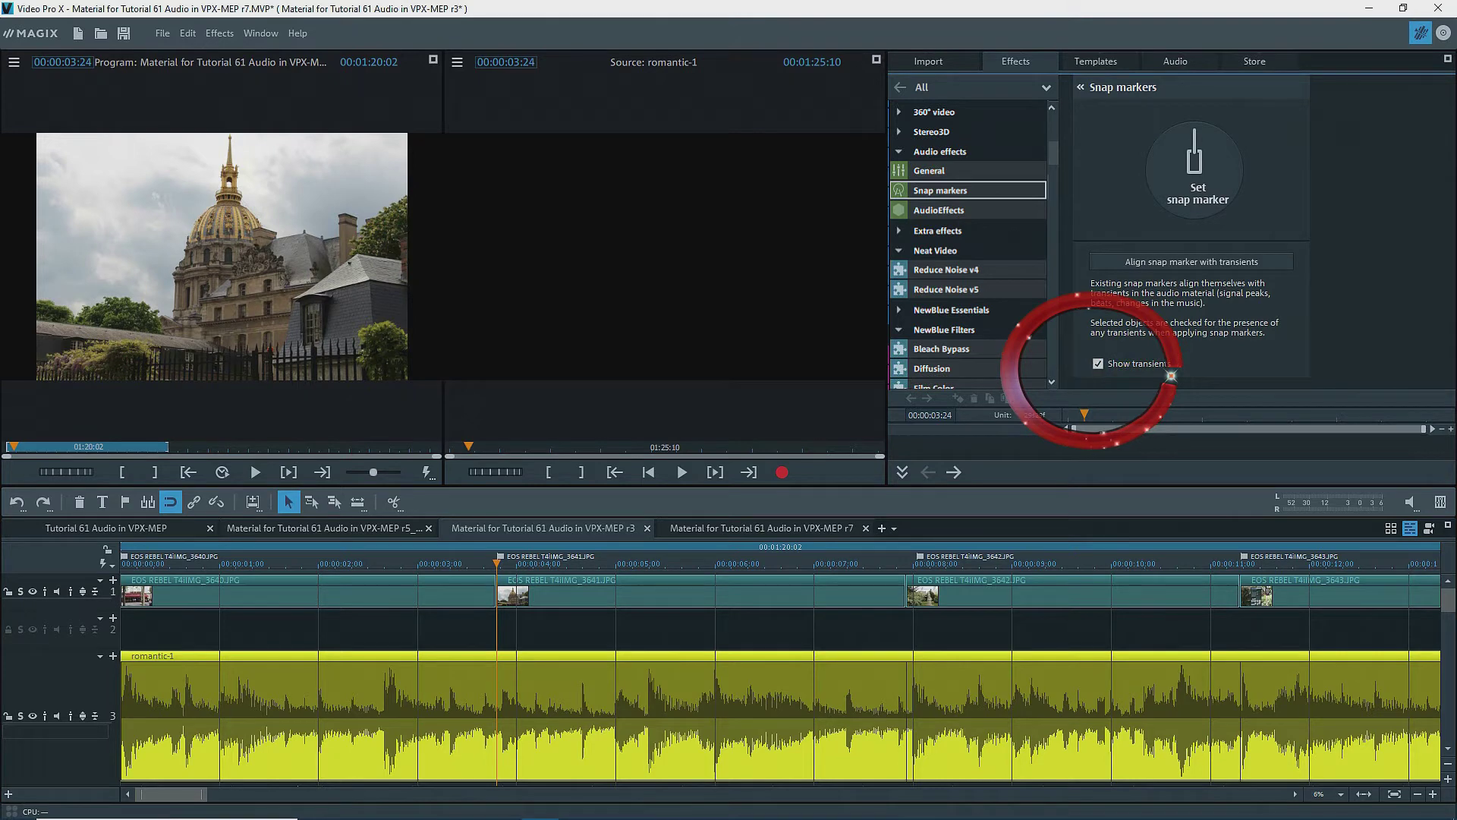
key("ctrl+Right")
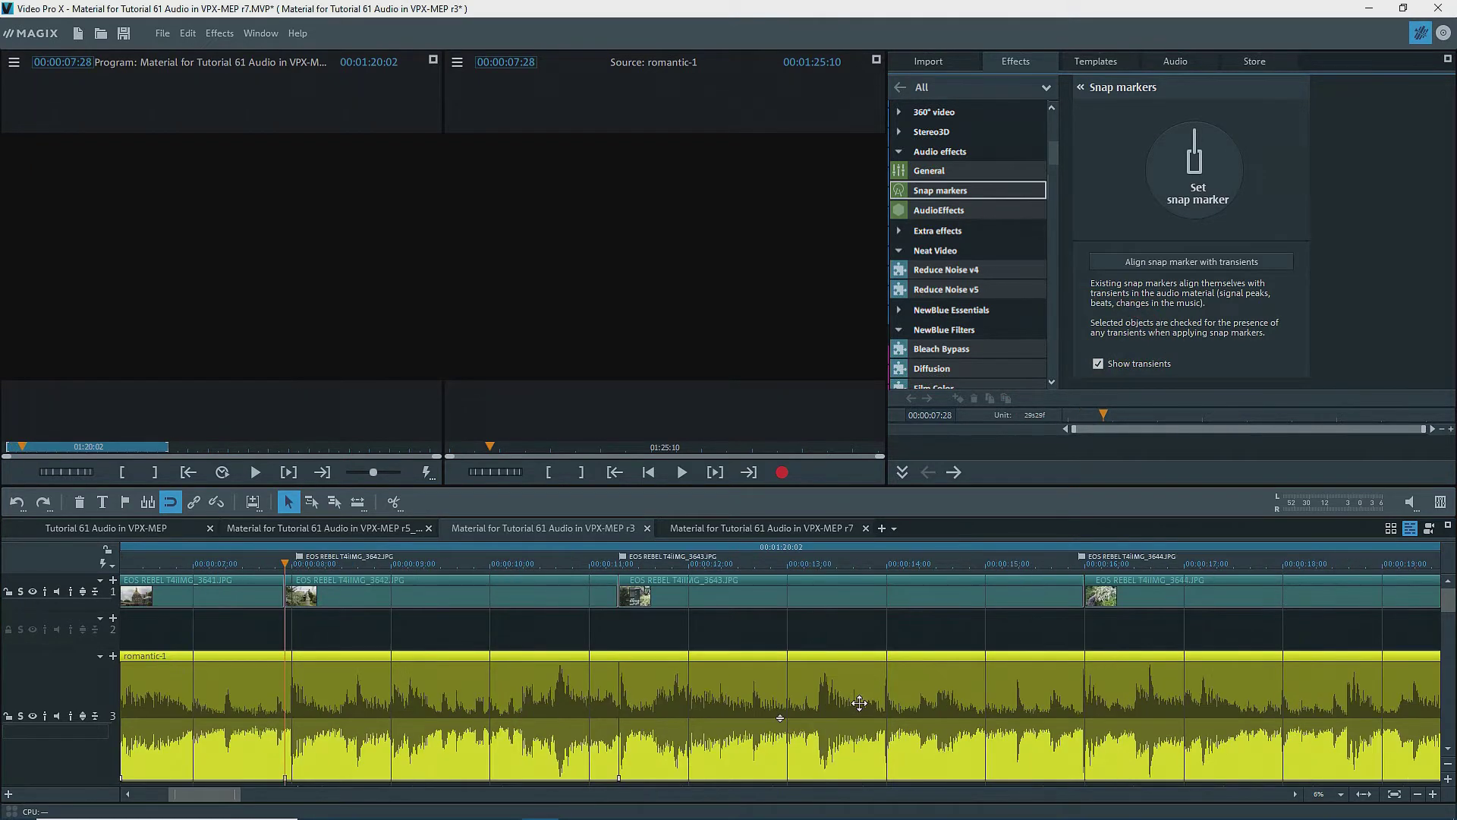
key("ctrl+Left")
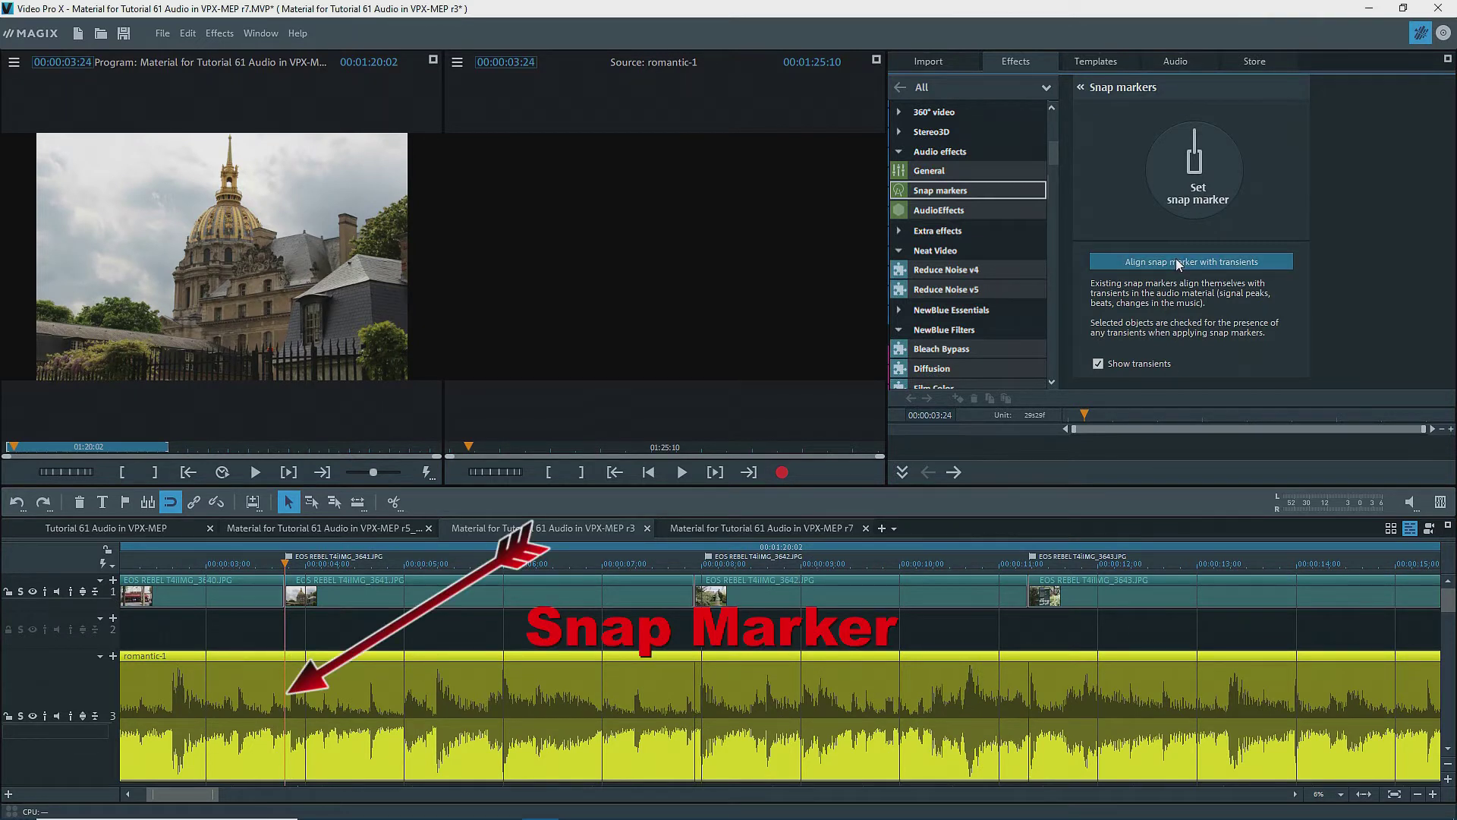
Align the snap markers with the music's transients and check the 7:28 and 11:09 cuts.
left_click(1178, 262)
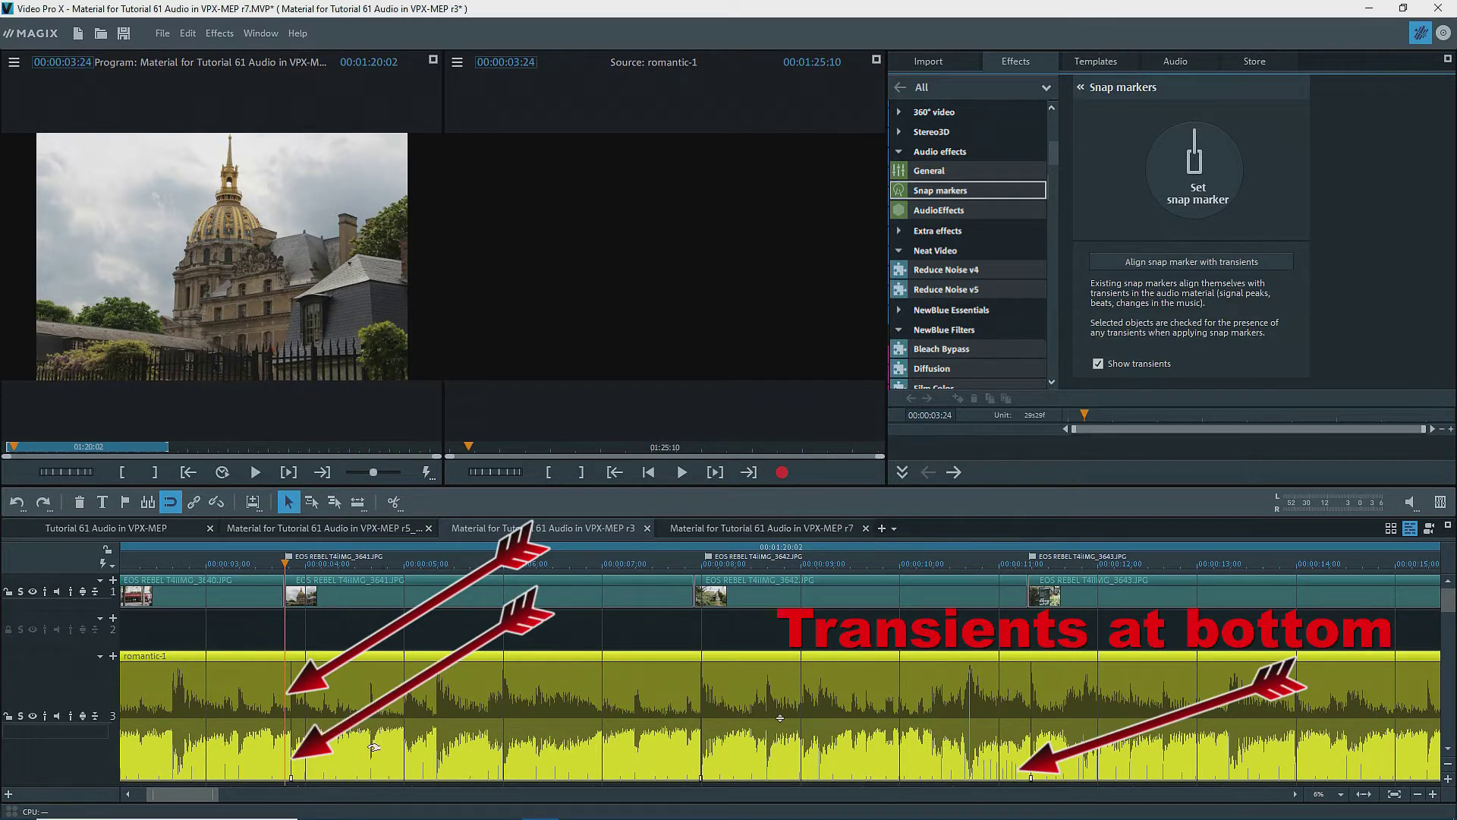
left_click(691, 772)
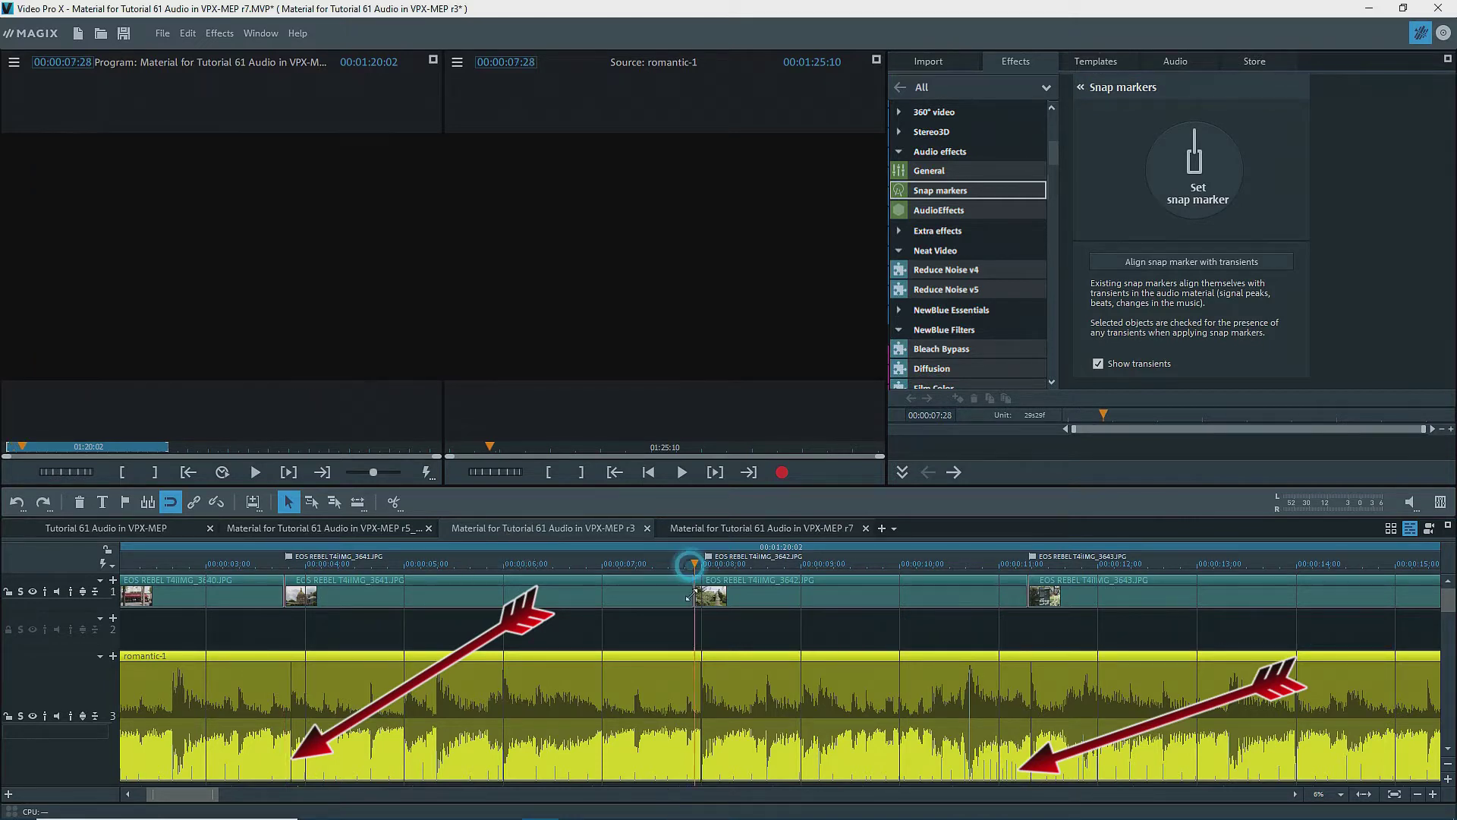
left_click(1028, 565)
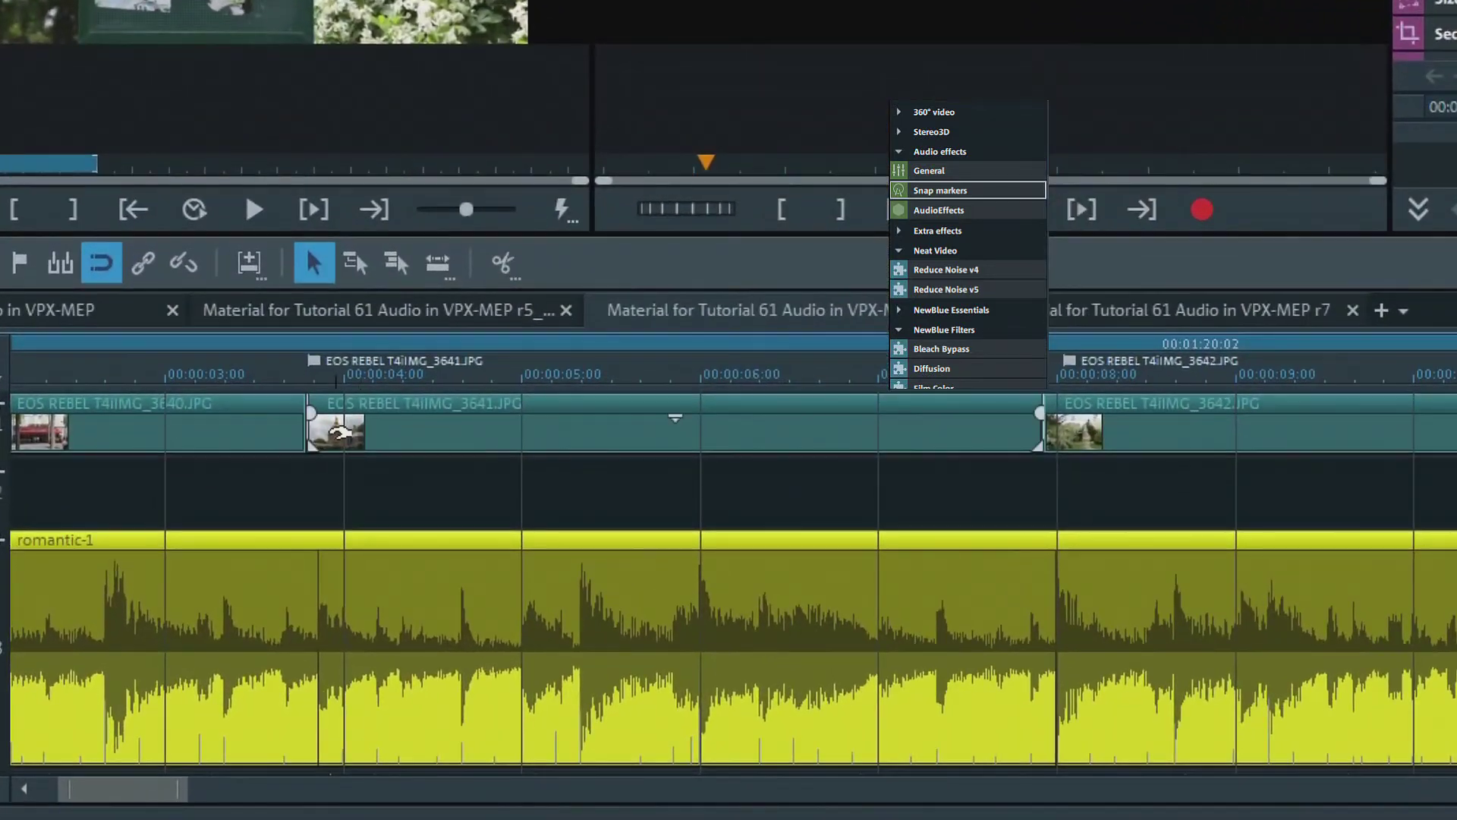
left_click(306, 387)
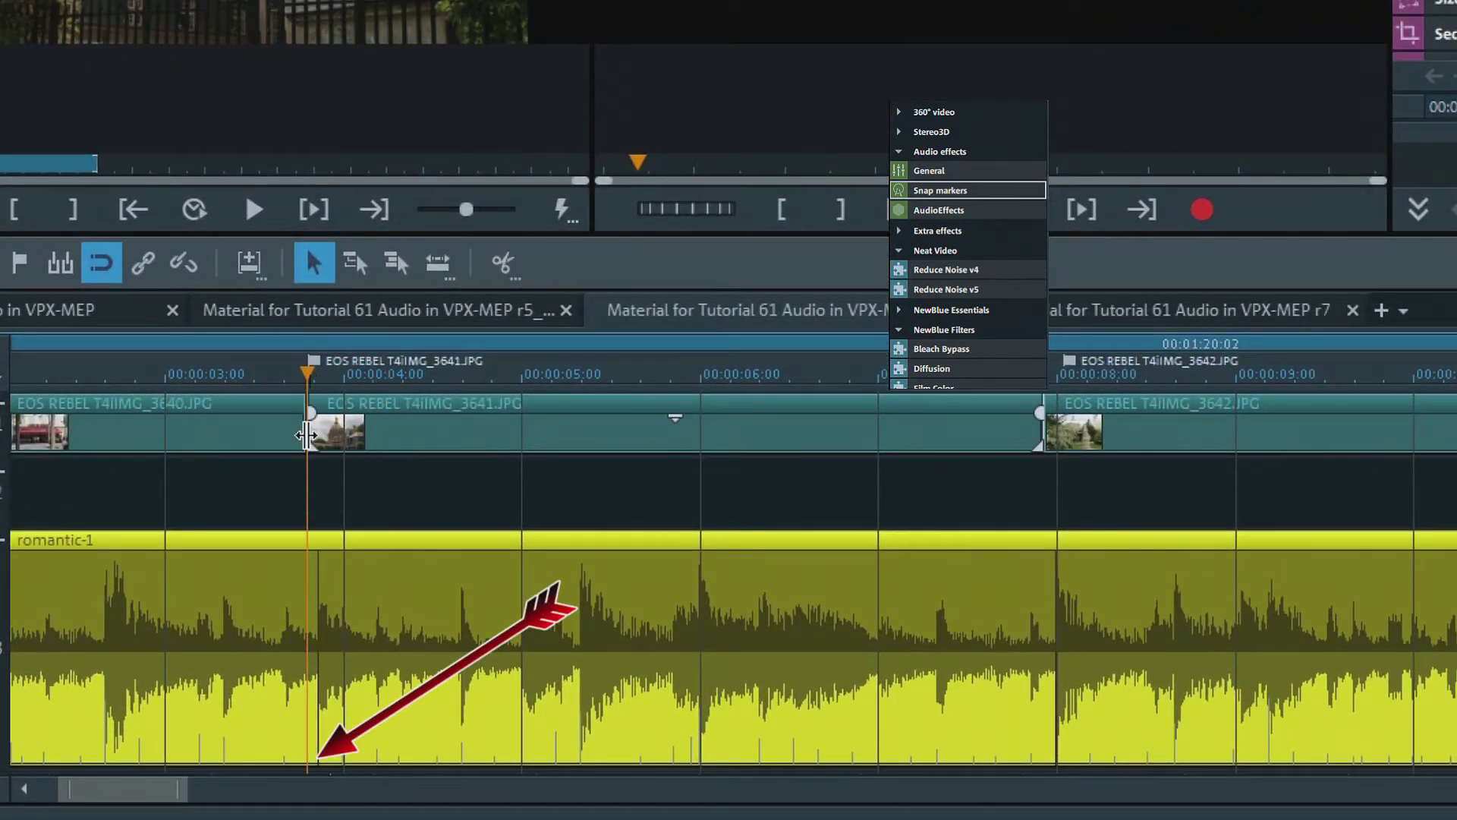
Extend photo IMG_3641's start and end edges onto the shifted snap markers.
left_click(305, 431)
left_click_drag(305, 434, 318, 432)
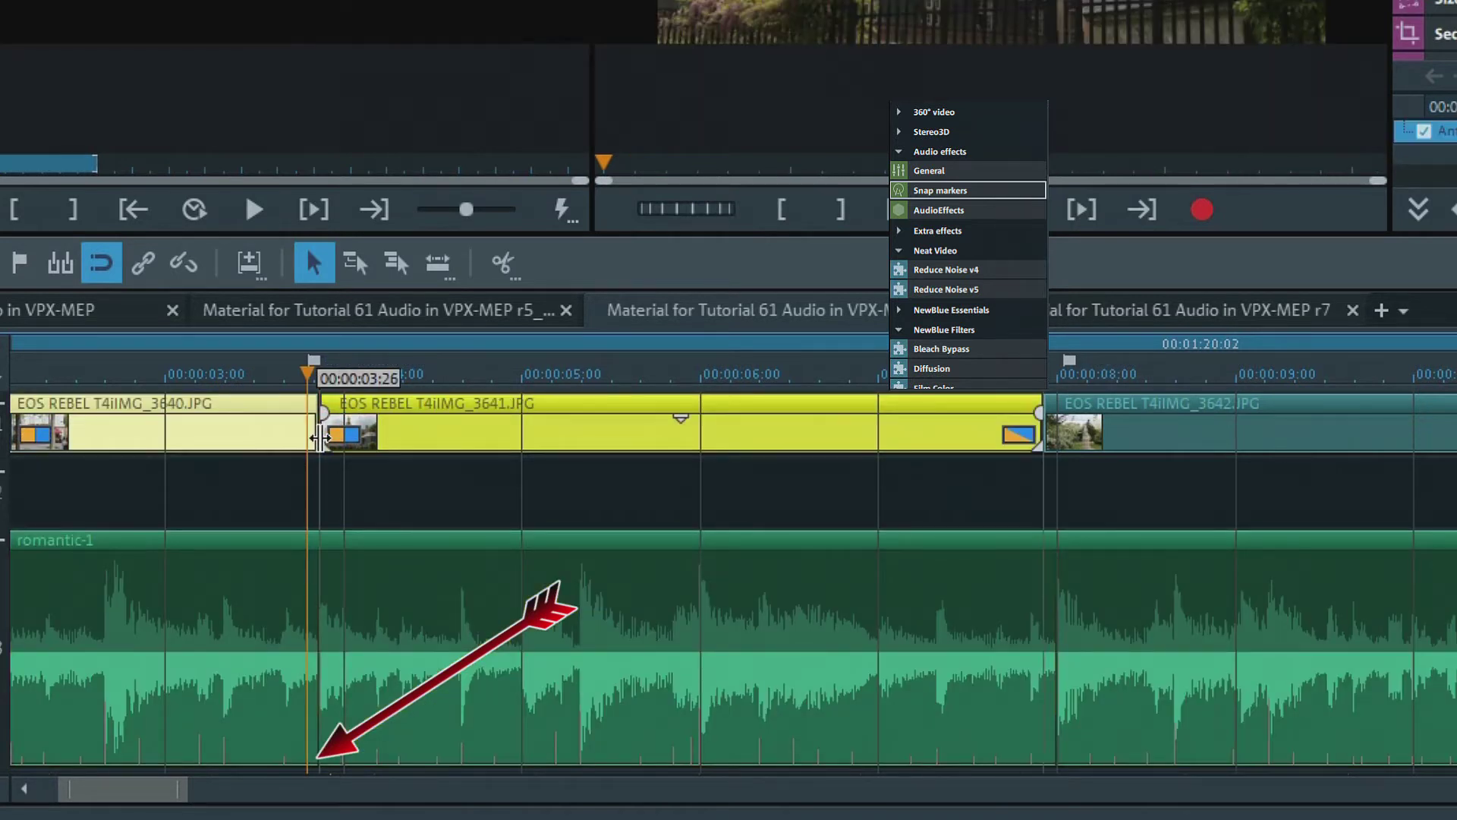
left_click(318, 379)
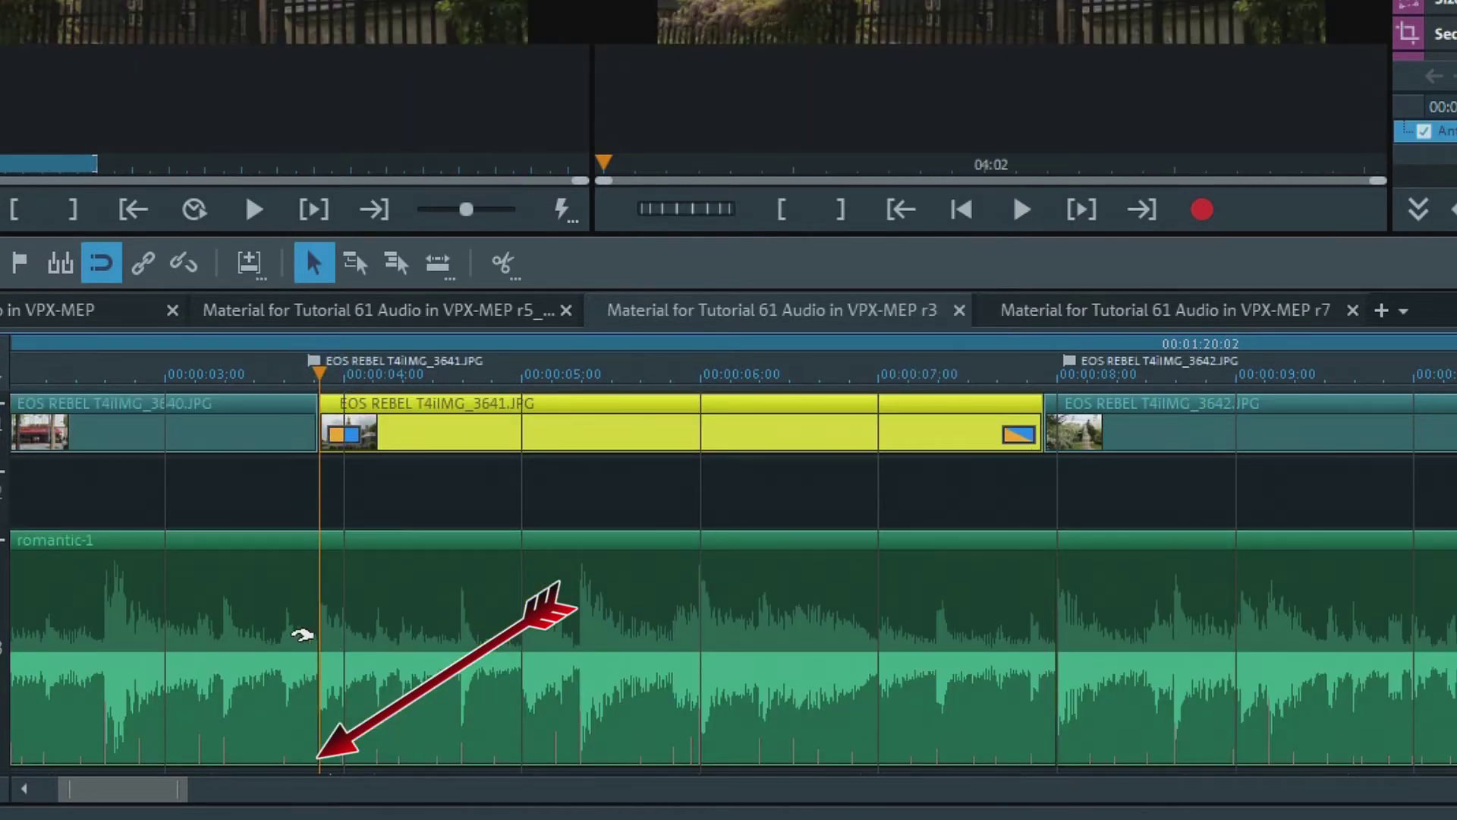
left_click_drag(1040, 434, 1054, 433)
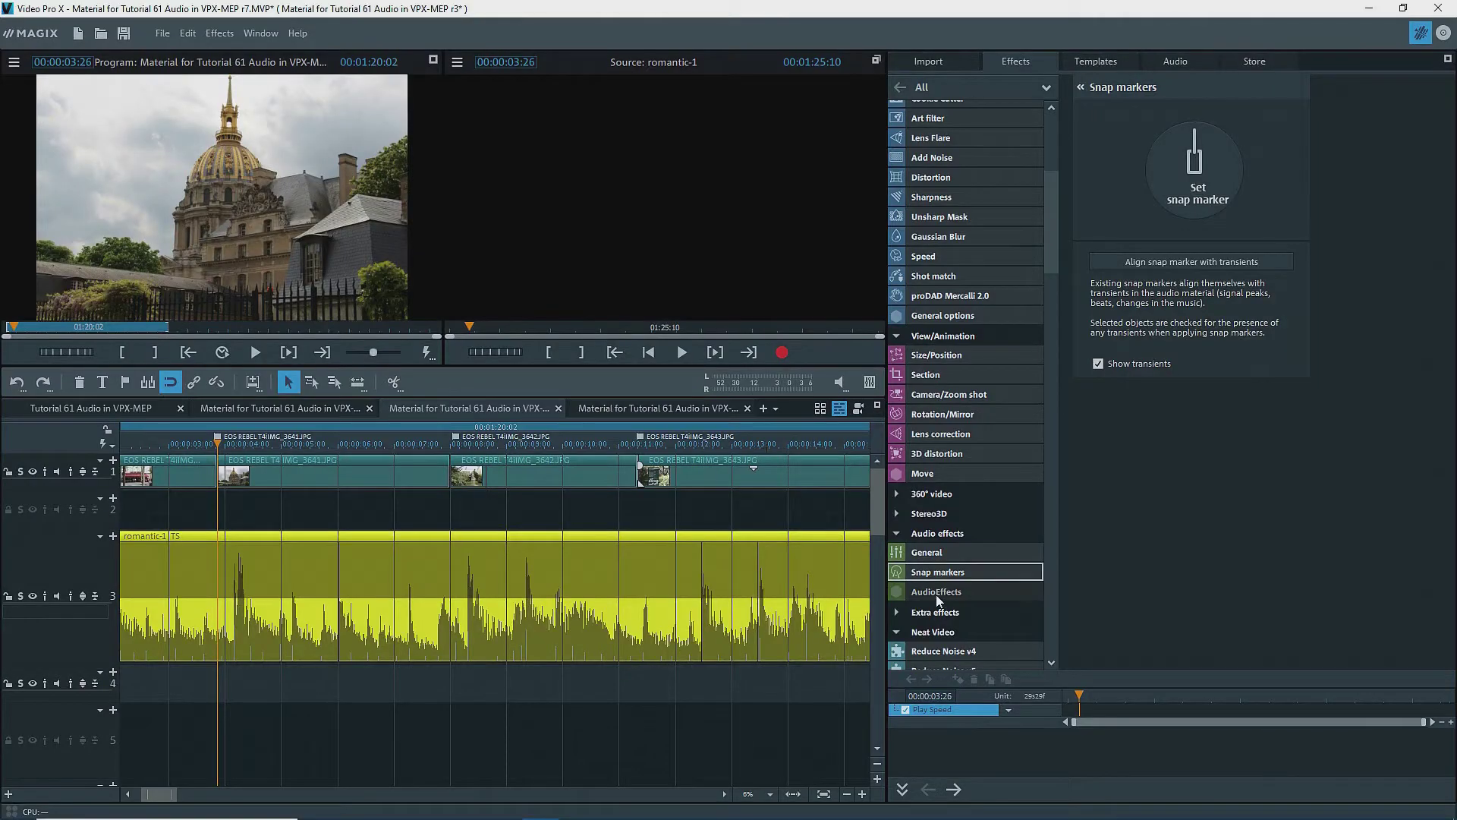
left_click(937, 592)
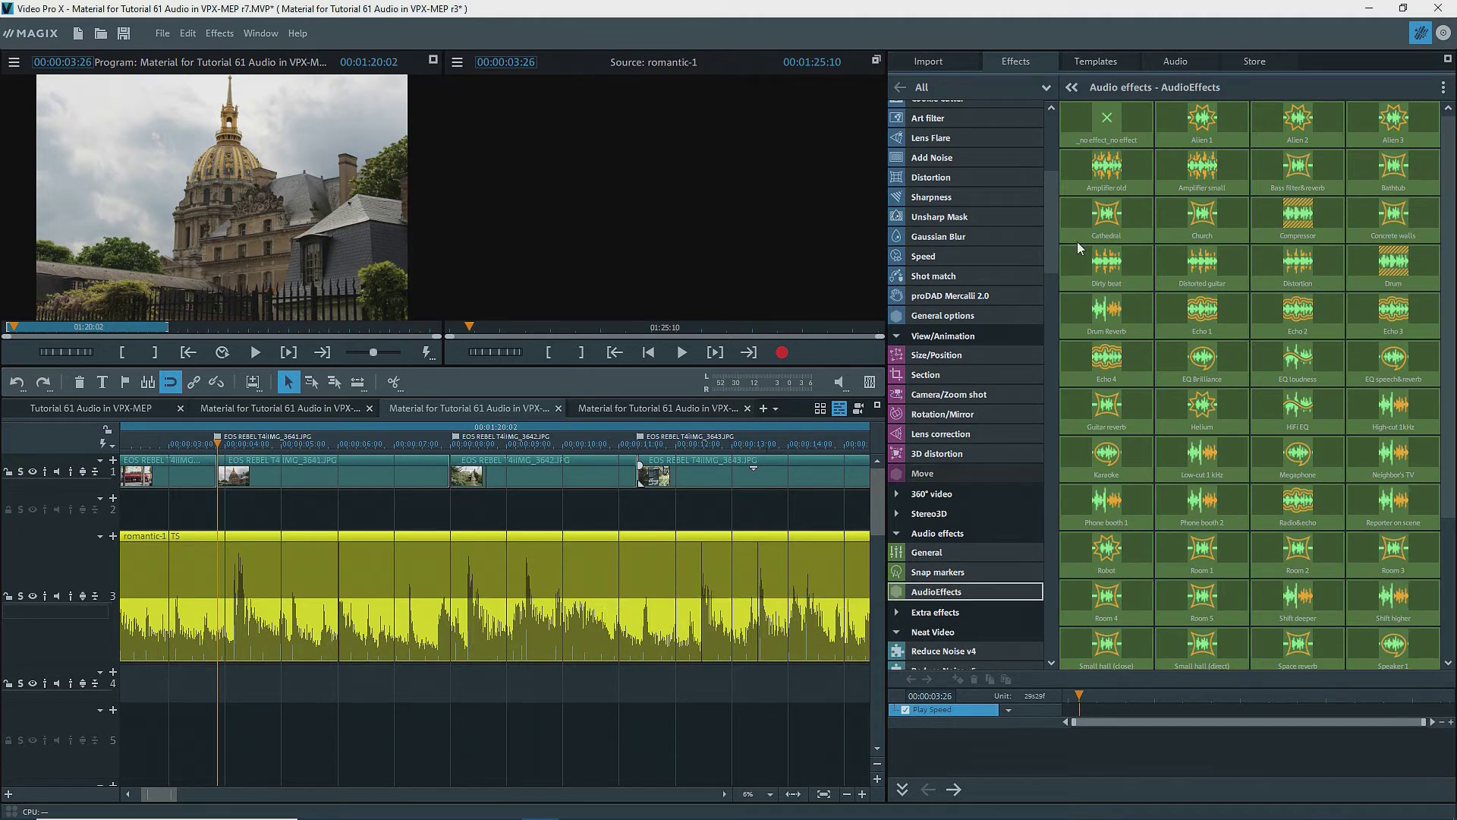
Preview AudioEffects presets, then open the music's Audio cleaning on the Equalizer tab.
mouse_move(1108, 127)
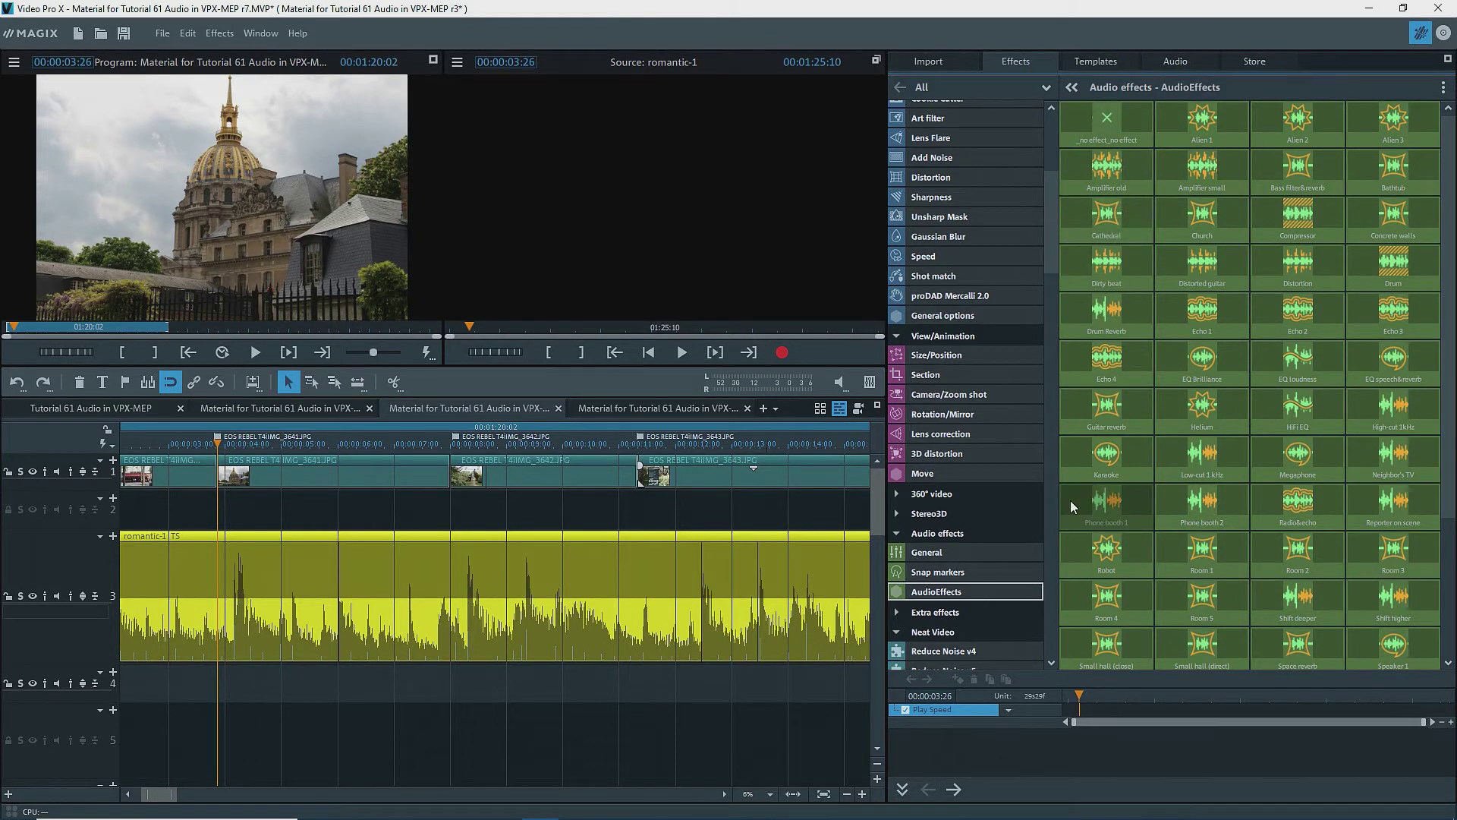
mouse_move(1079, 505)
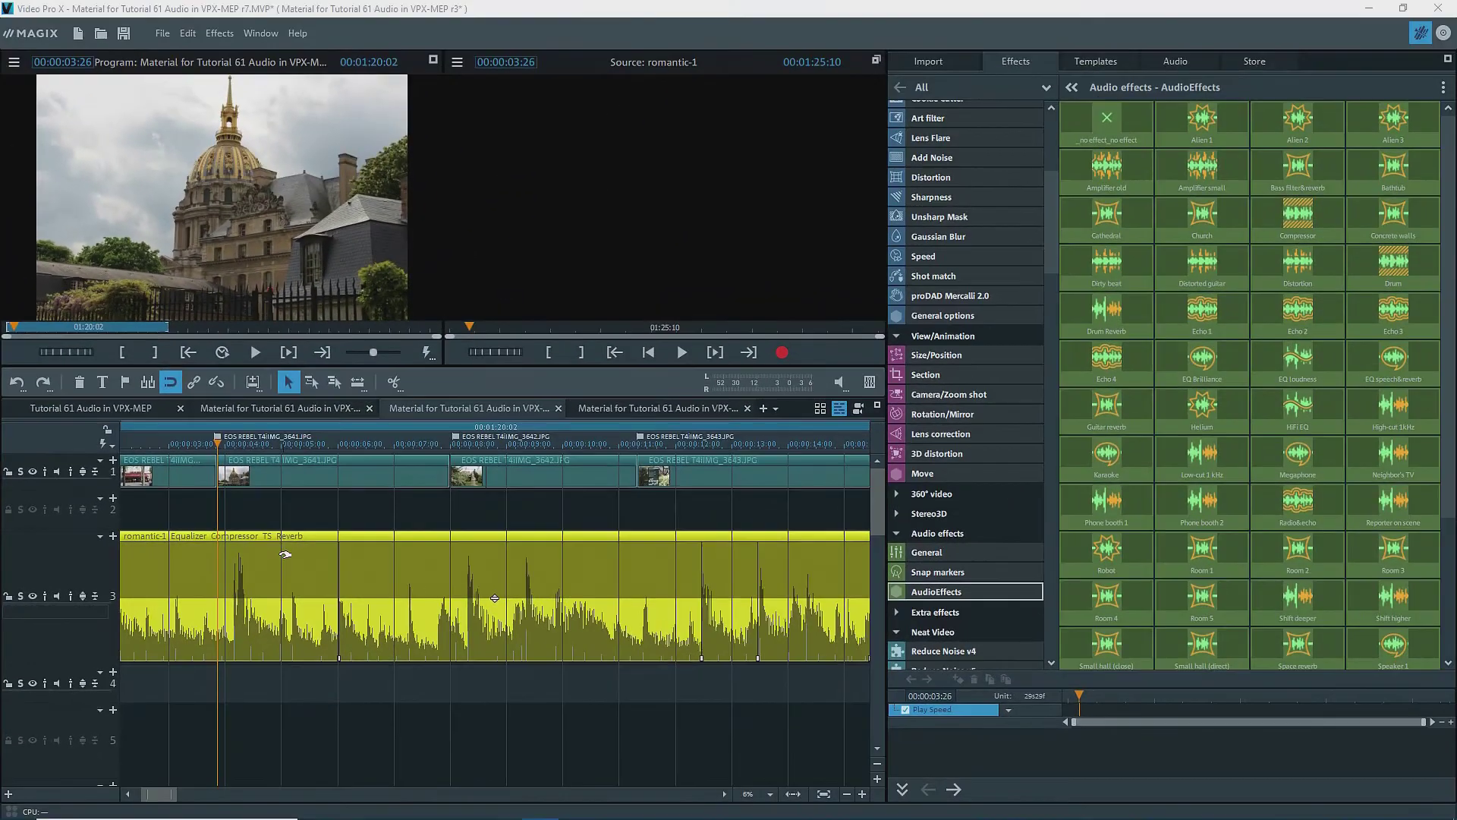
double_click(284, 554)
left_click(562, 182)
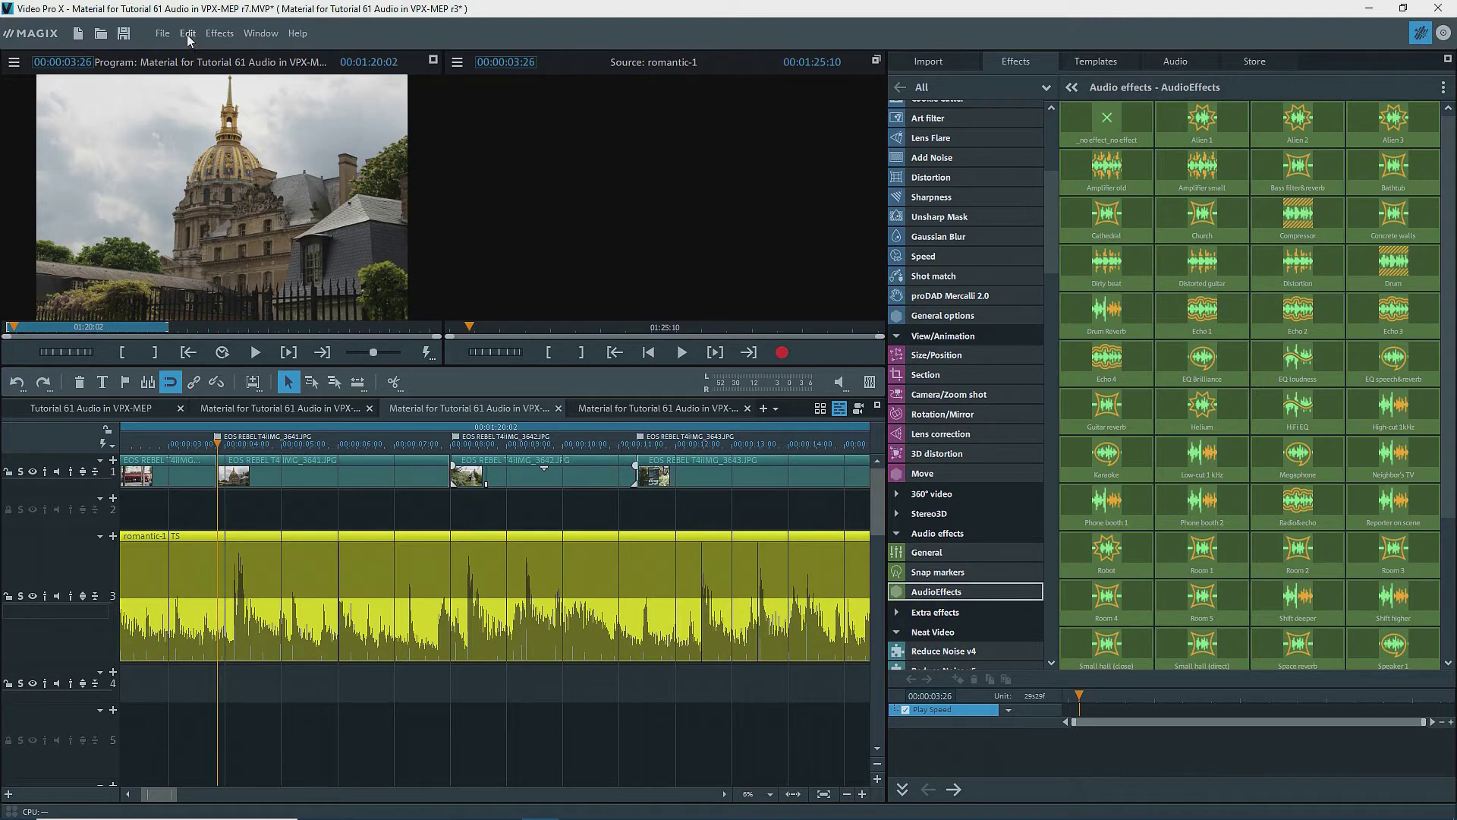
Choose aligning the video cuts to the Hero music's beats from the editing commands.
left_click(188, 34)
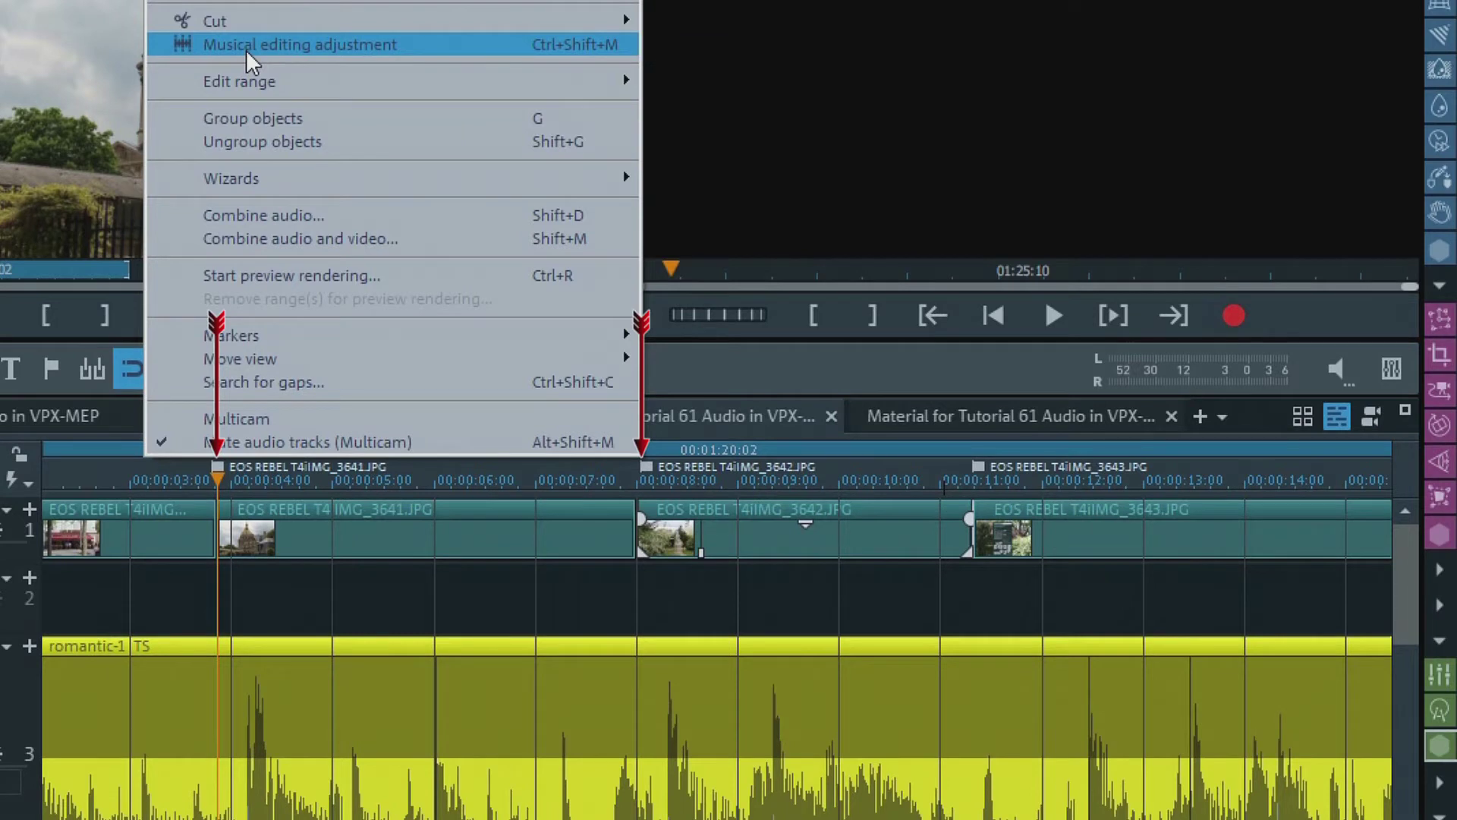
left_click(246, 49)
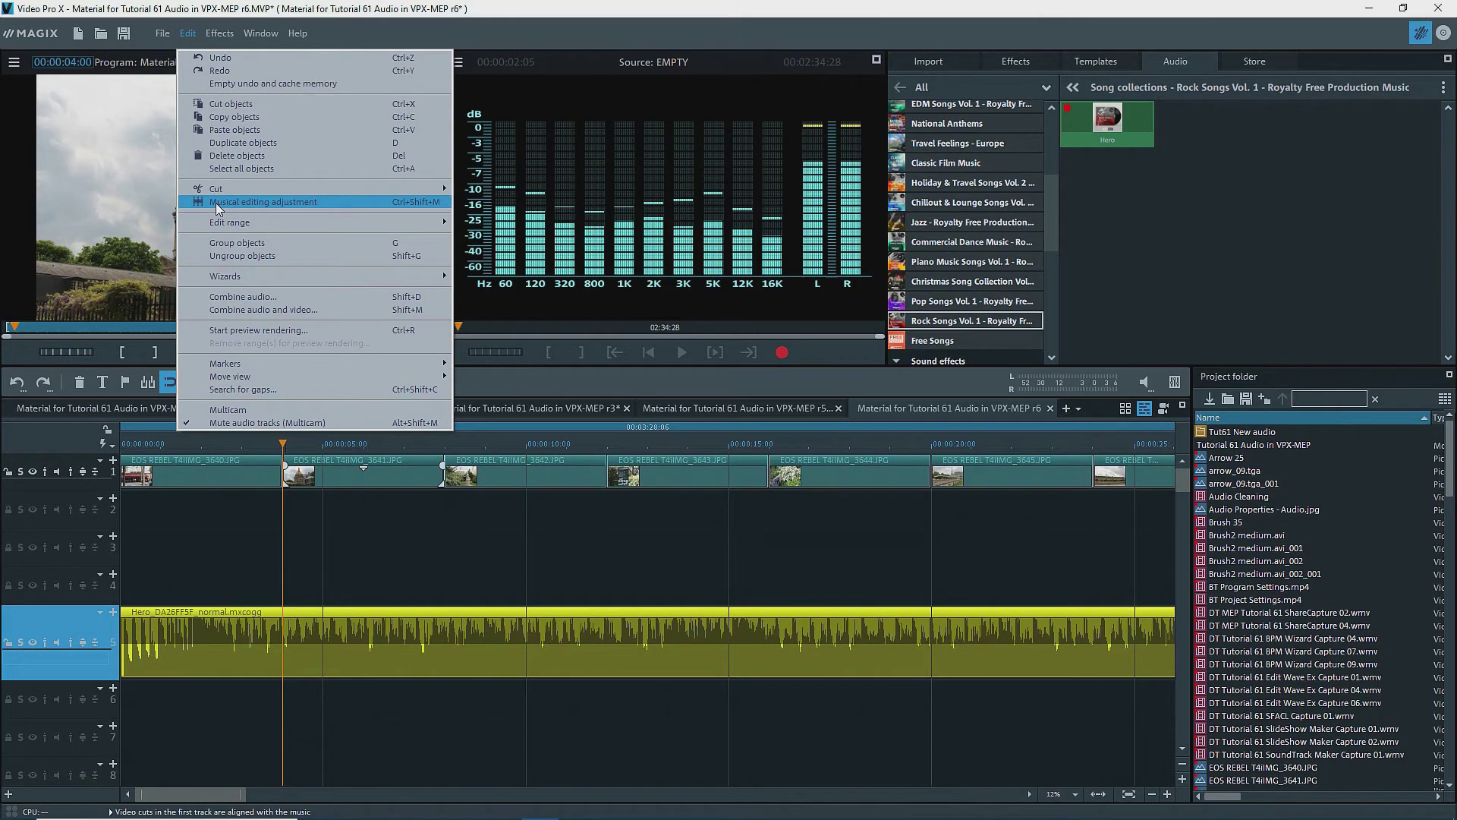
left_click(216, 203)
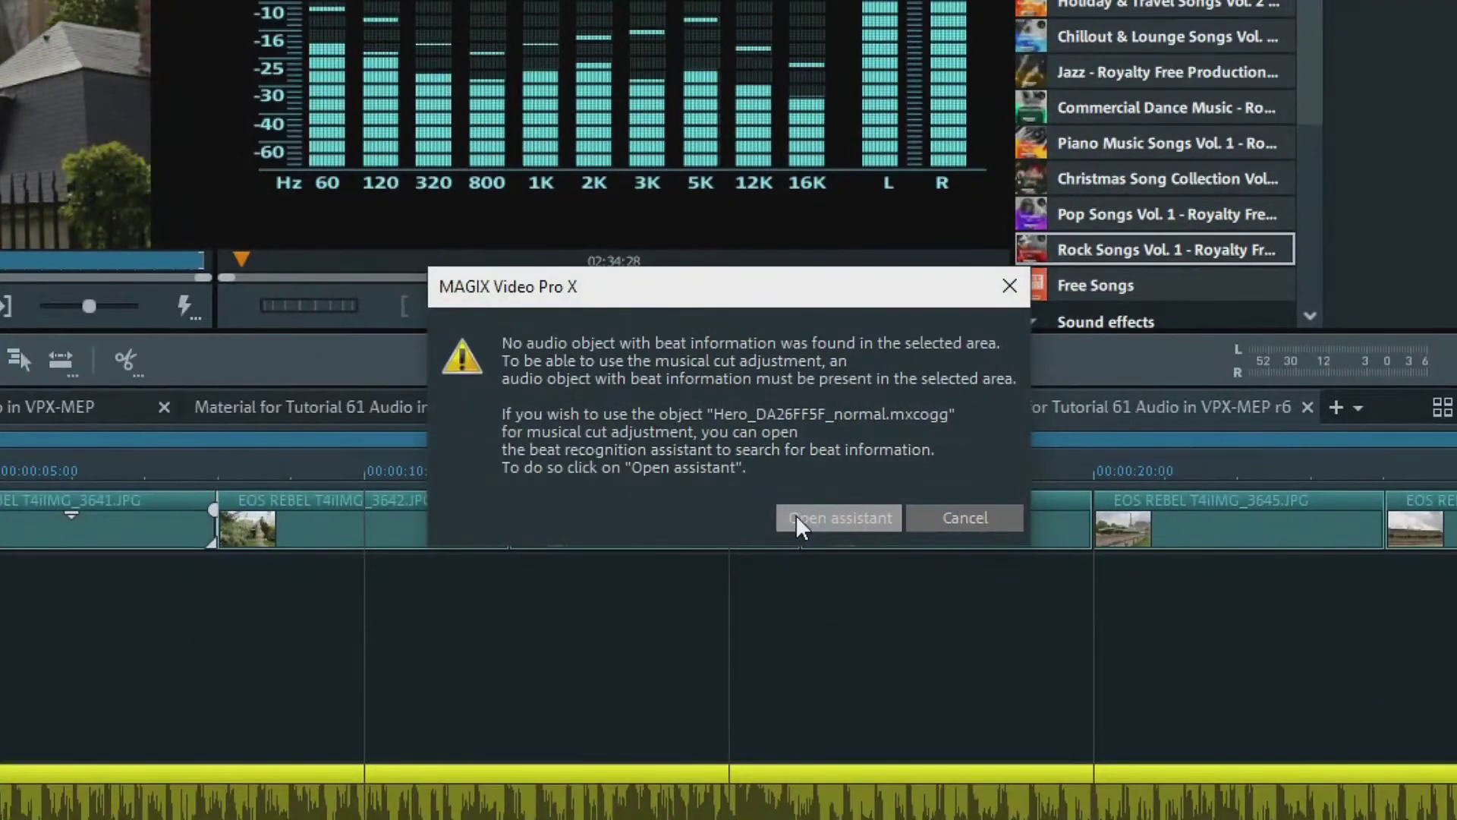
Detect the tempo as 142.03 BPM in the Remix Agent and create snap markers on the beats.
left_click(794, 515)
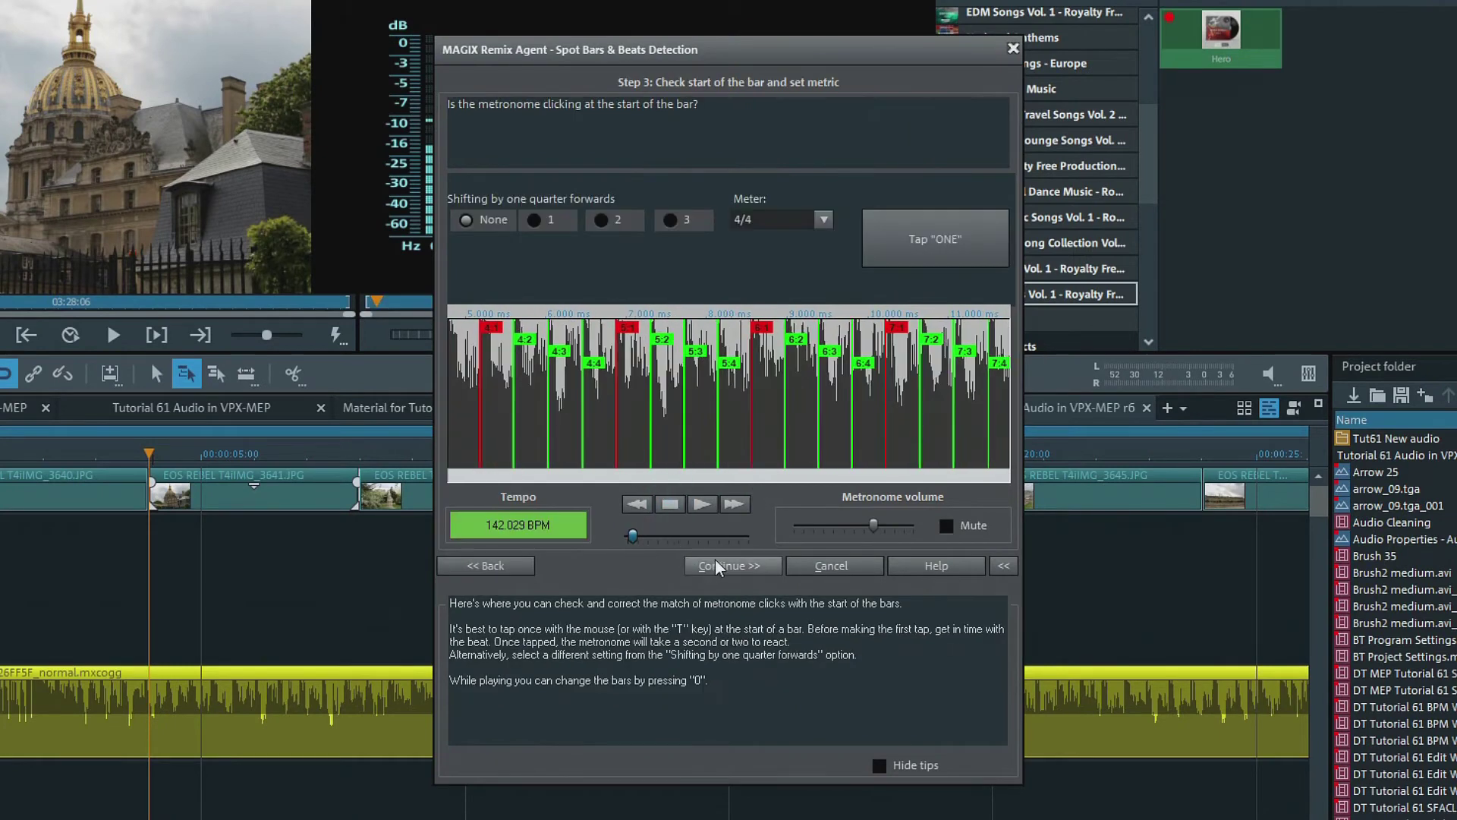
left_click(717, 565)
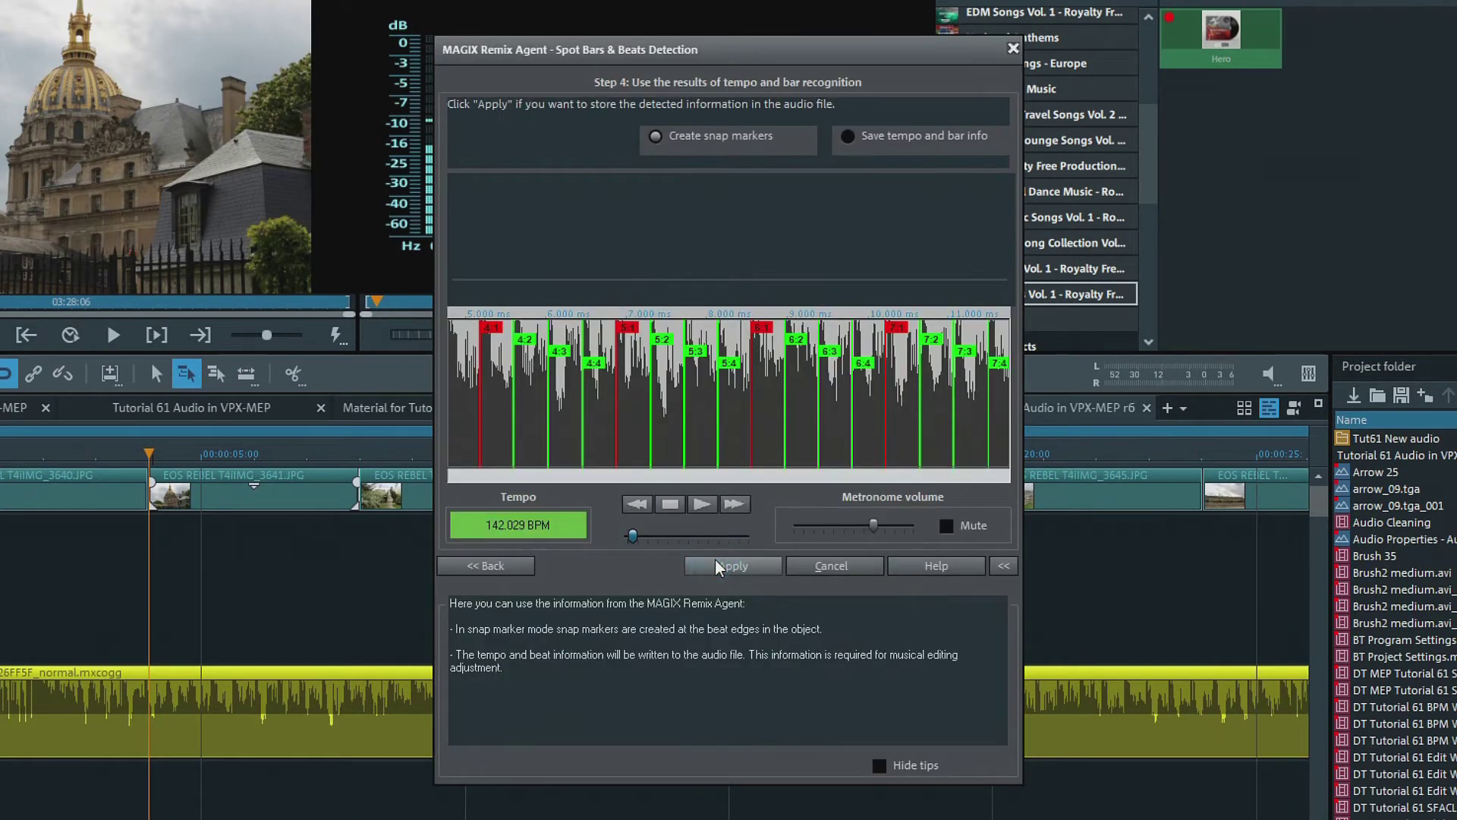
left_click(728, 565)
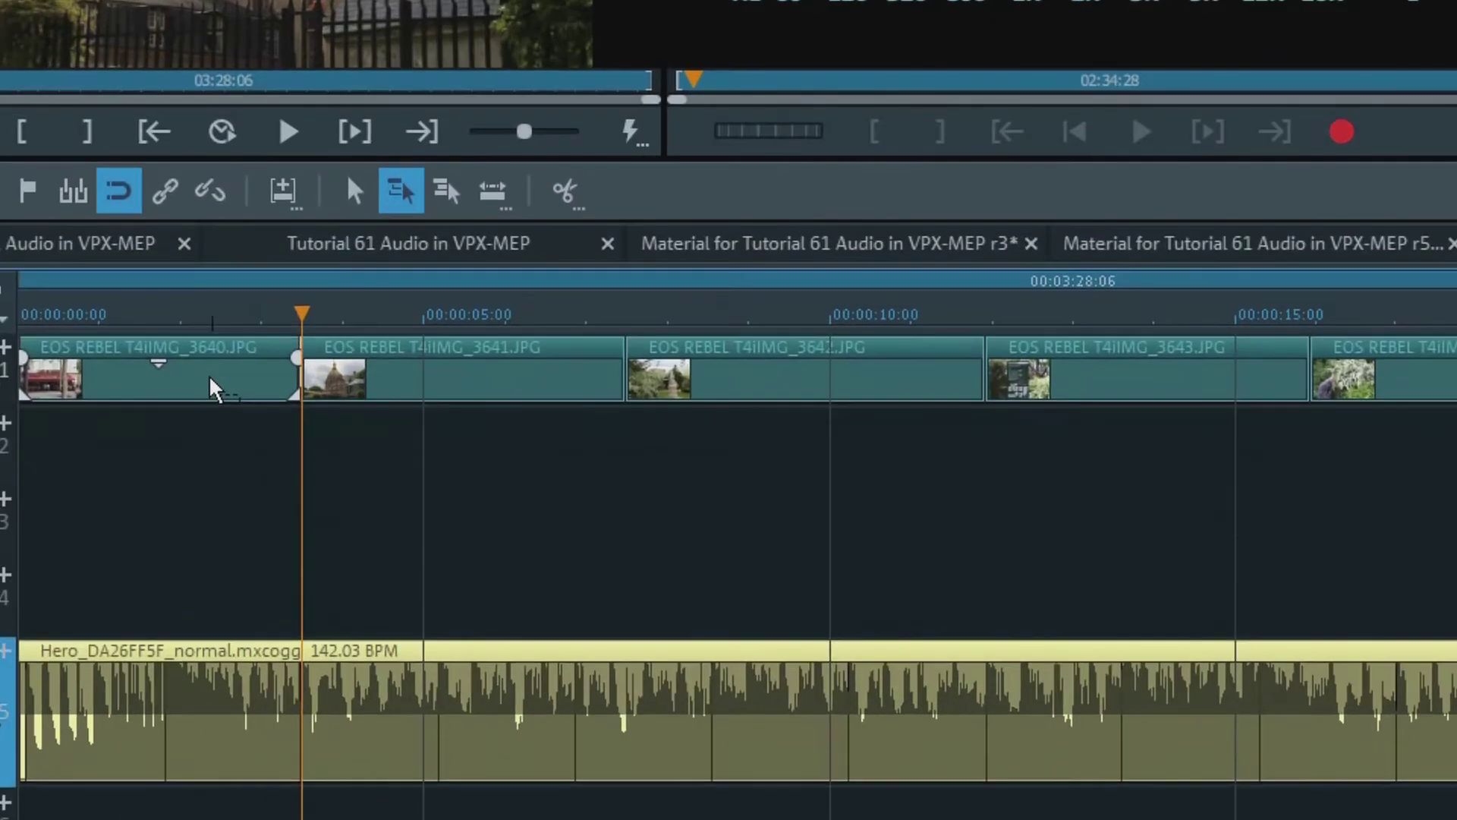
left_click(728, 568)
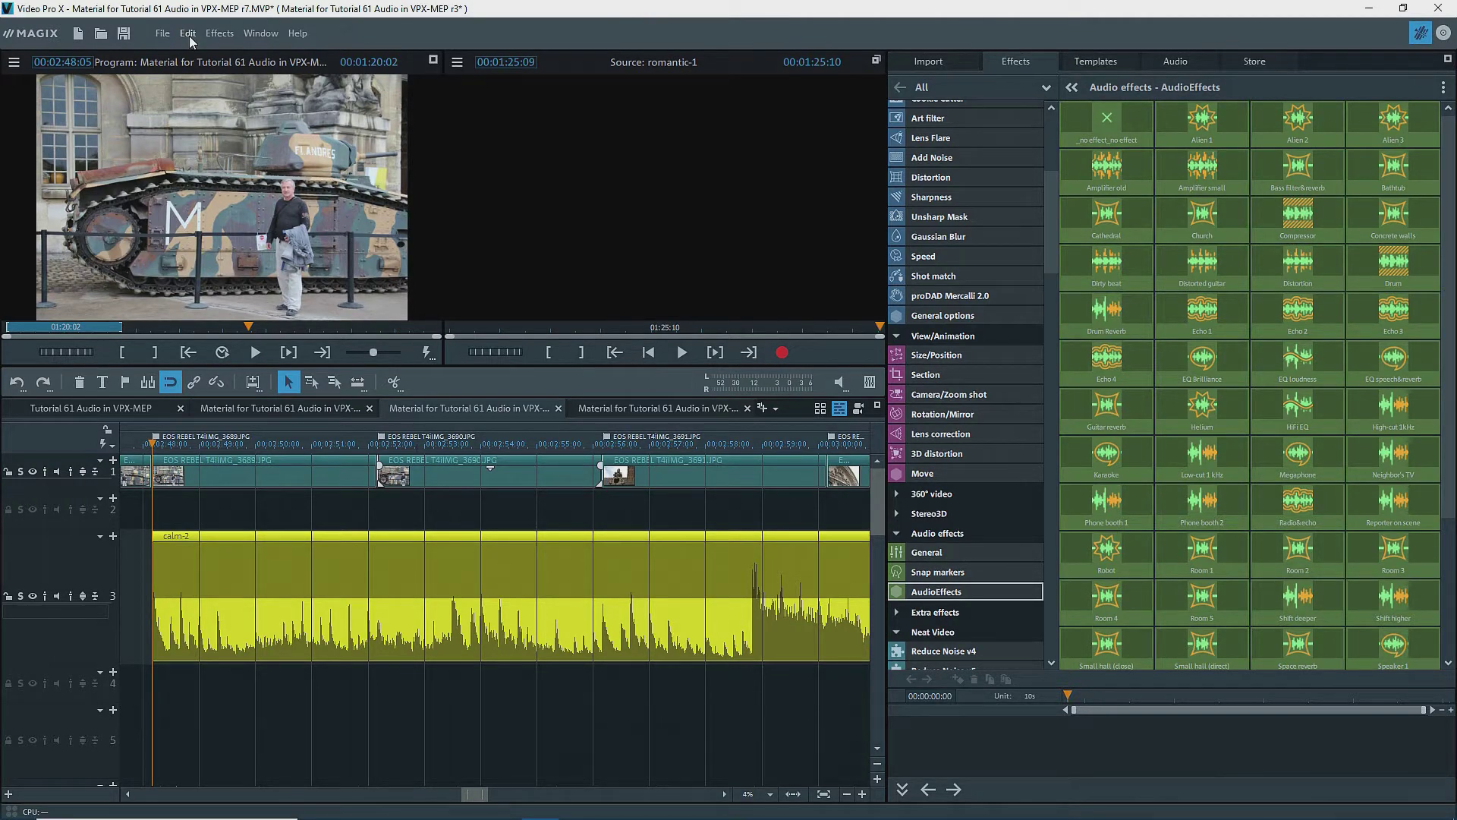
Run the BPM Wizard on the calm-2 clip to set a 120 BPM tempo with beat markers.
left_click(188, 34)
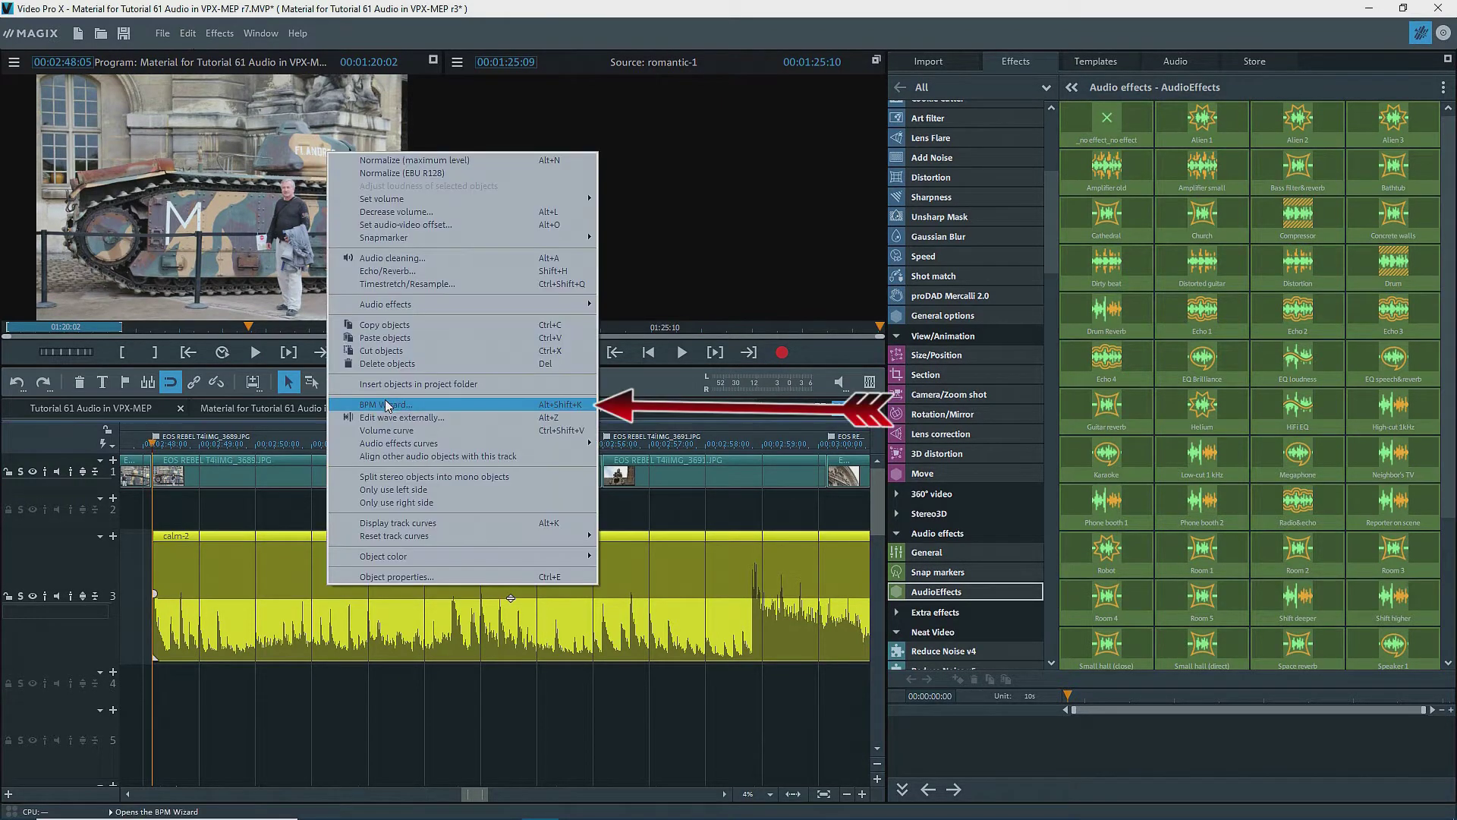
left_click(385, 401)
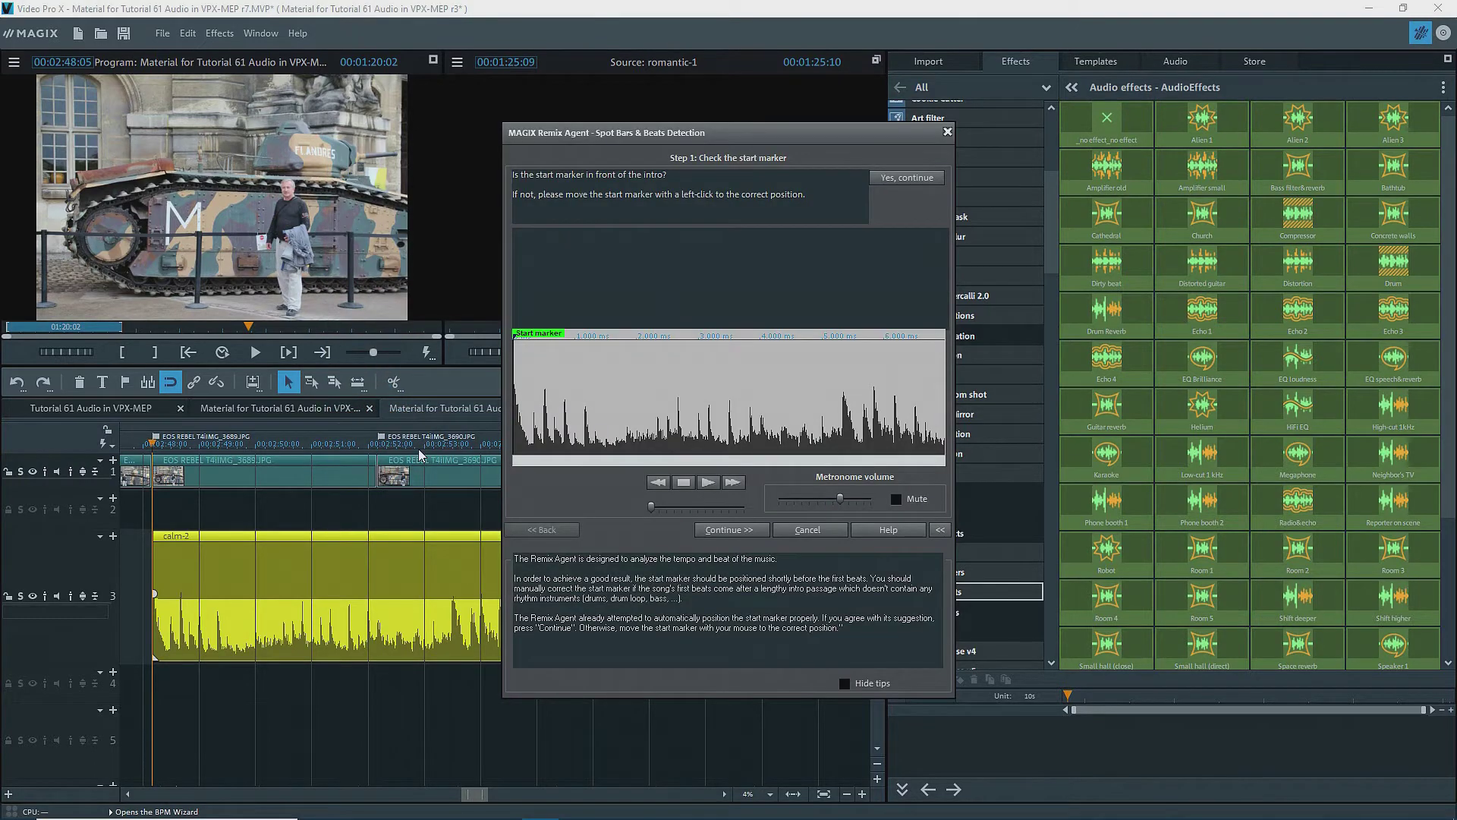
left_click(907, 176)
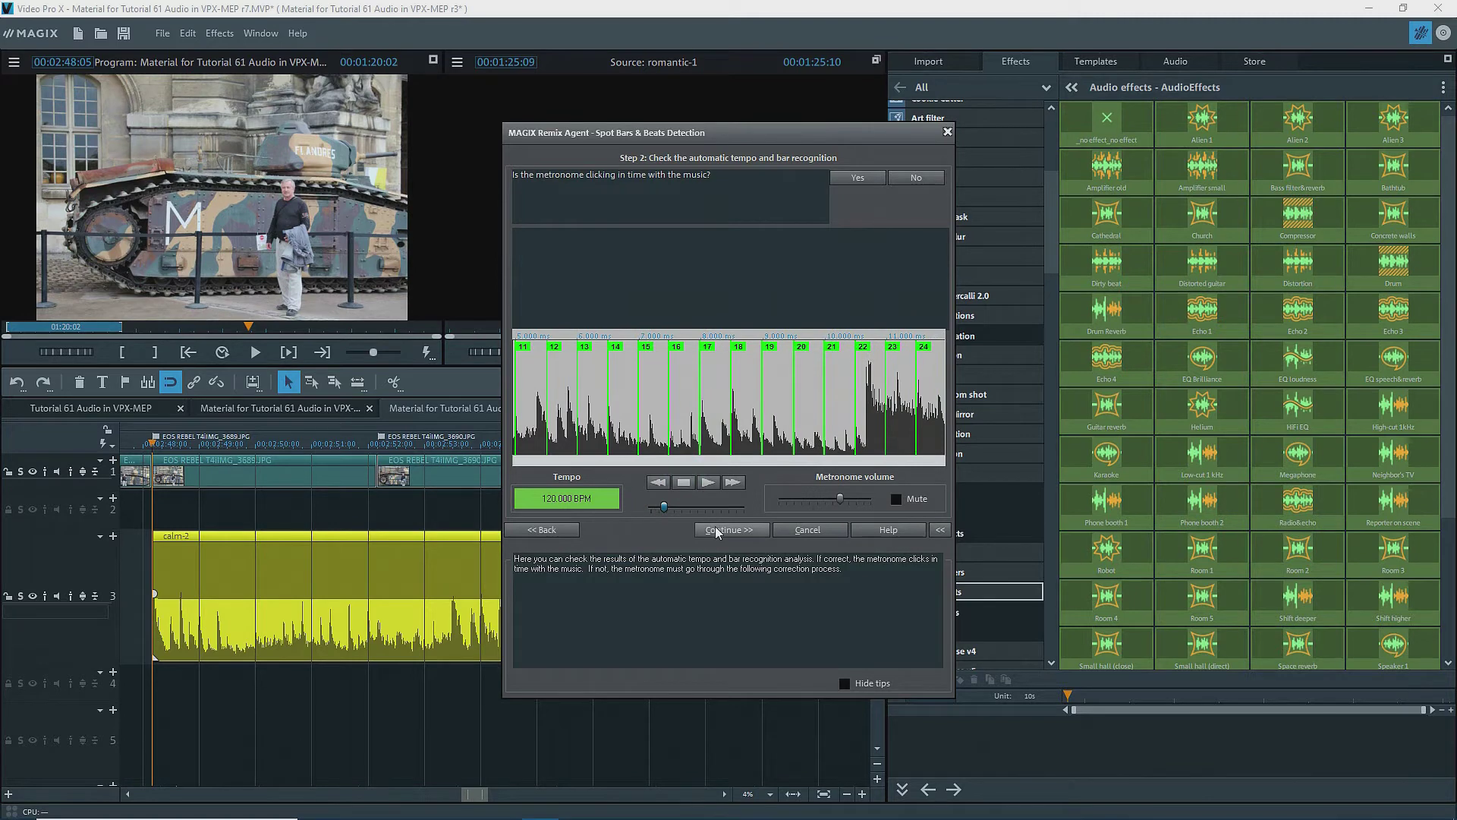
left_click(743, 529)
left_click(746, 532)
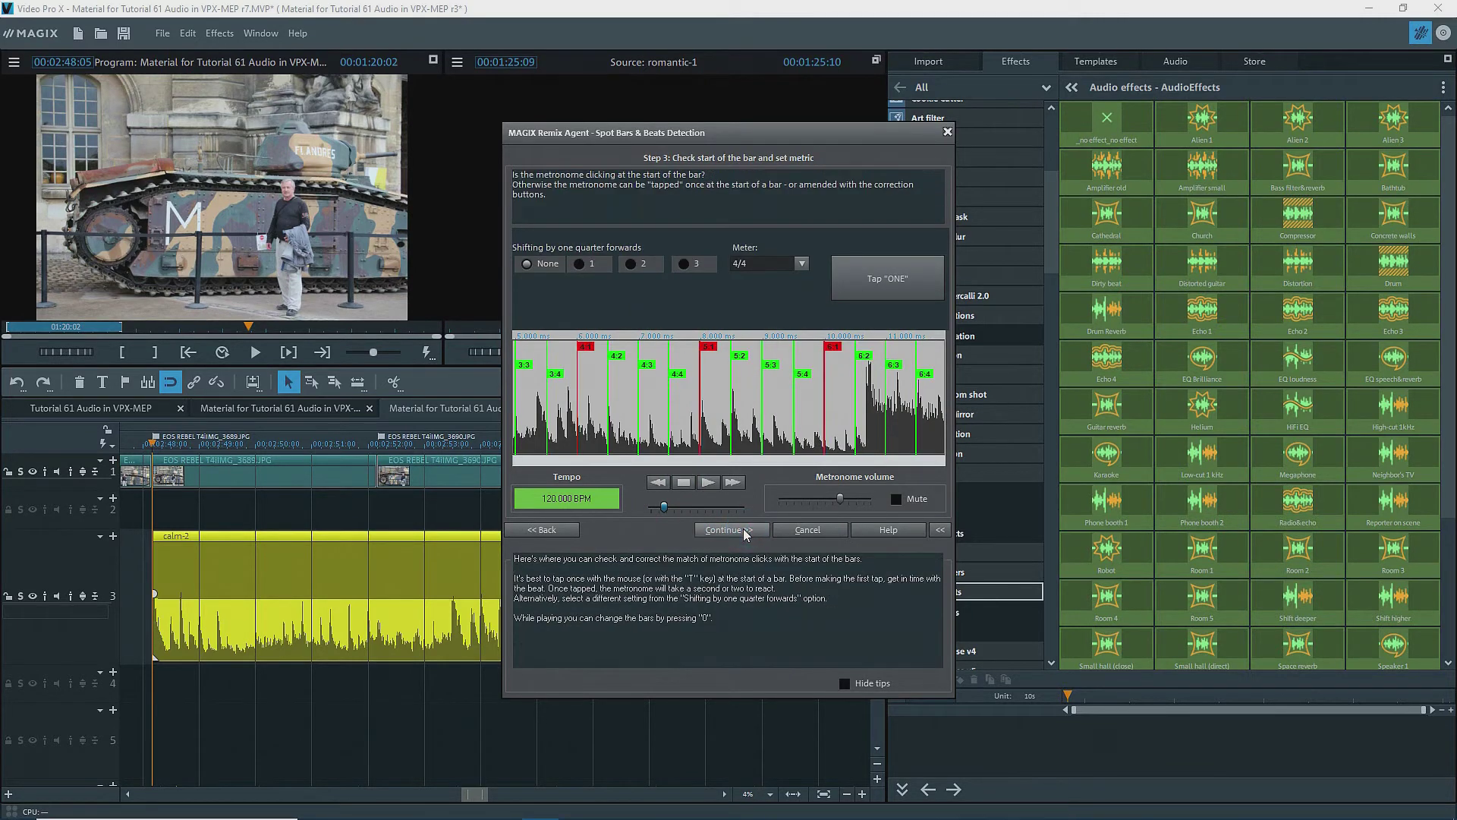
left_click(744, 530)
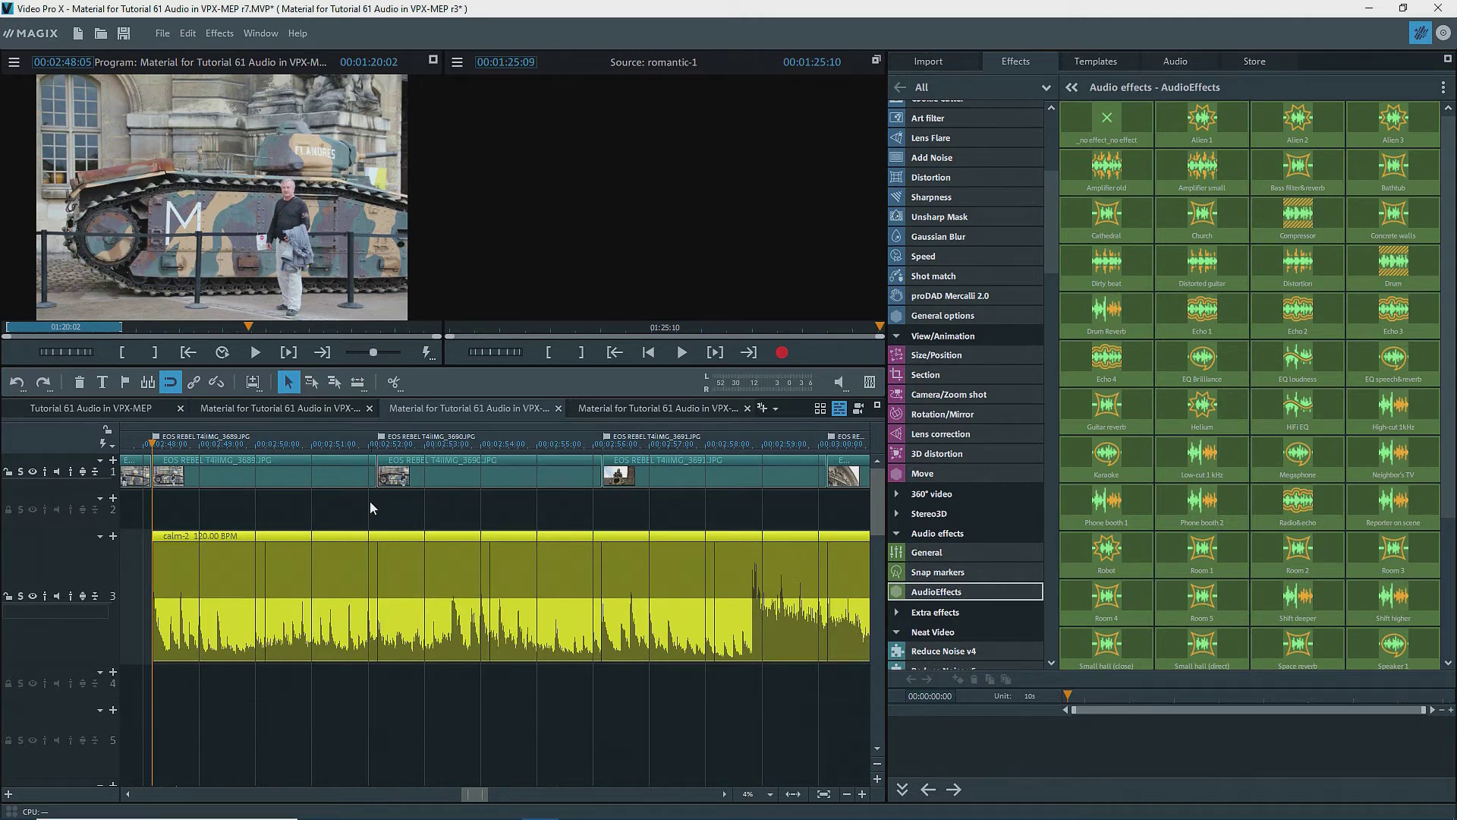
left_click(188, 33)
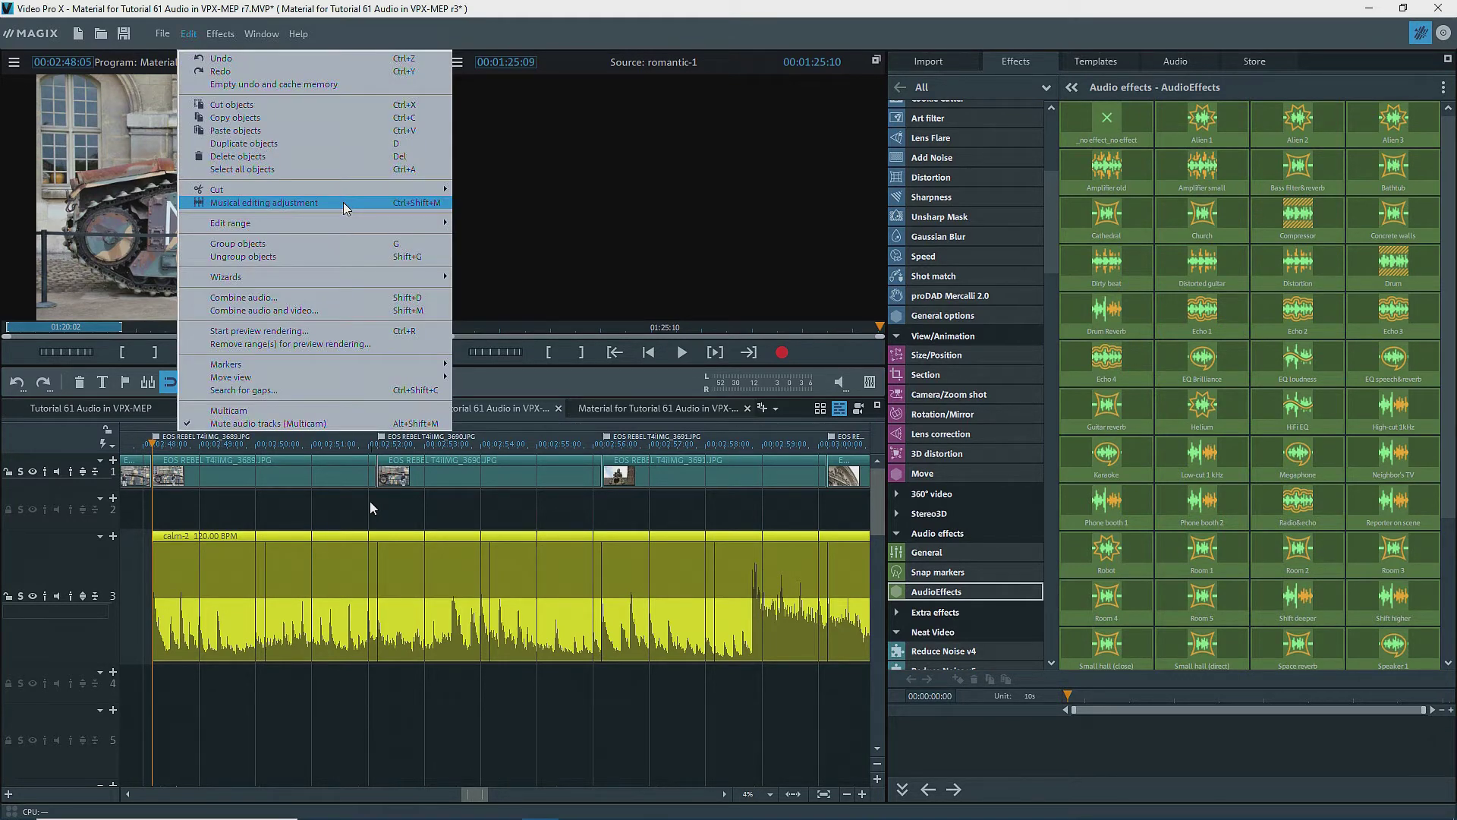
left_click(378, 444)
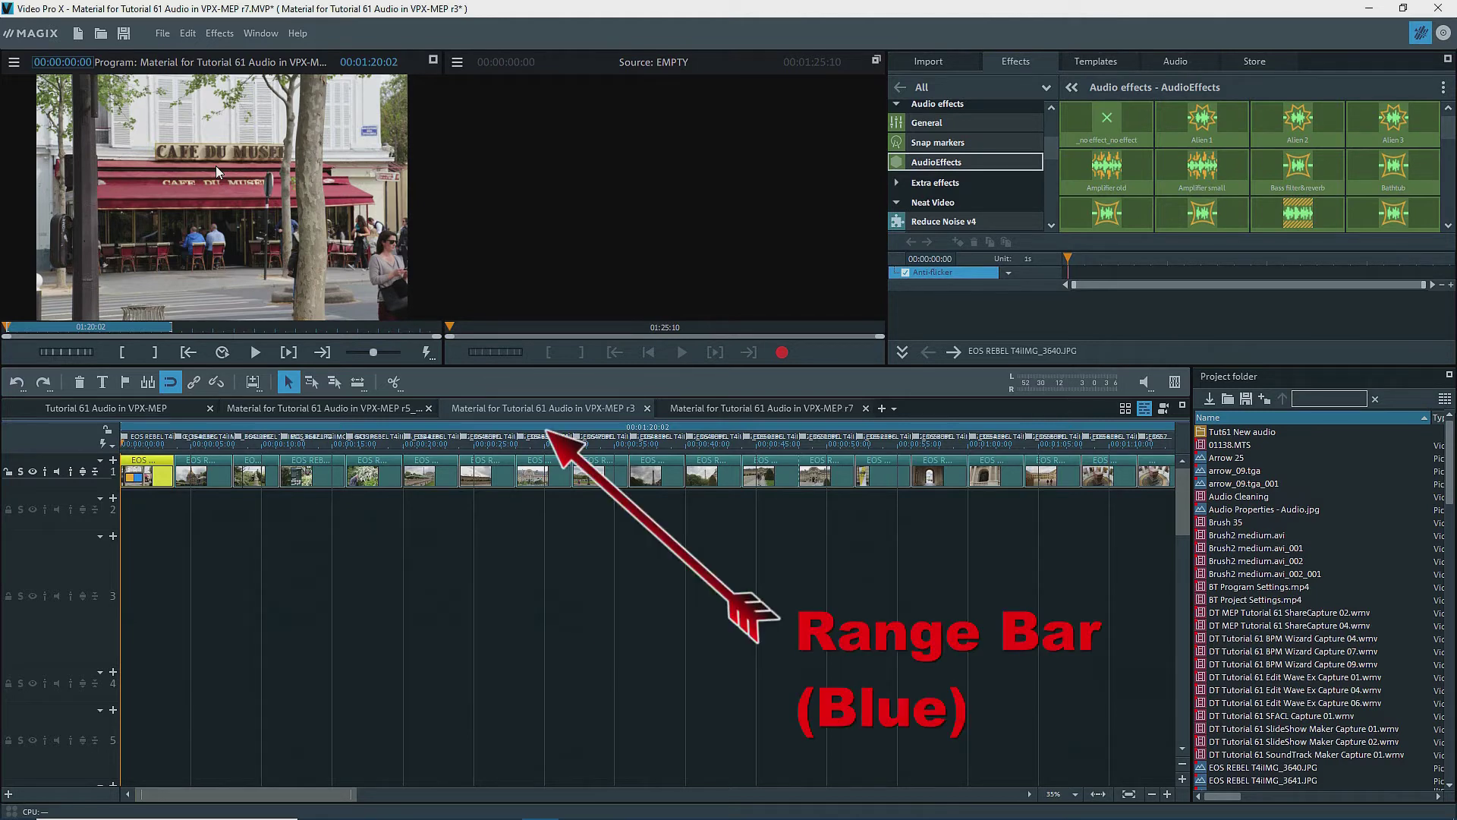
Start the Soundtrack Maker wizard and choose the Chillout II music style.
left_click(188, 32)
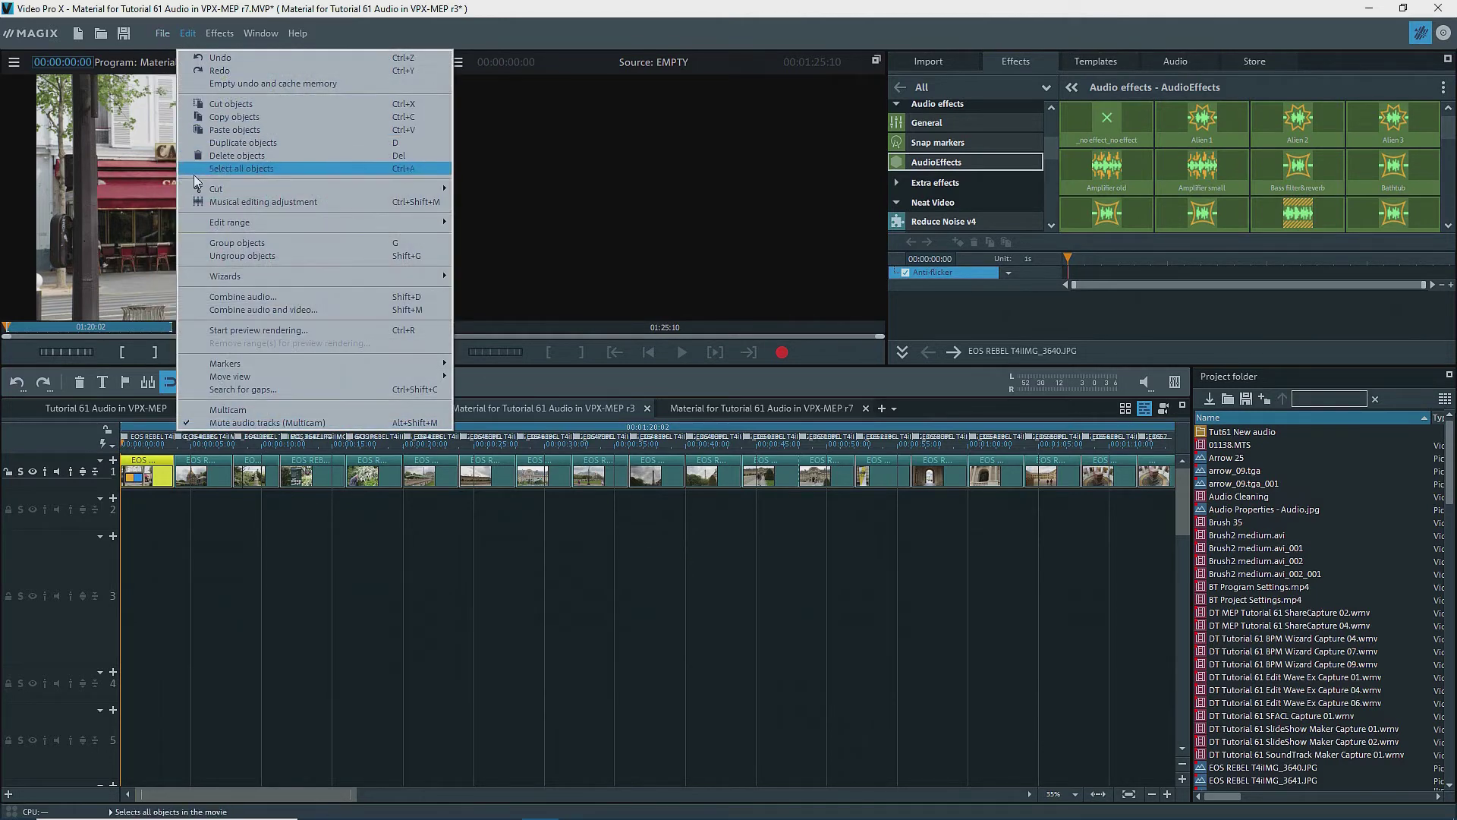
mouse_move(226, 284)
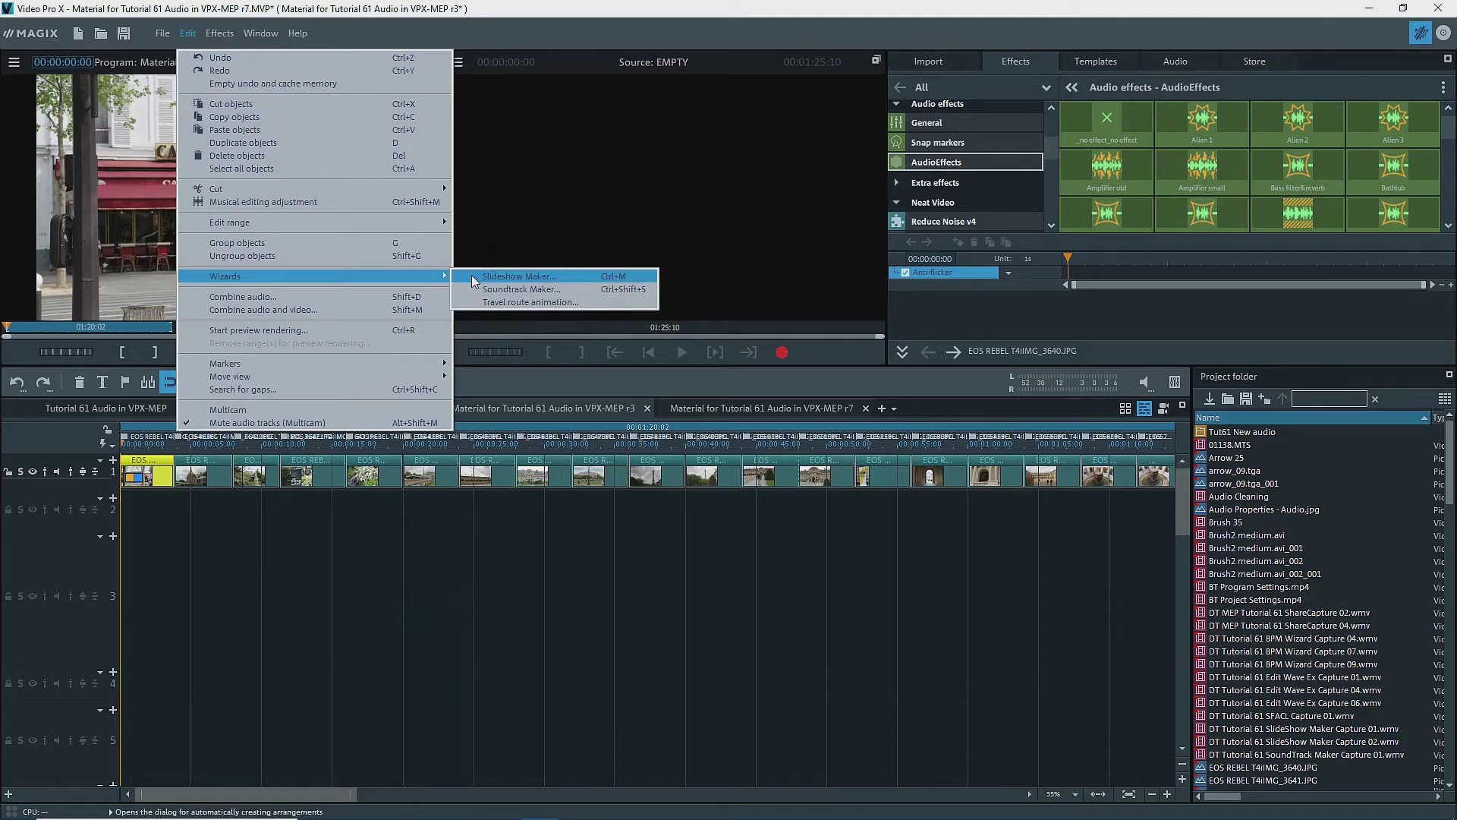
left_click(521, 289)
left_click(988, 207)
left_click(941, 229)
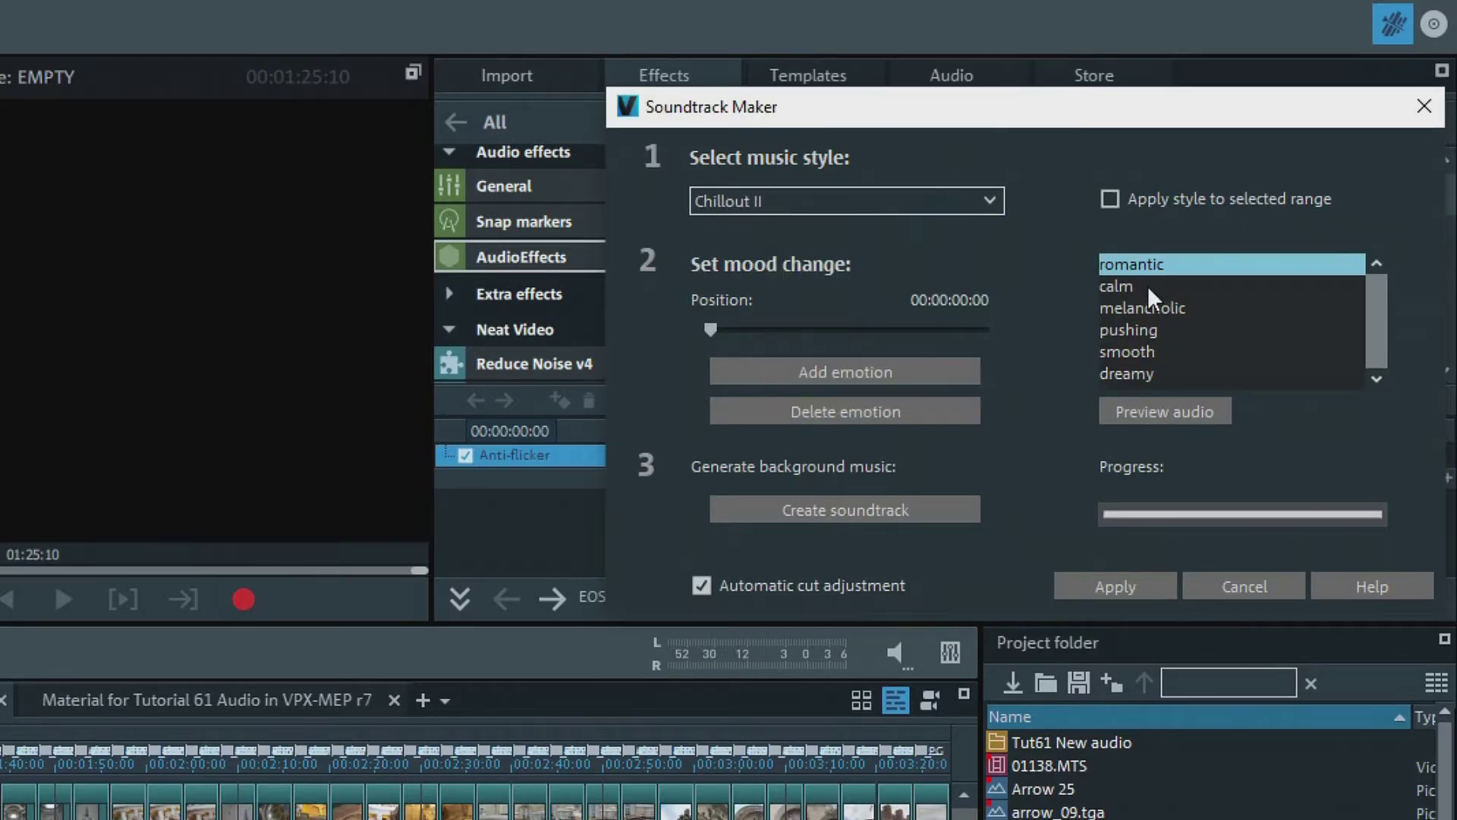
Add a melancholic mood, apply the soundtrack, and jump to 00:00:08:00.
left_click(1141, 306)
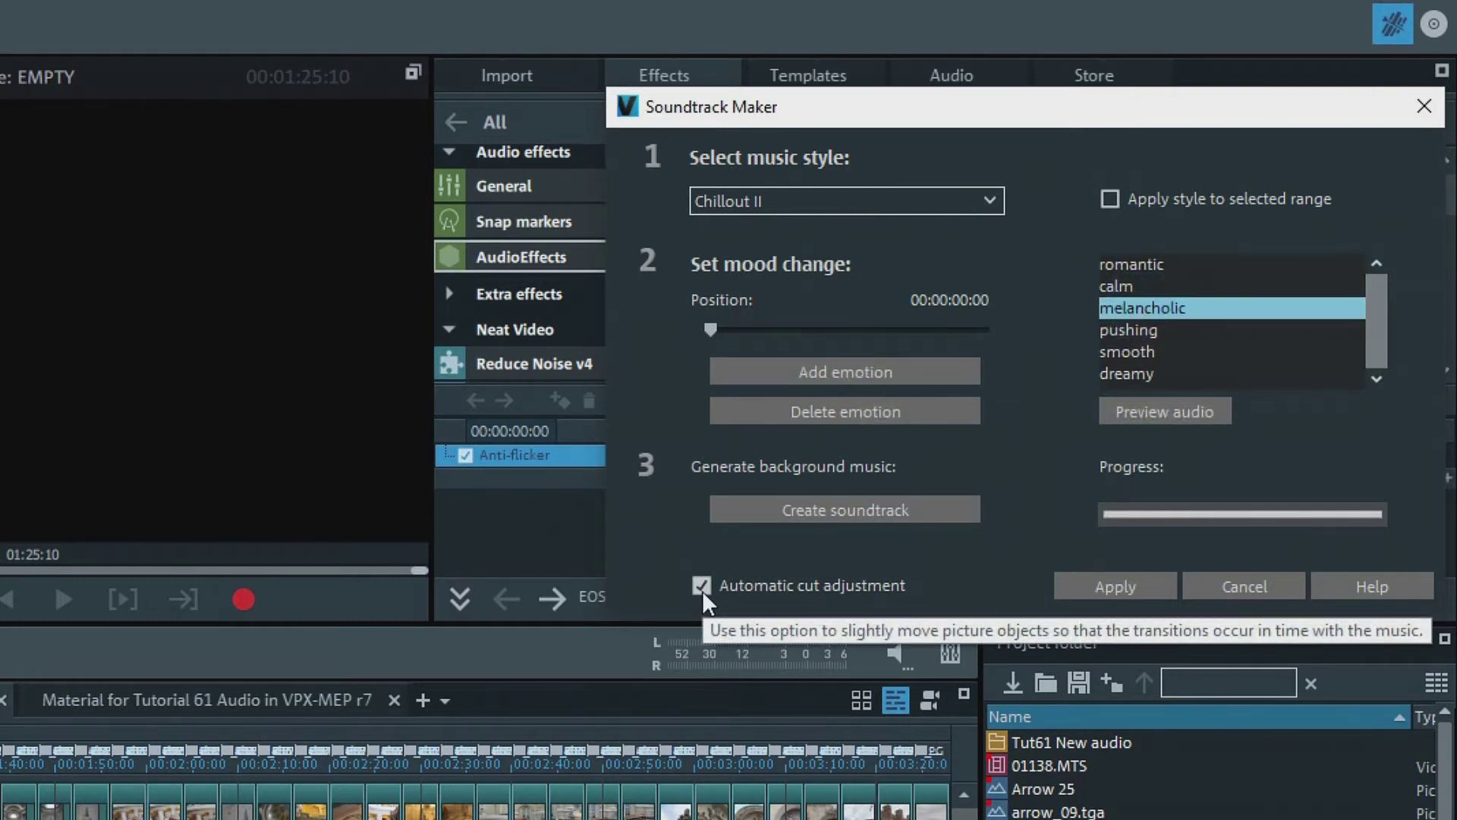
left_click(1115, 264)
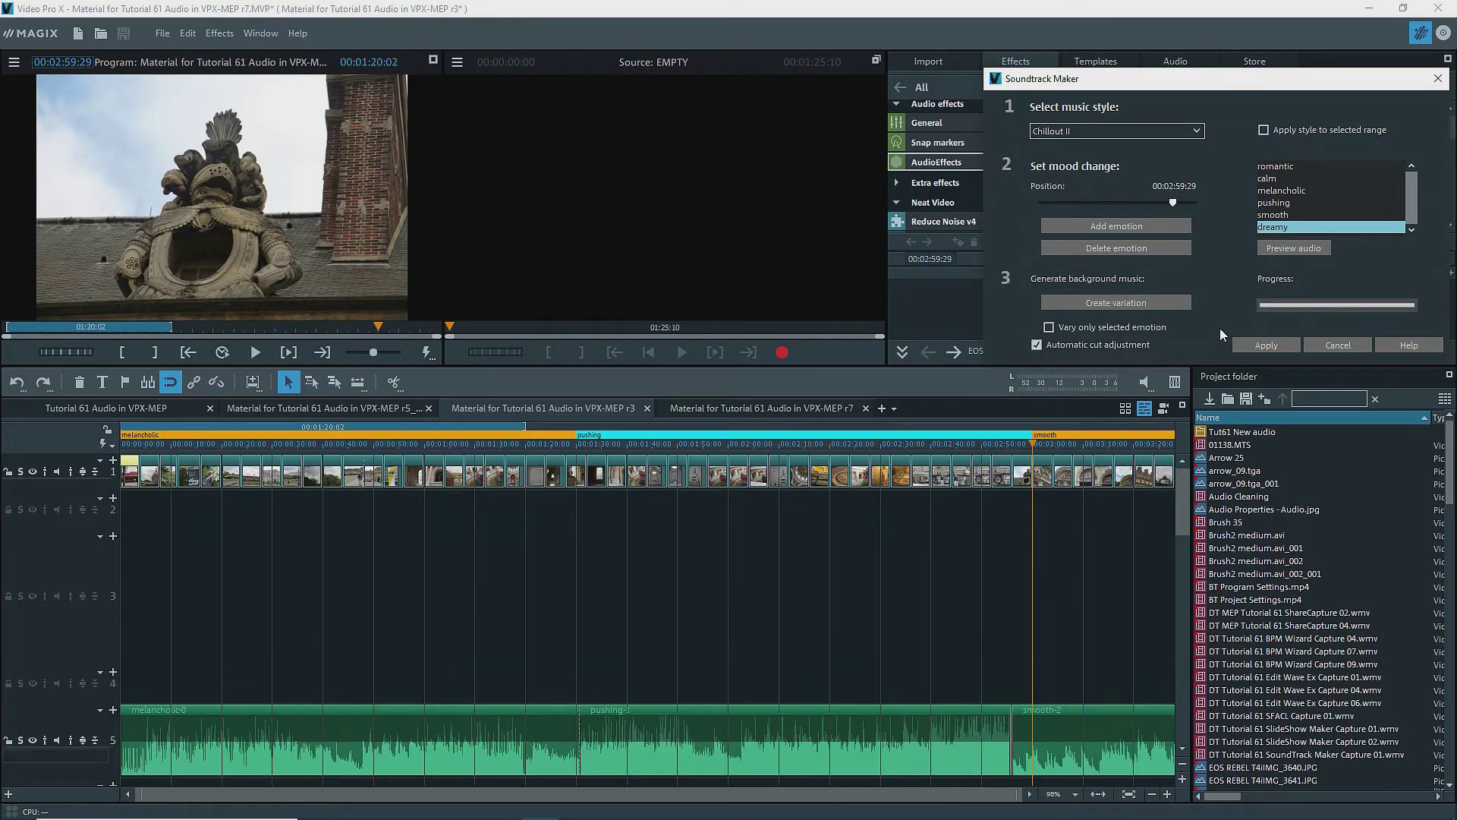
left_click(1249, 343)
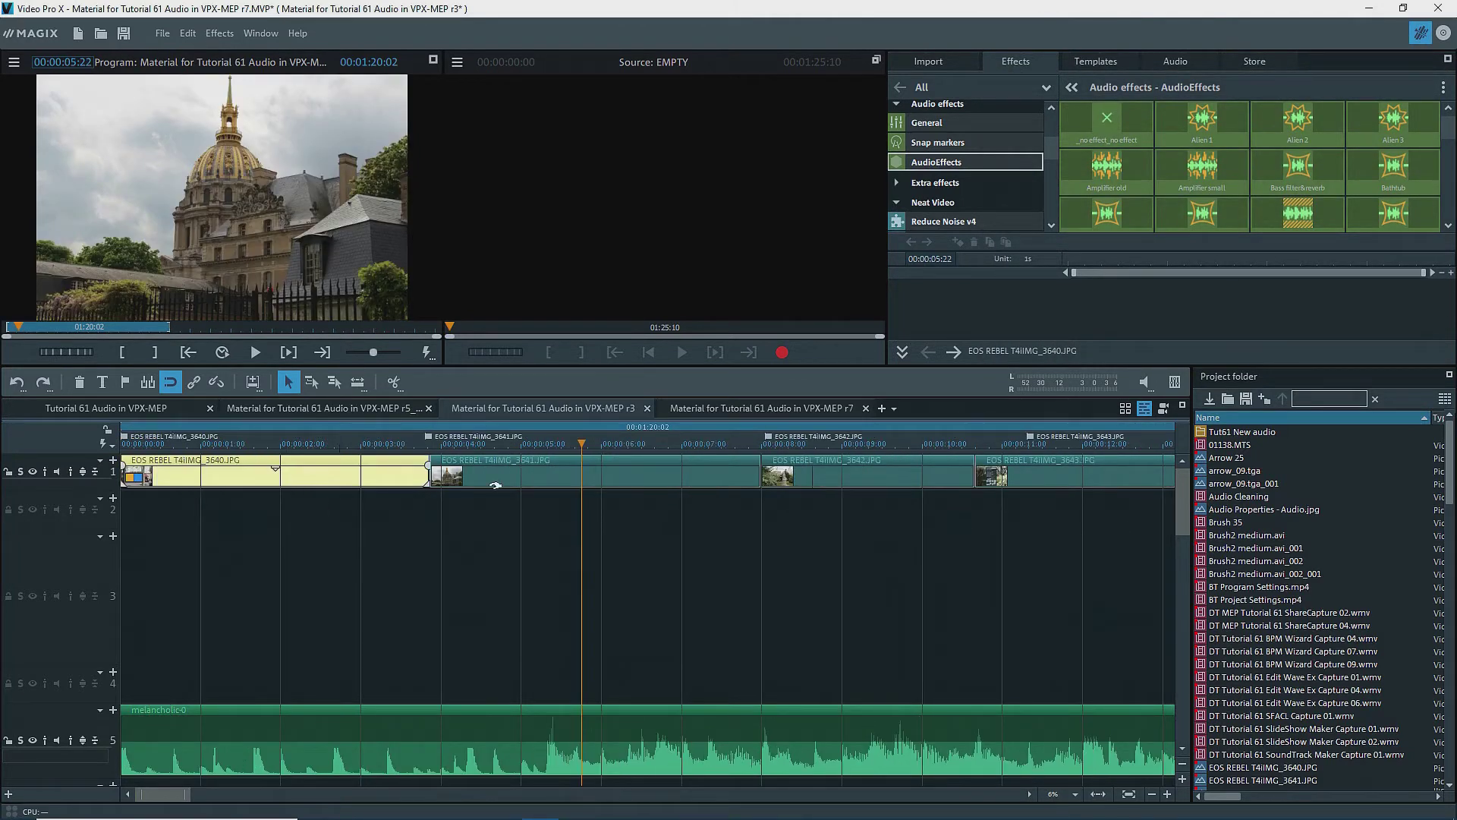
left_click(425, 446)
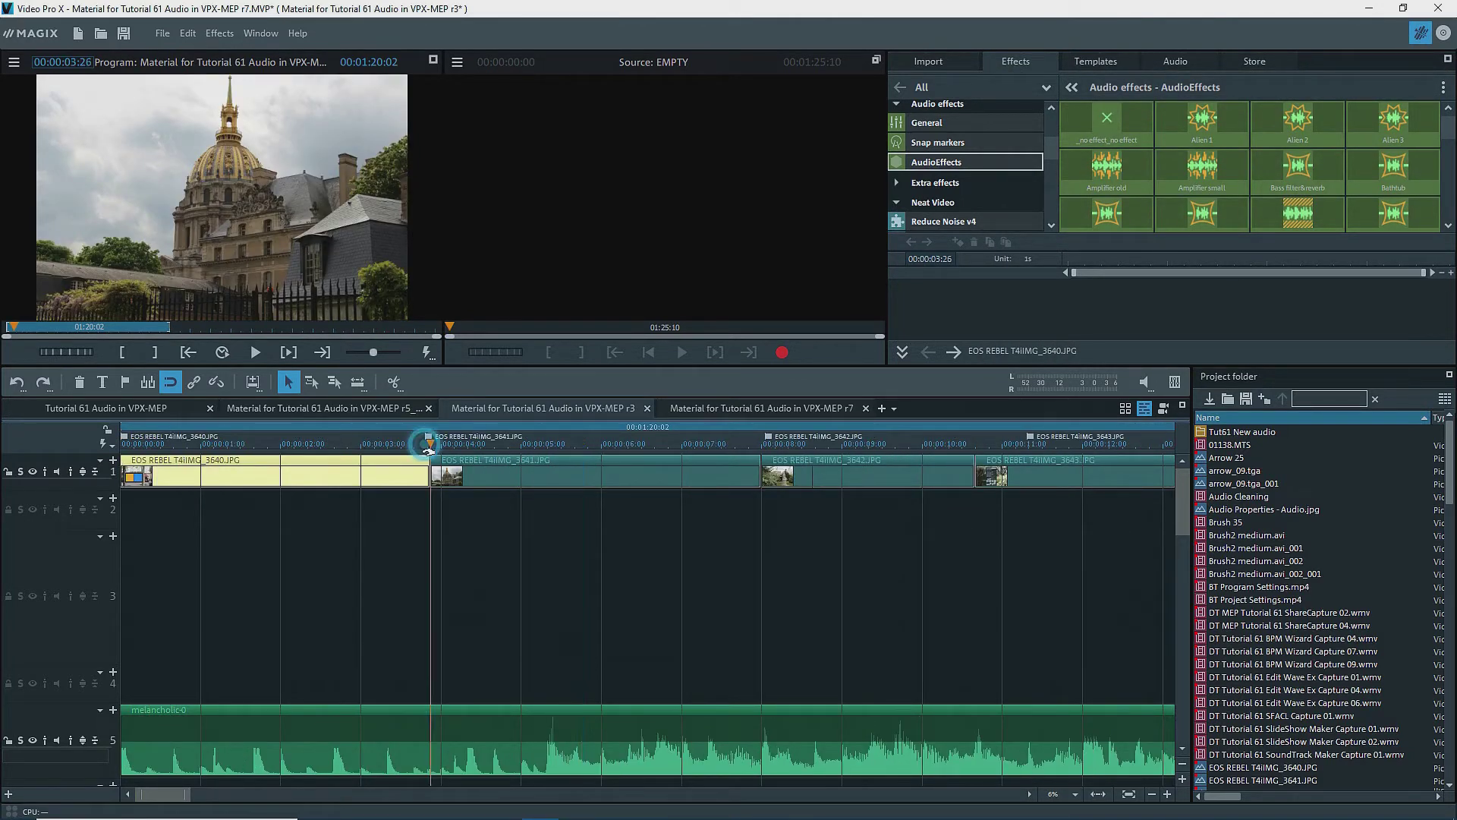
left_click(761, 443)
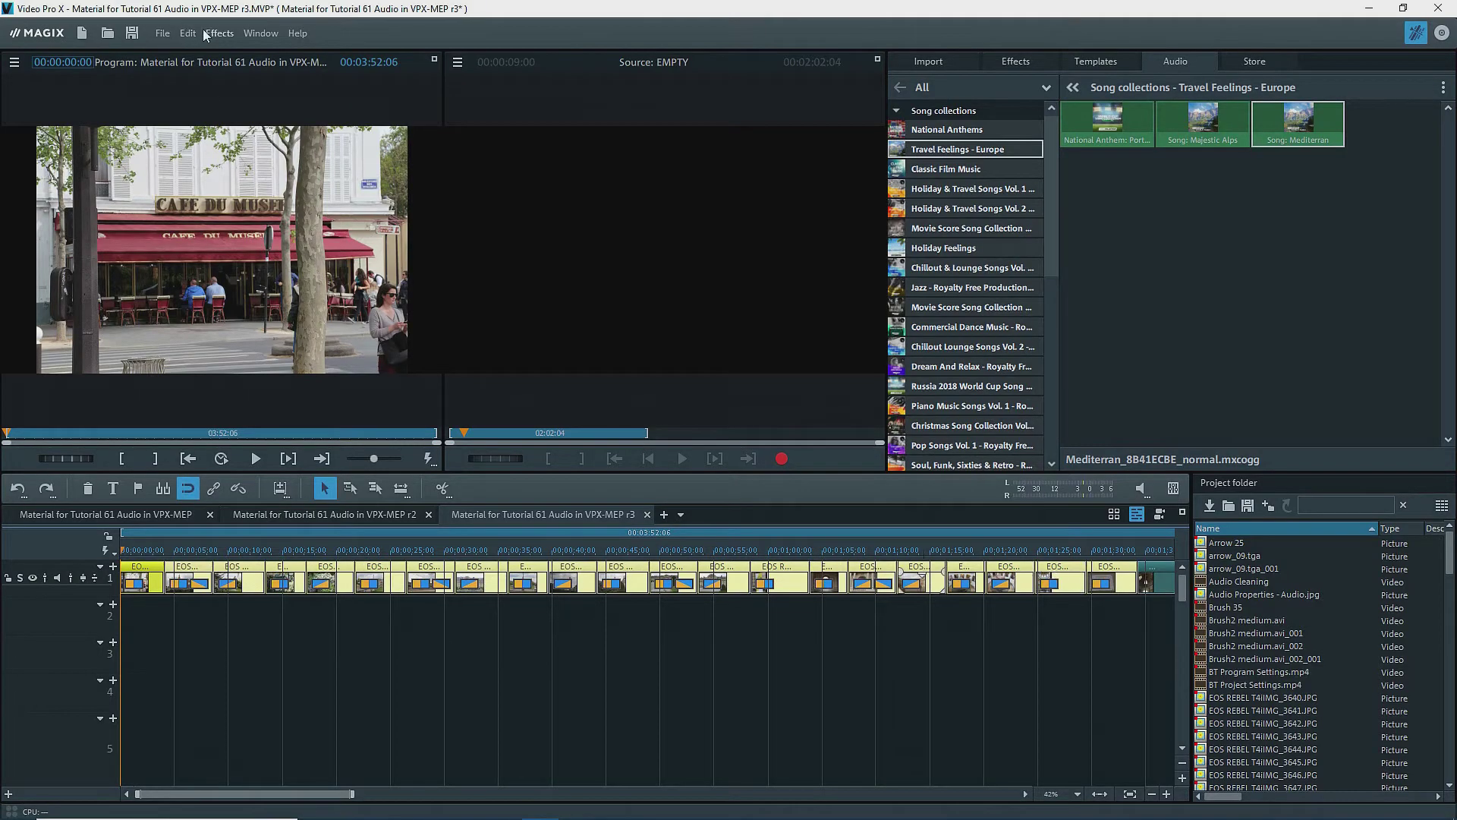
Build a Slideshow Maker movie with its background music list and apply it to the project.
left_click(195, 34)
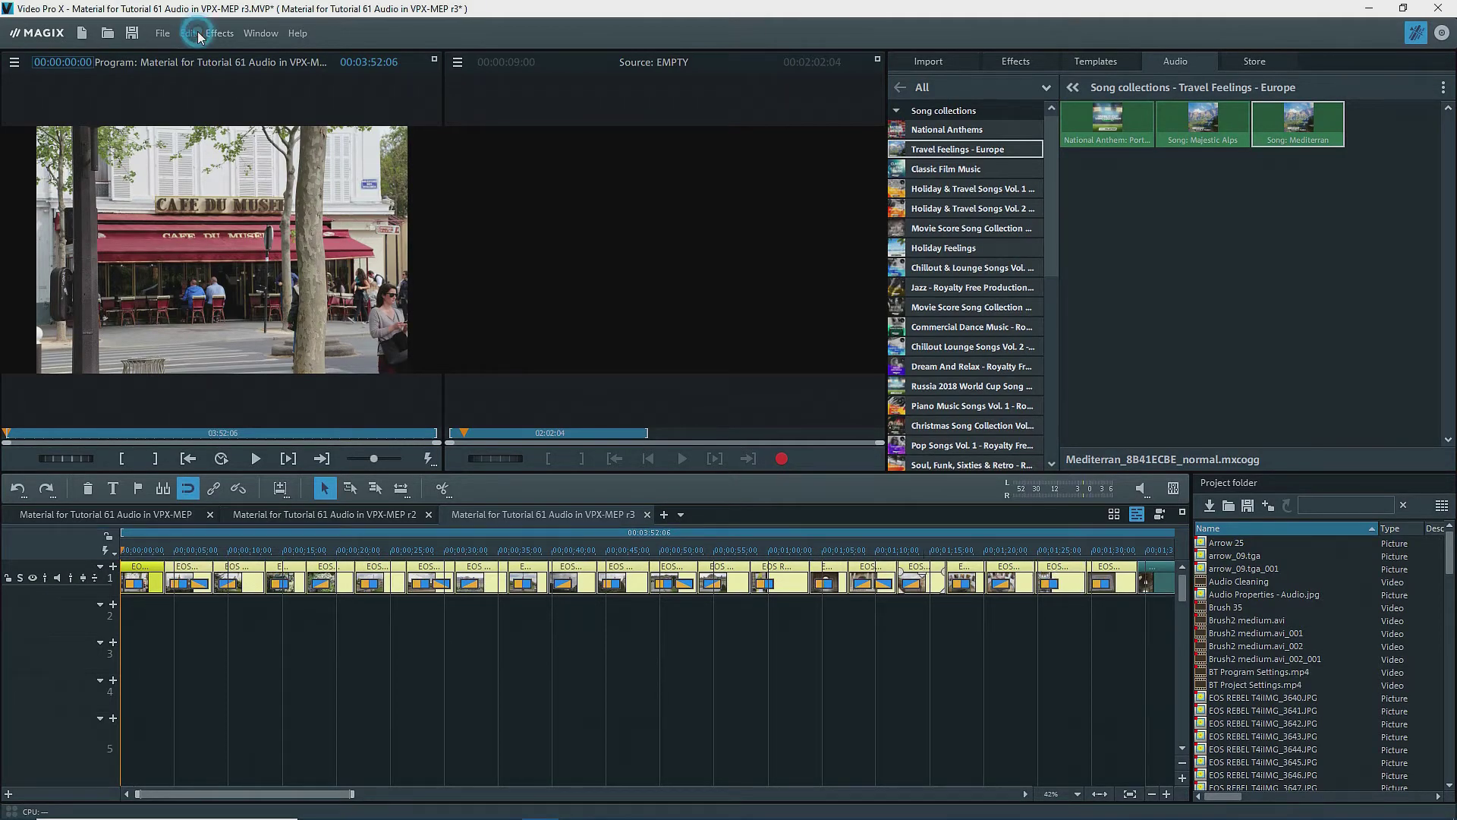
mouse_move(235, 277)
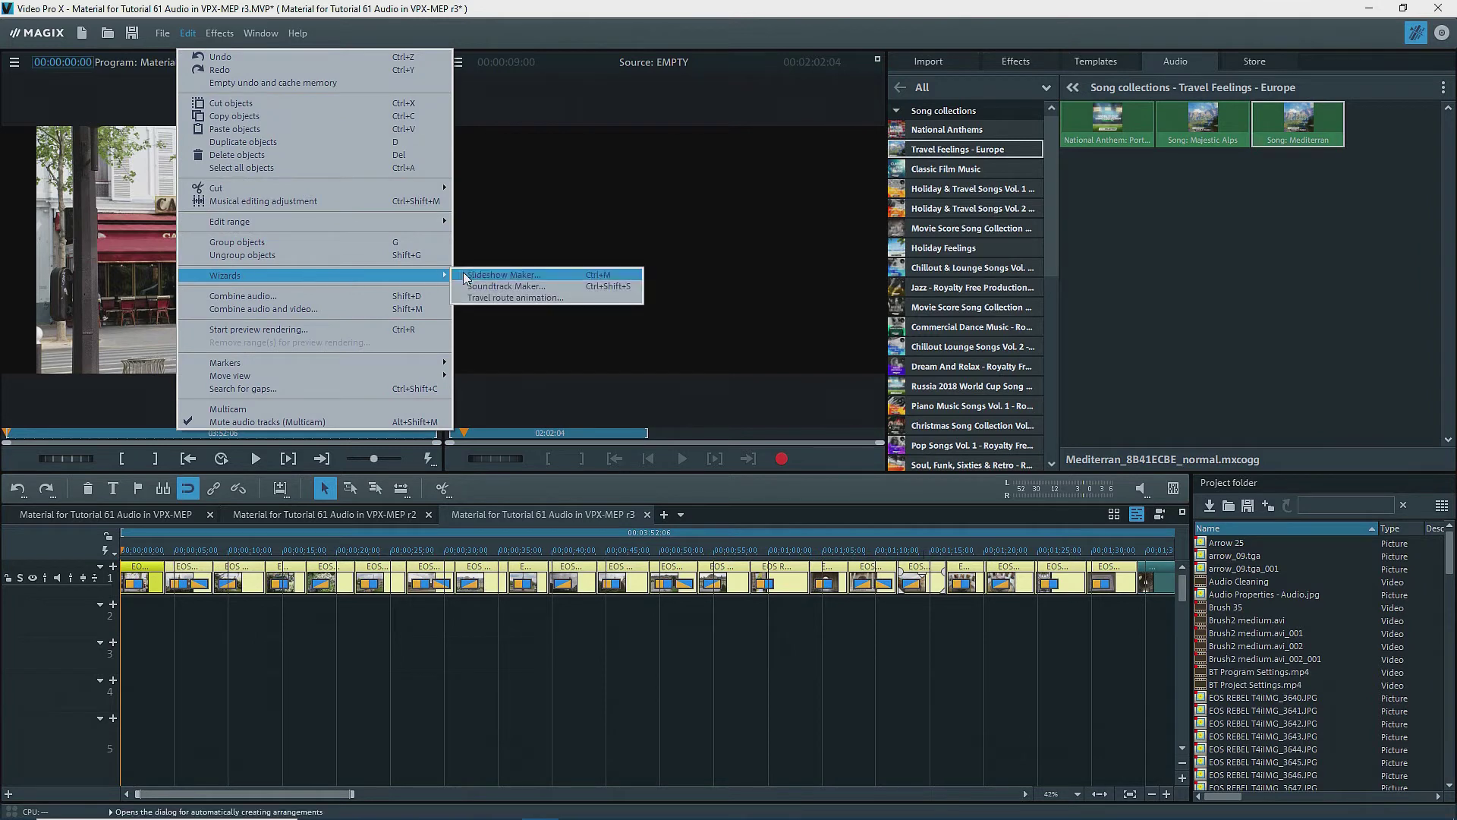
left_click(486, 274)
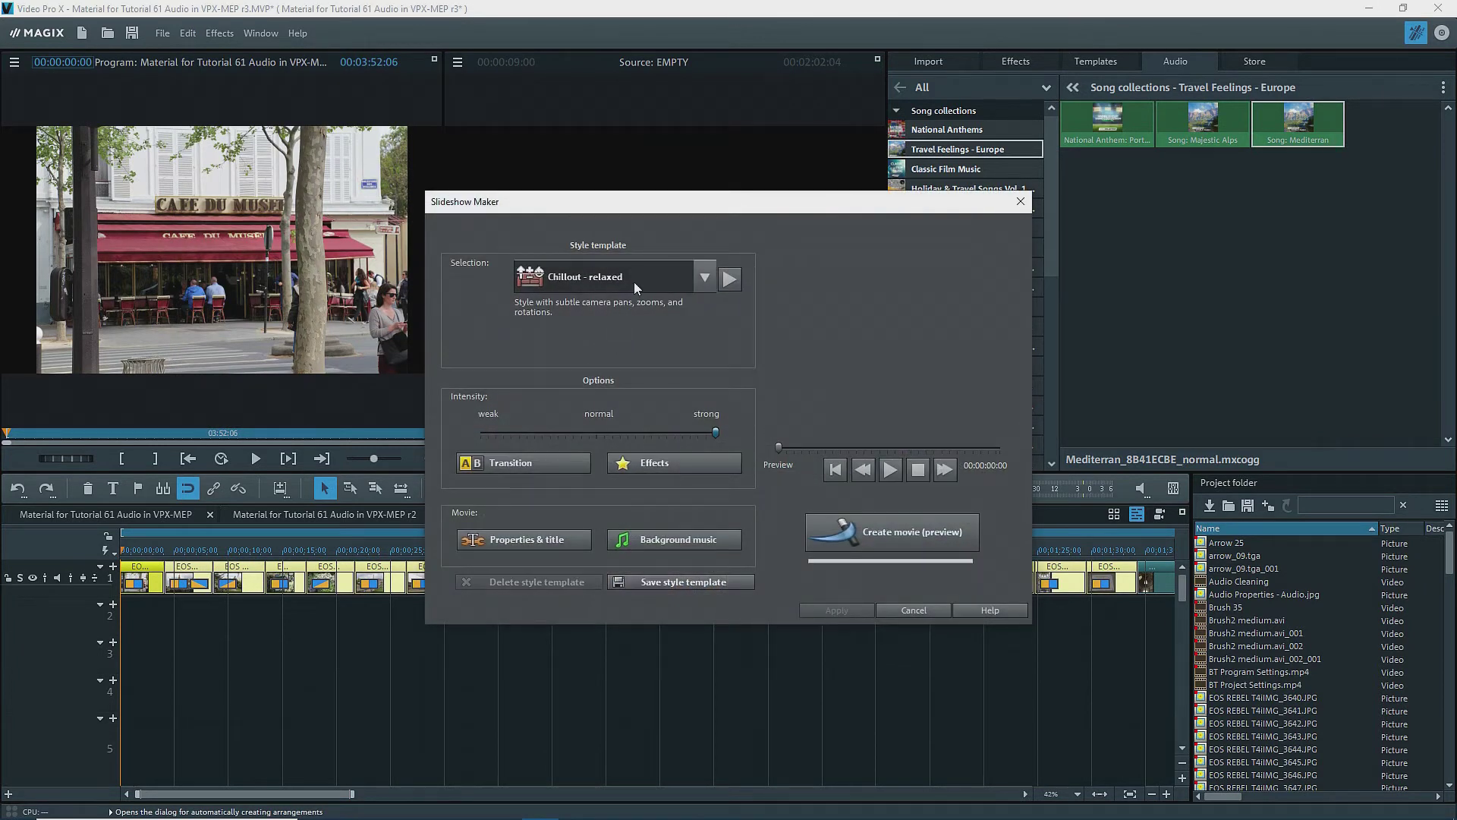
left_click(642, 282)
left_click(644, 284)
left_click(645, 539)
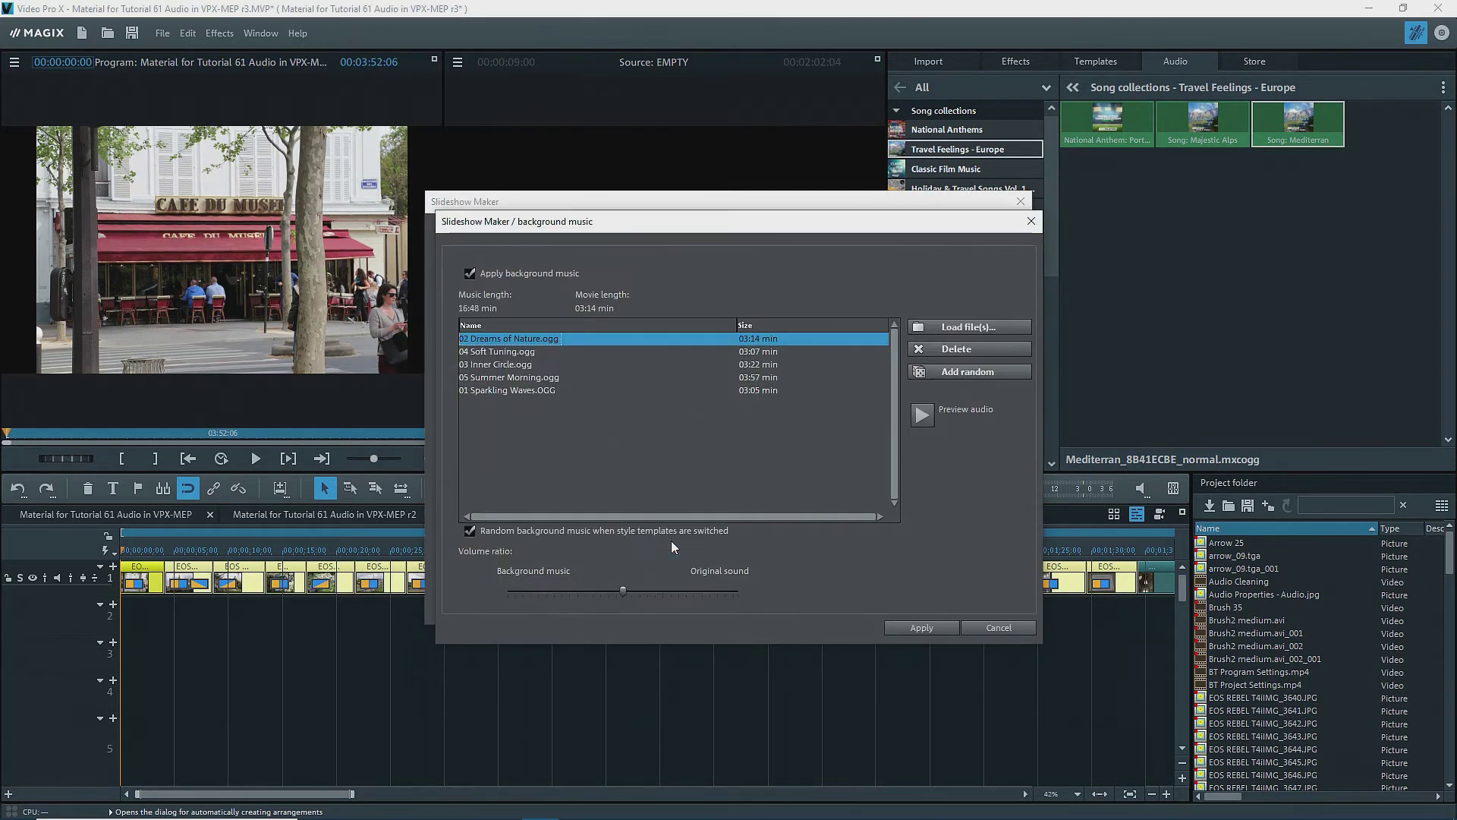
left_click(910, 628)
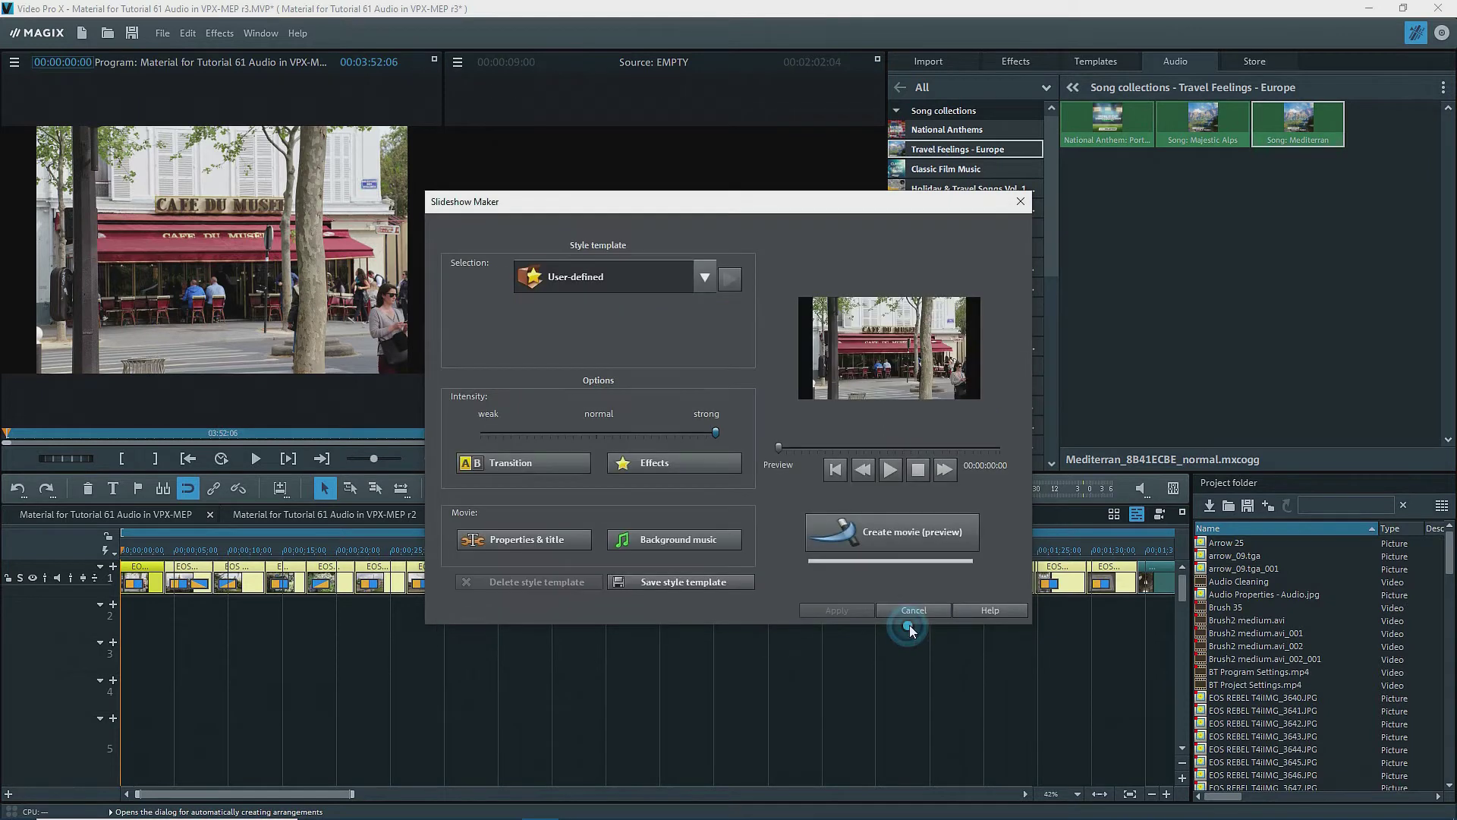
left_click(884, 535)
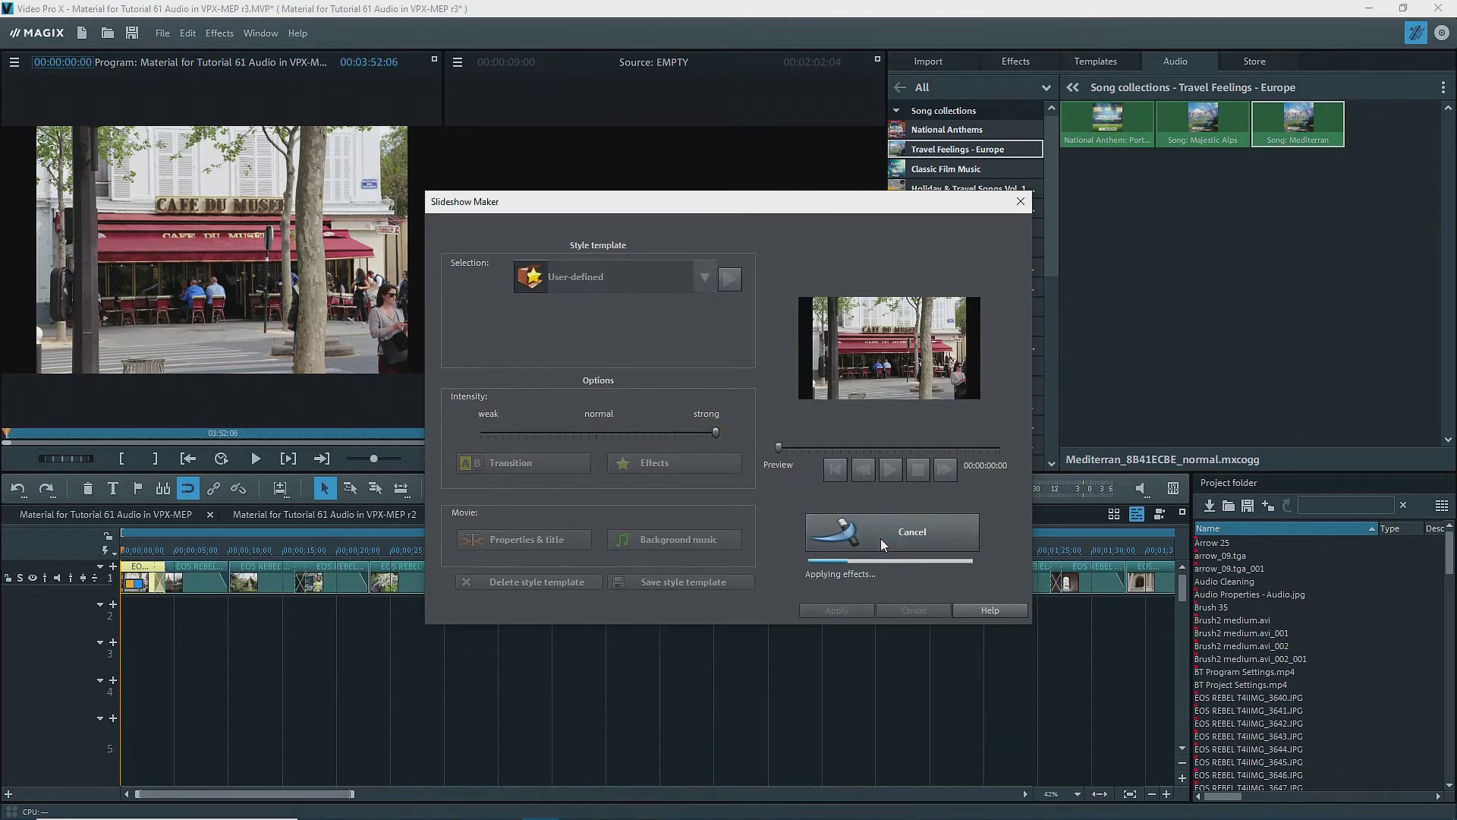
left_click(842, 611)
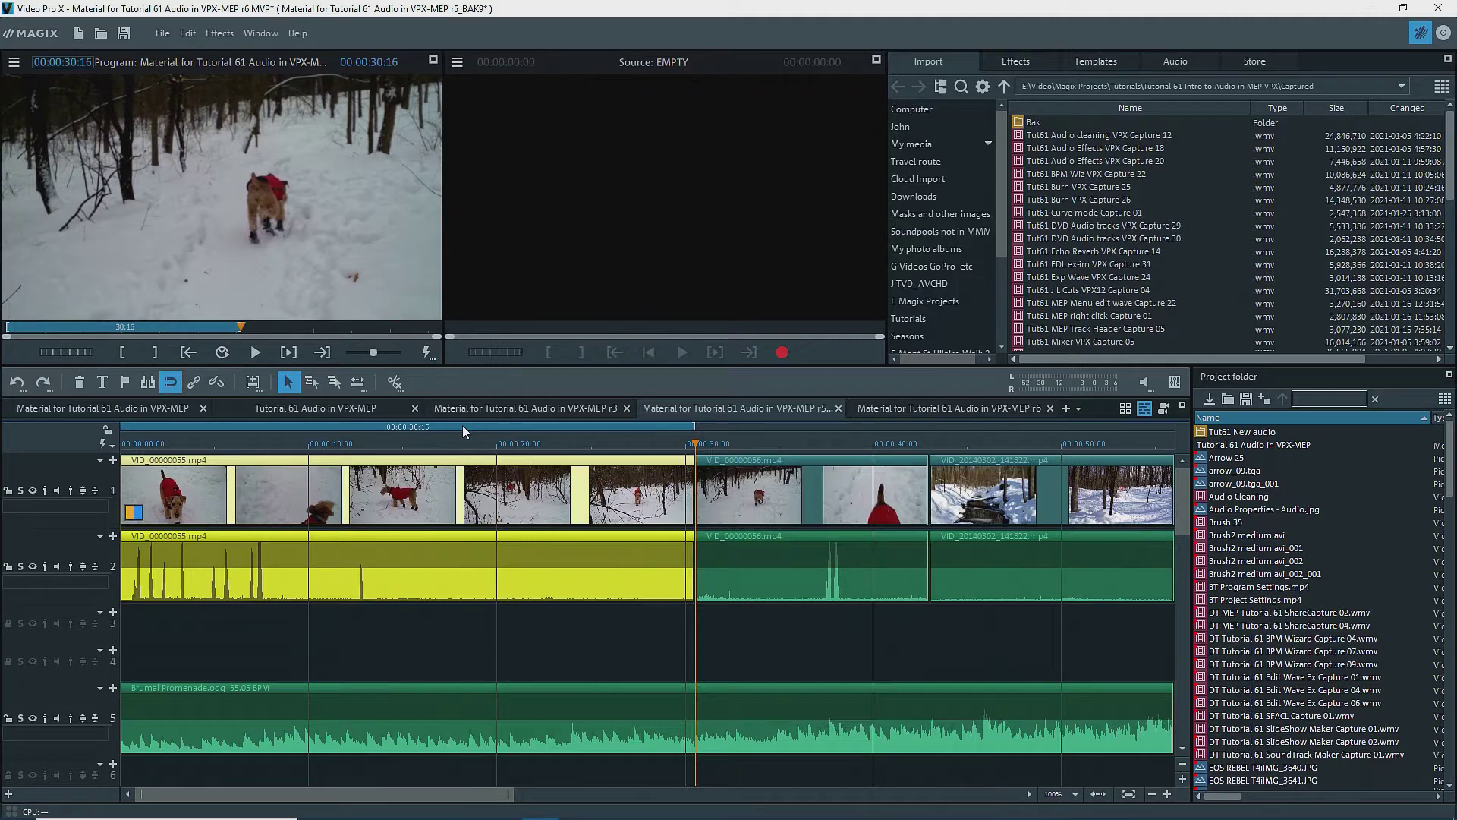
Send the video's audio clip to the external audio editor and solo track 2.
right_click(463, 429)
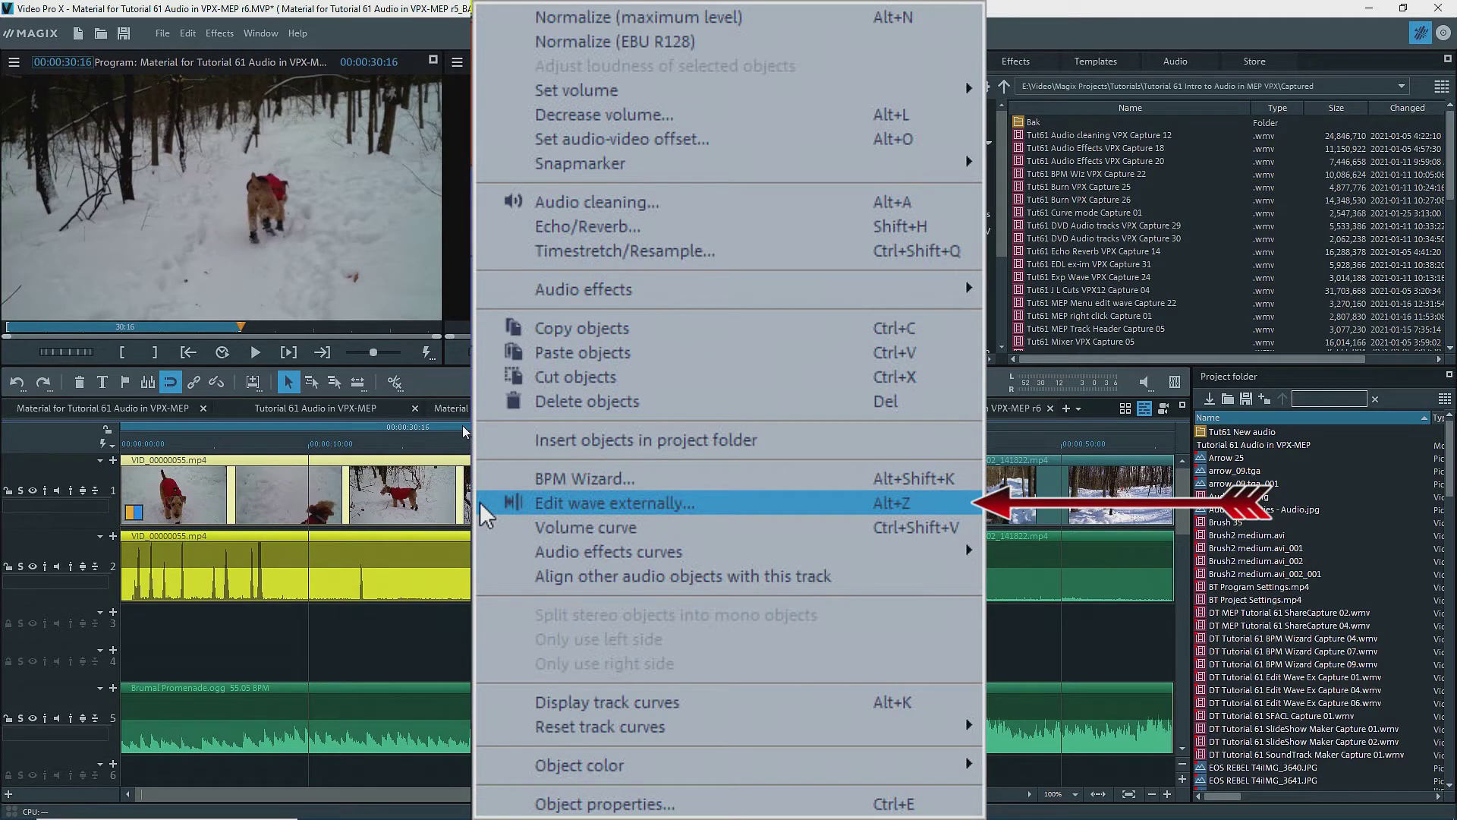
left_click(482, 503)
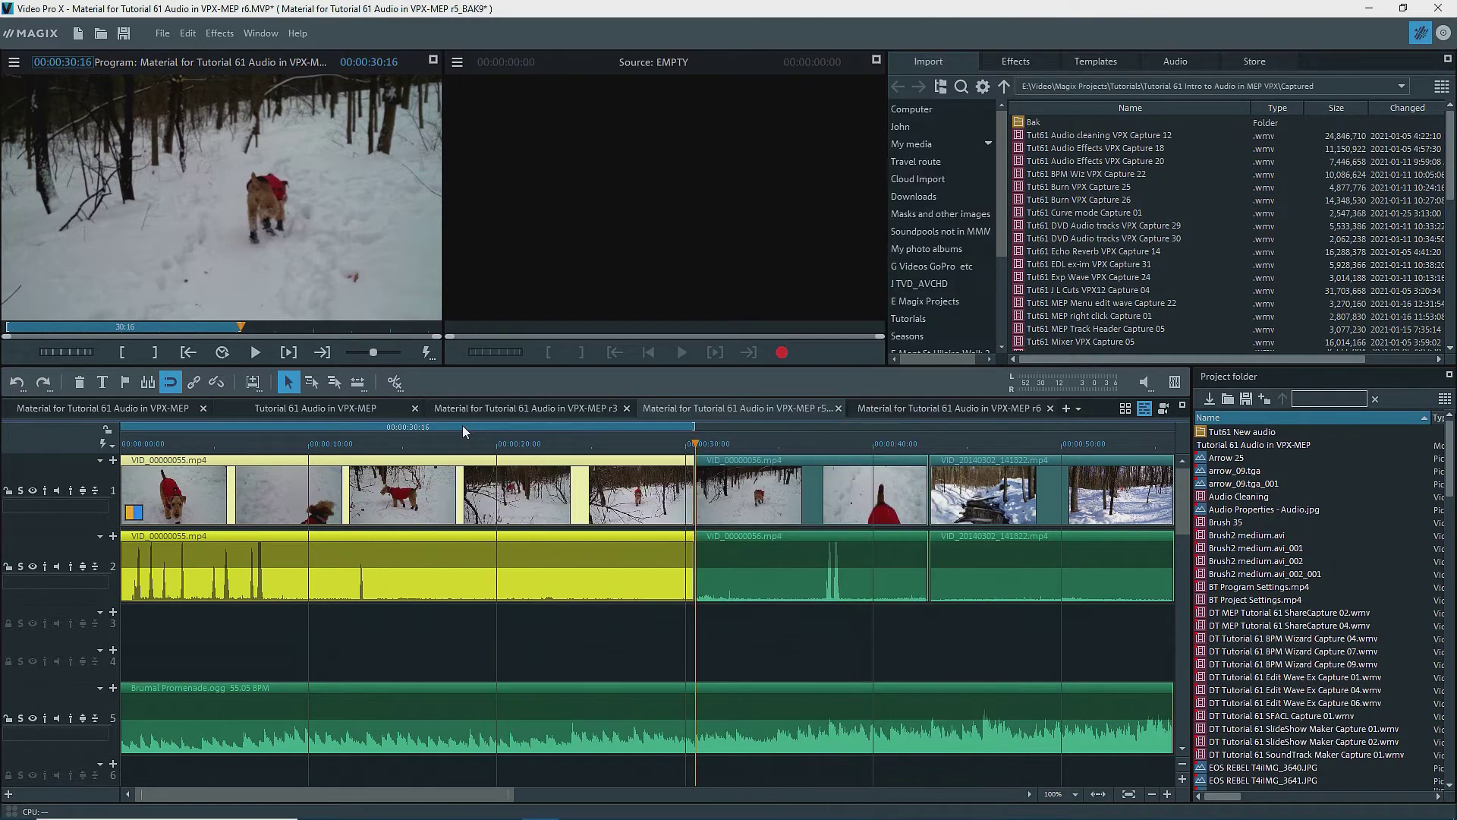
left_click(21, 566)
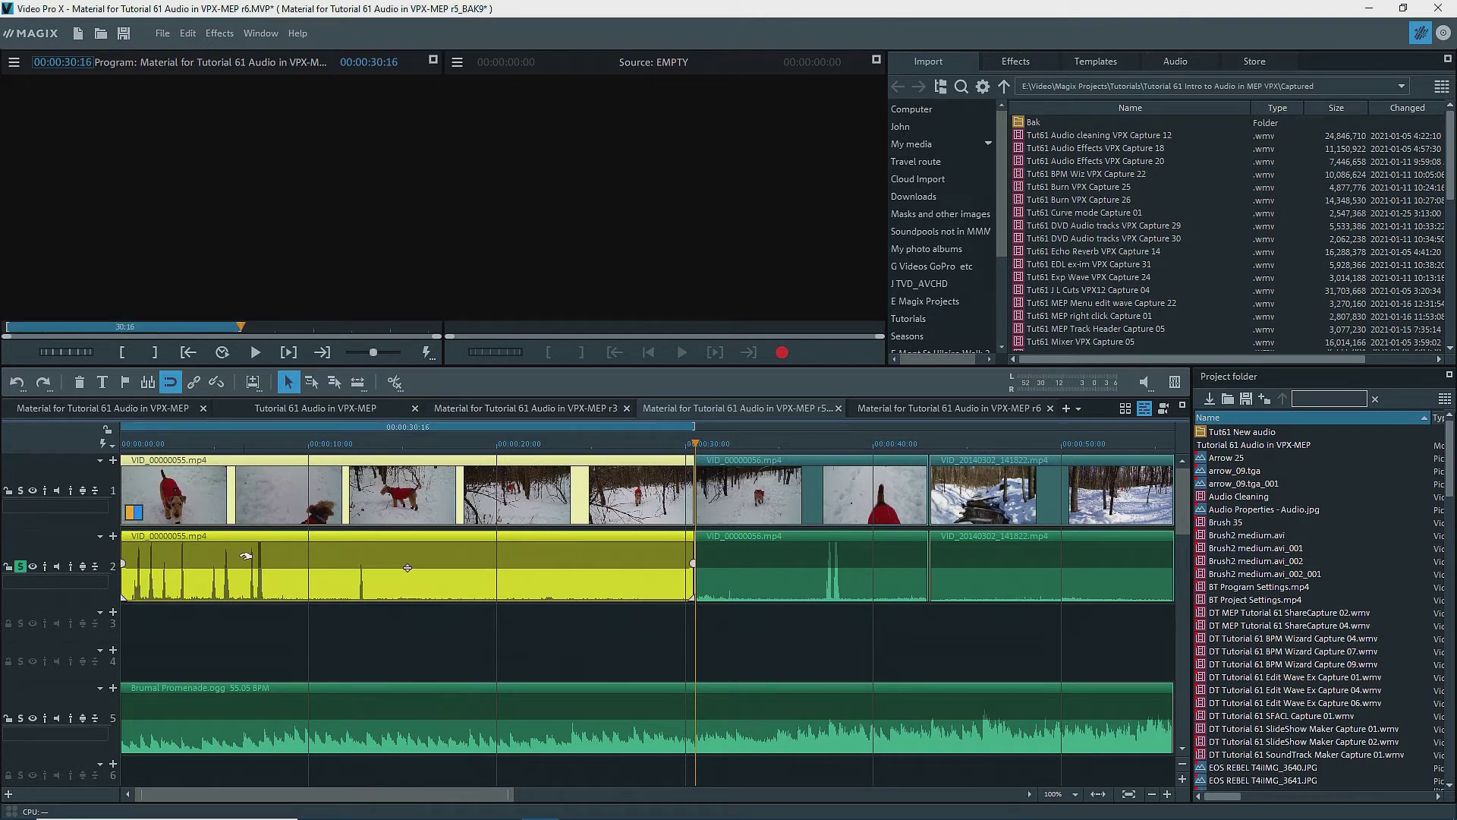
Mix down the marked range onto track 3 and edit the mixdown externally.
key("shift+d")
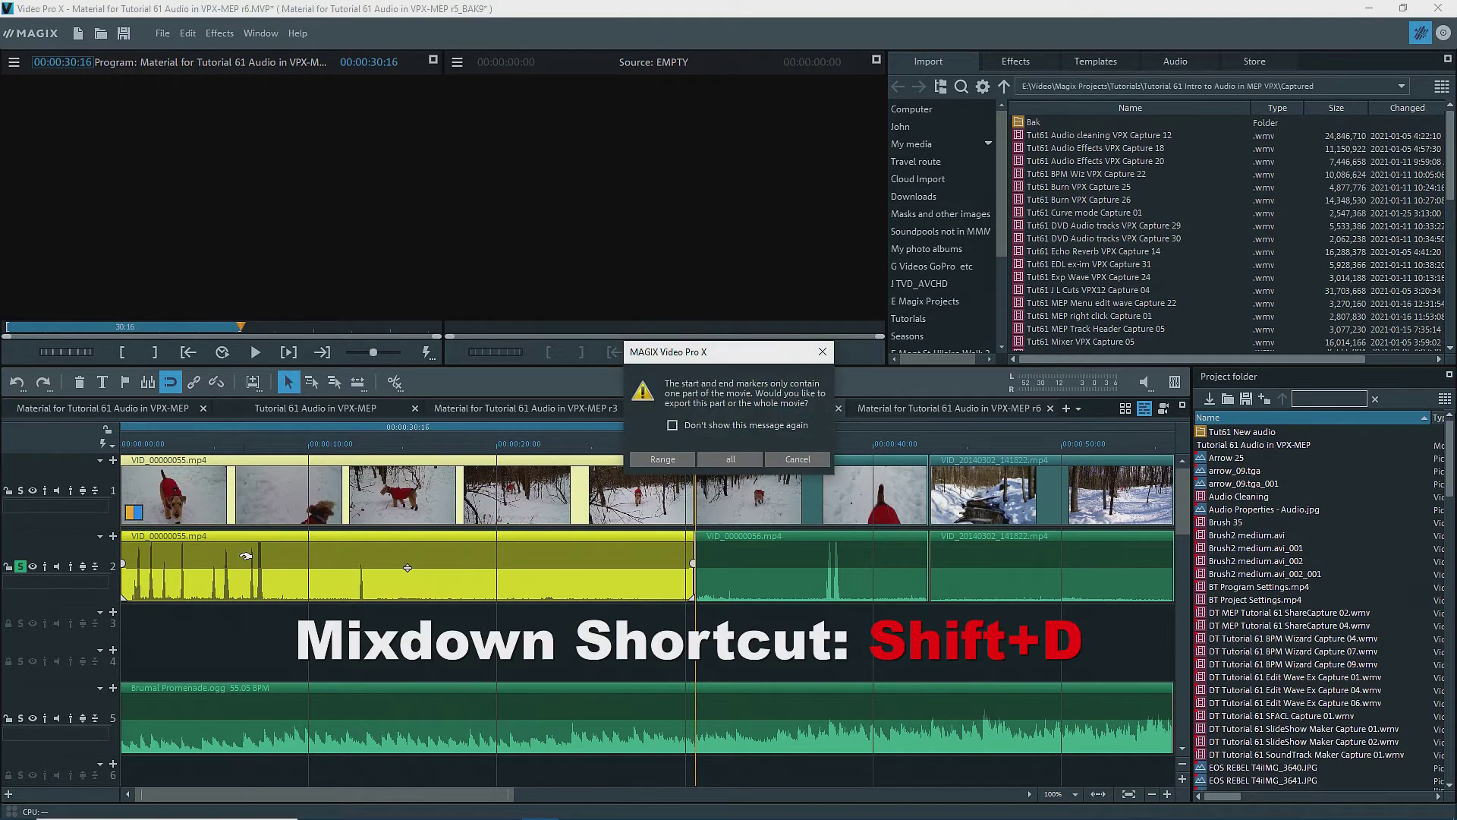
left_click(662, 459)
key("Return")
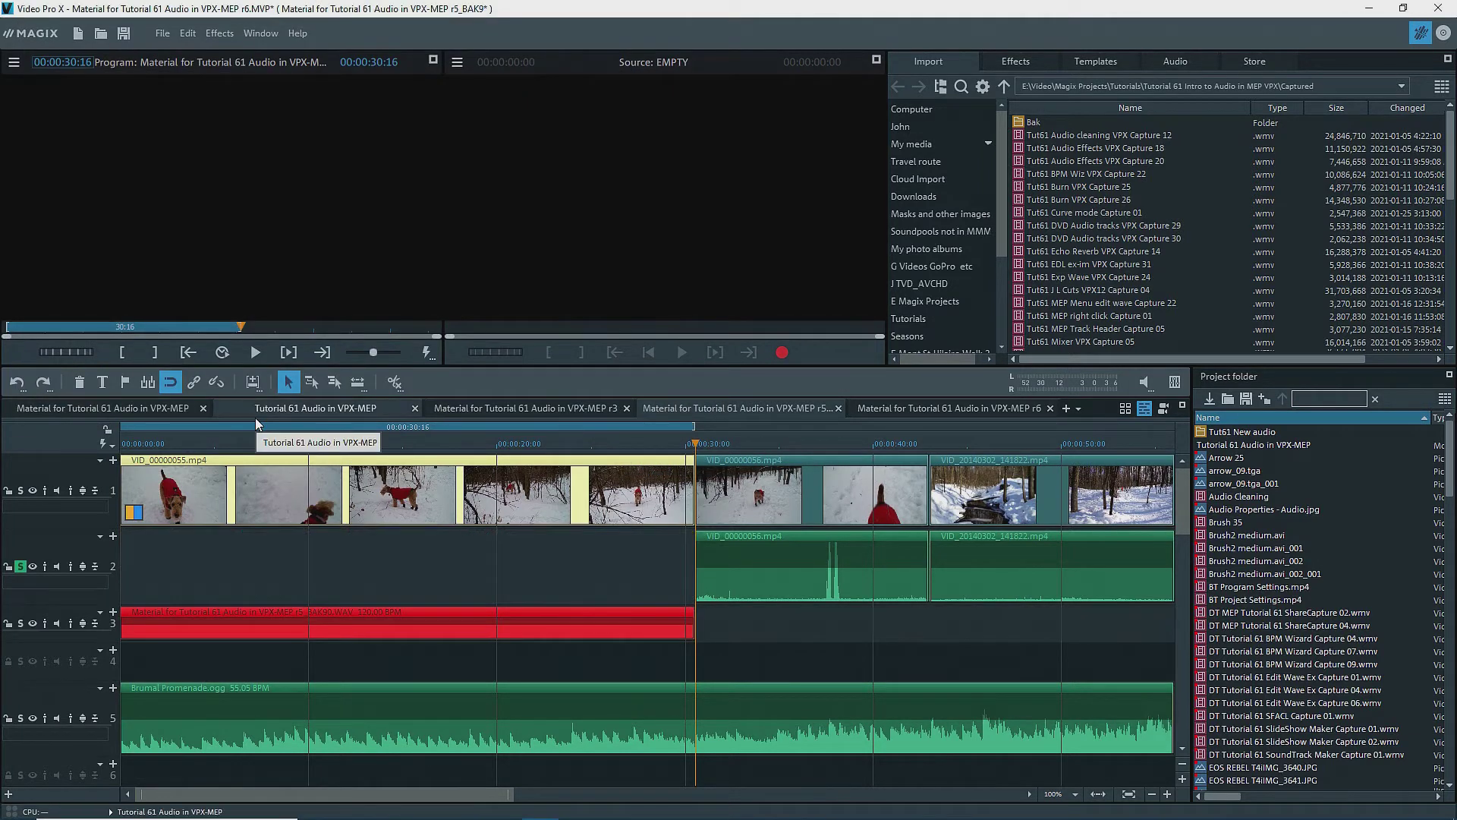
right_click(330, 619)
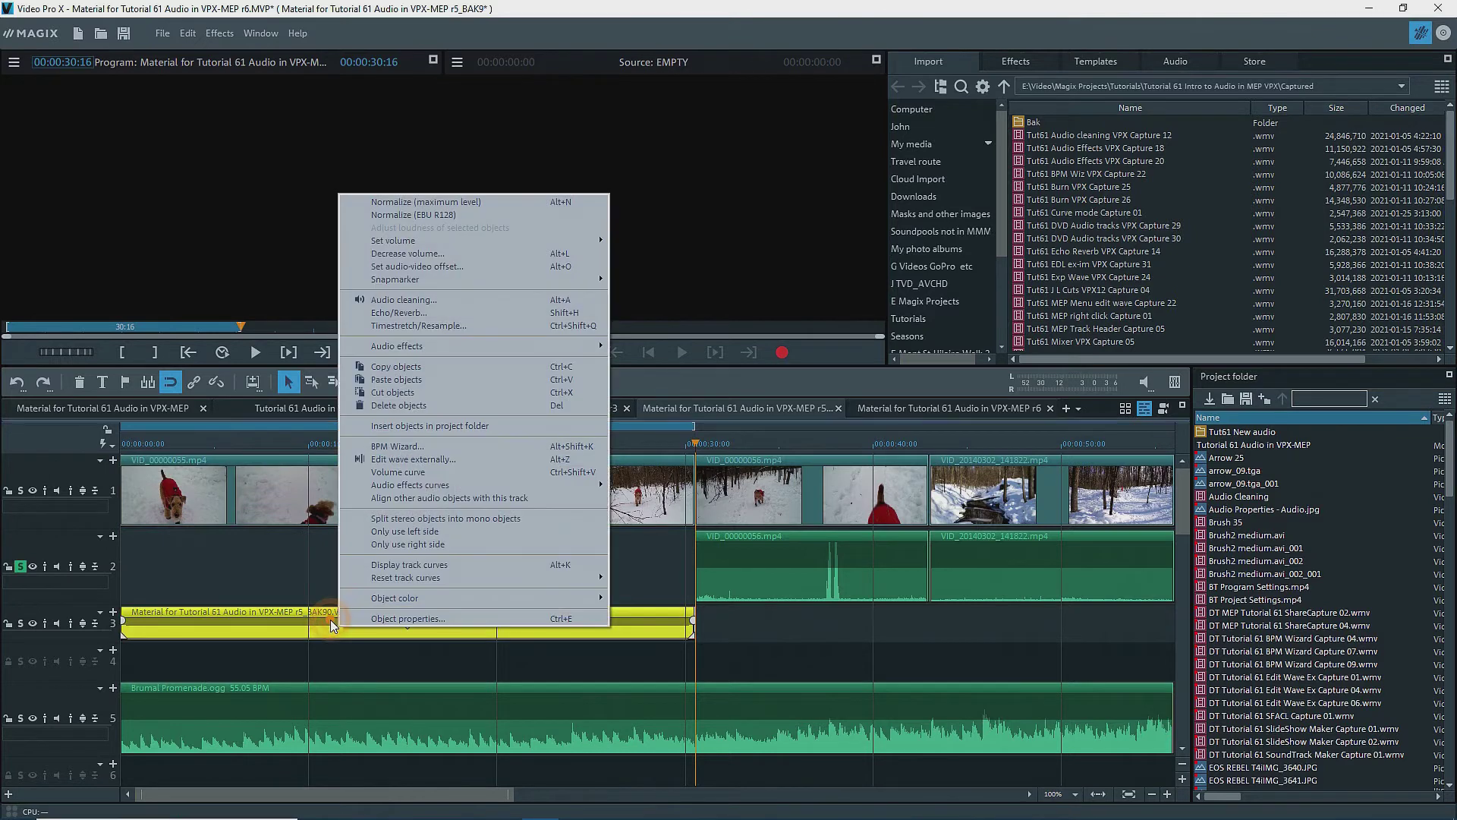
left_click(463, 459)
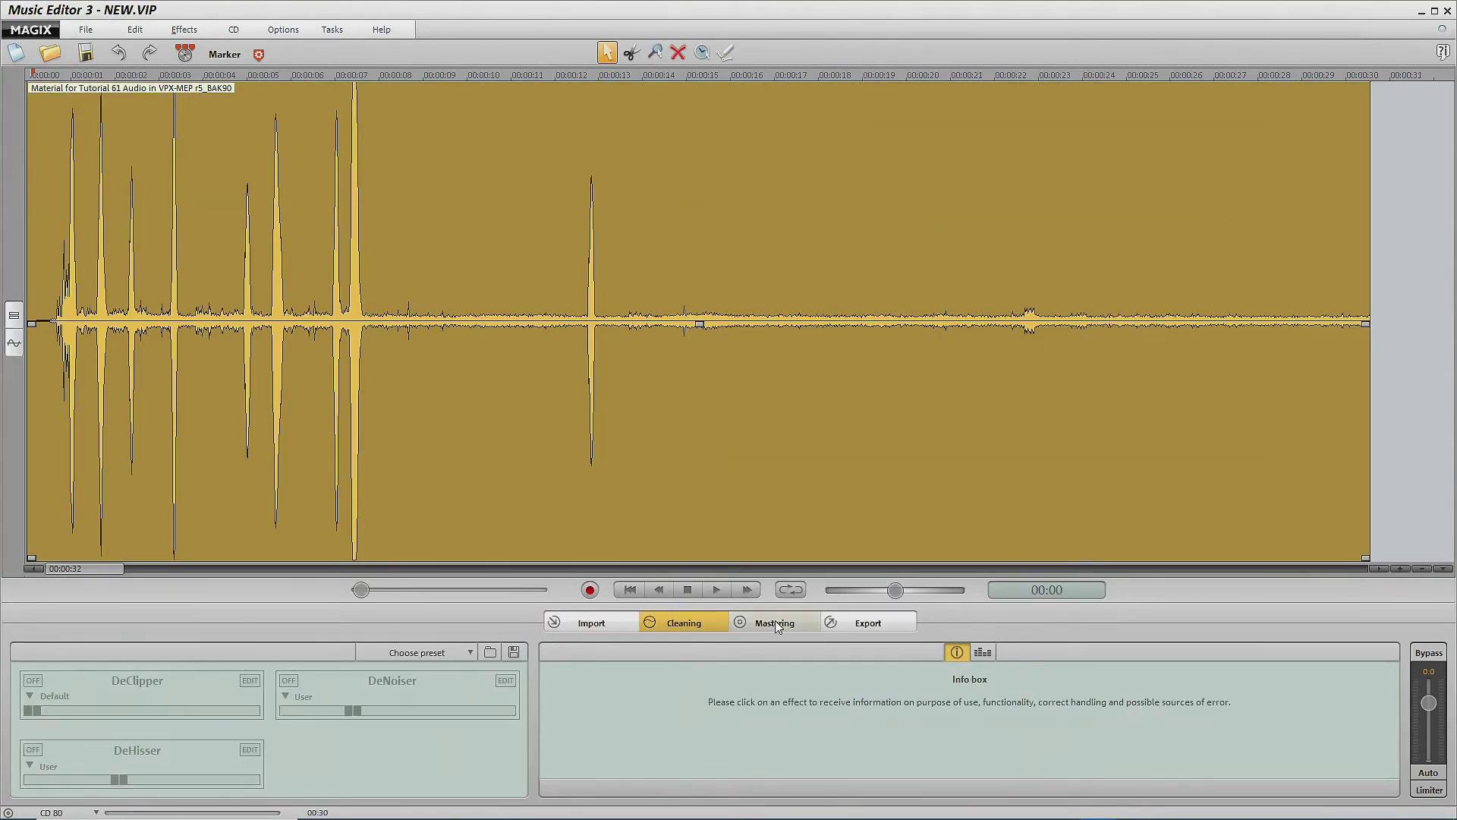
Enable DeHisser on the mixdown, then close Music Editor 3 and save the project.
left_click(33, 749)
left_click(1446, 11)
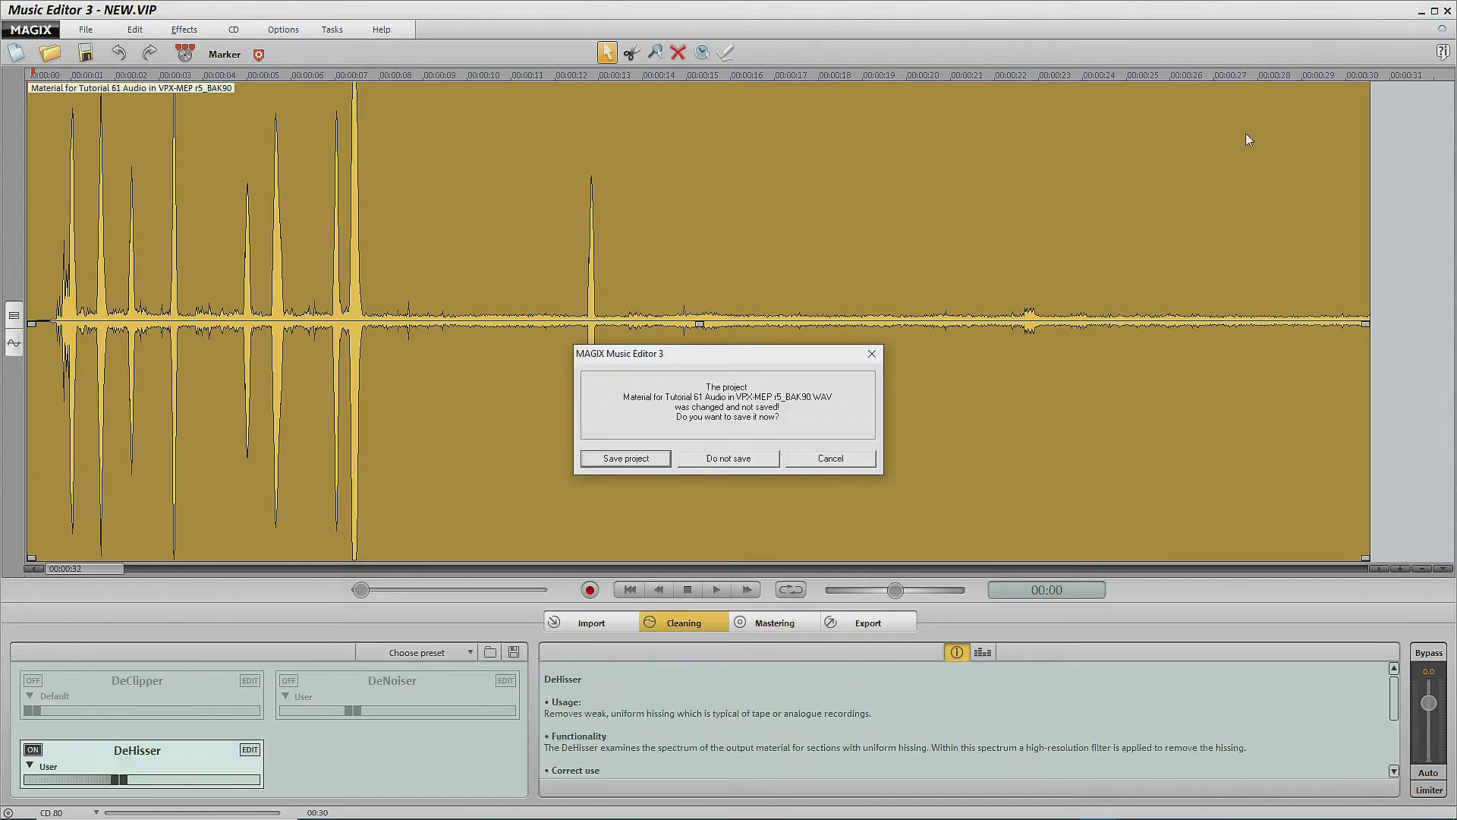
left_click(635, 460)
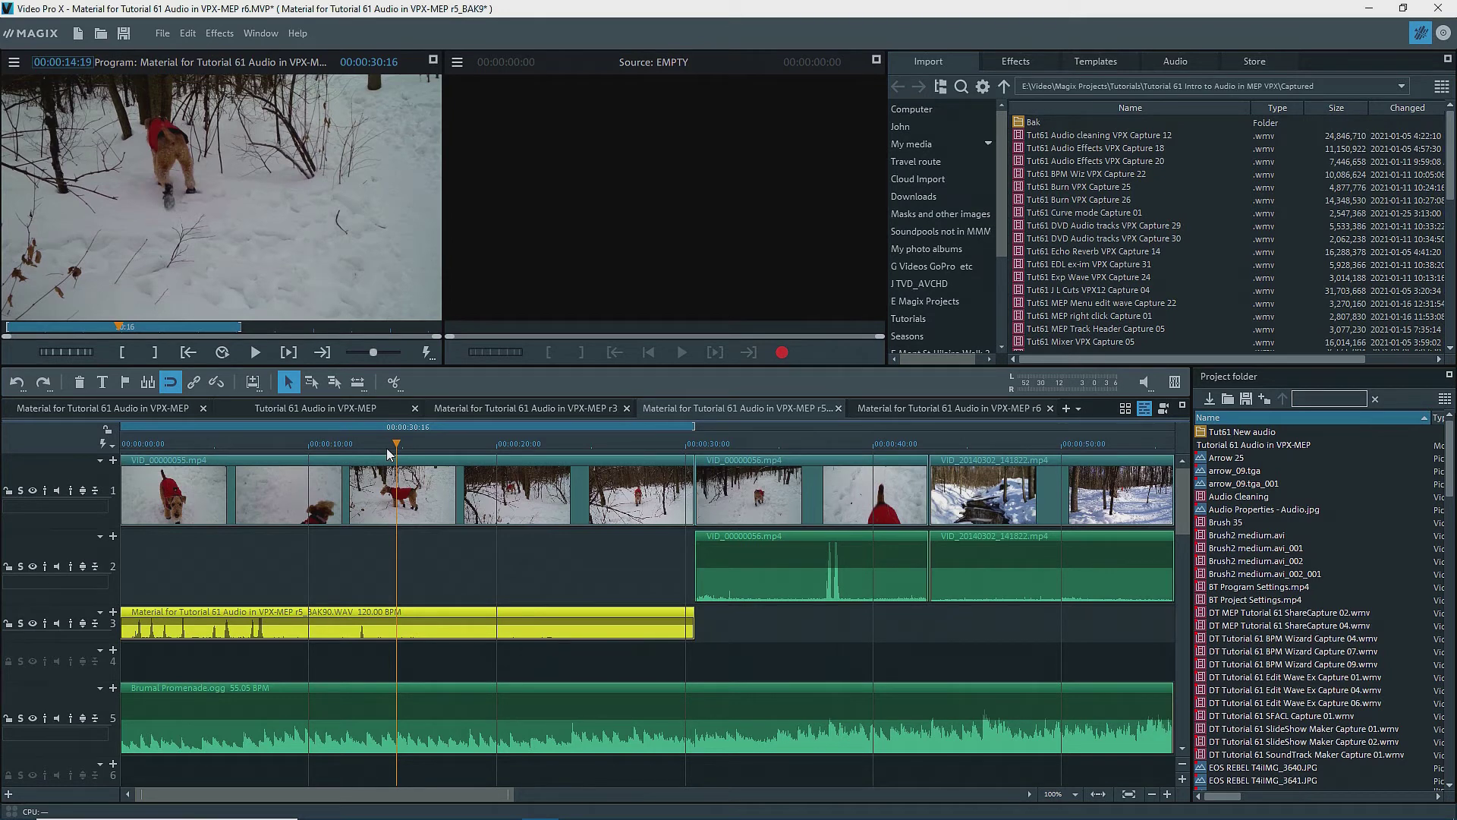
Open the refreshed track 3 mixdown in SOUND FORGE Audio Cleaning Lab via Edit wave externally.
right_click(455, 622)
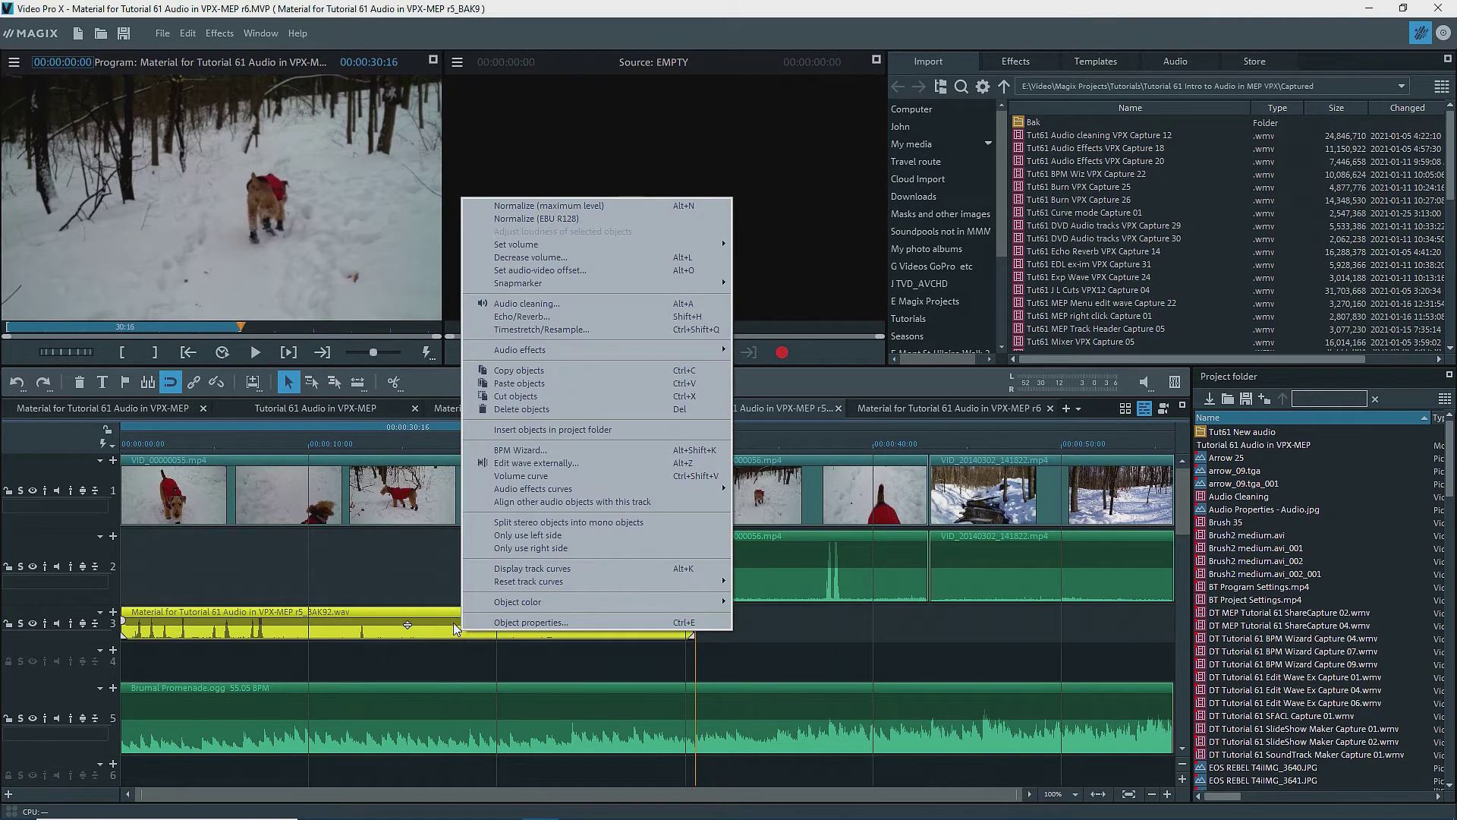
left_click(516, 463)
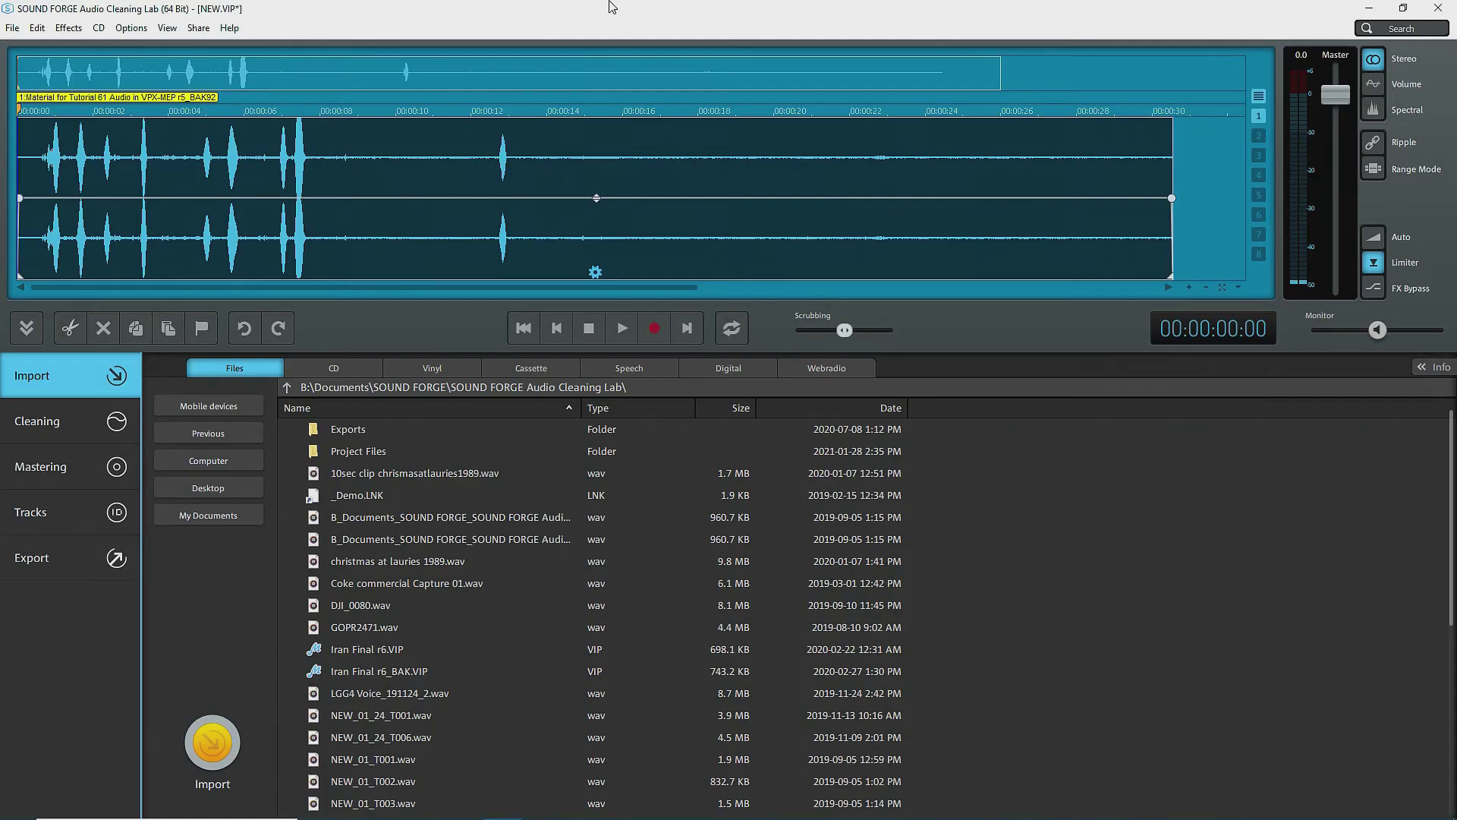
Show the mixdown as a spectrogram, view the Cleaning page, then close and save the audio.
left_click(1373, 110)
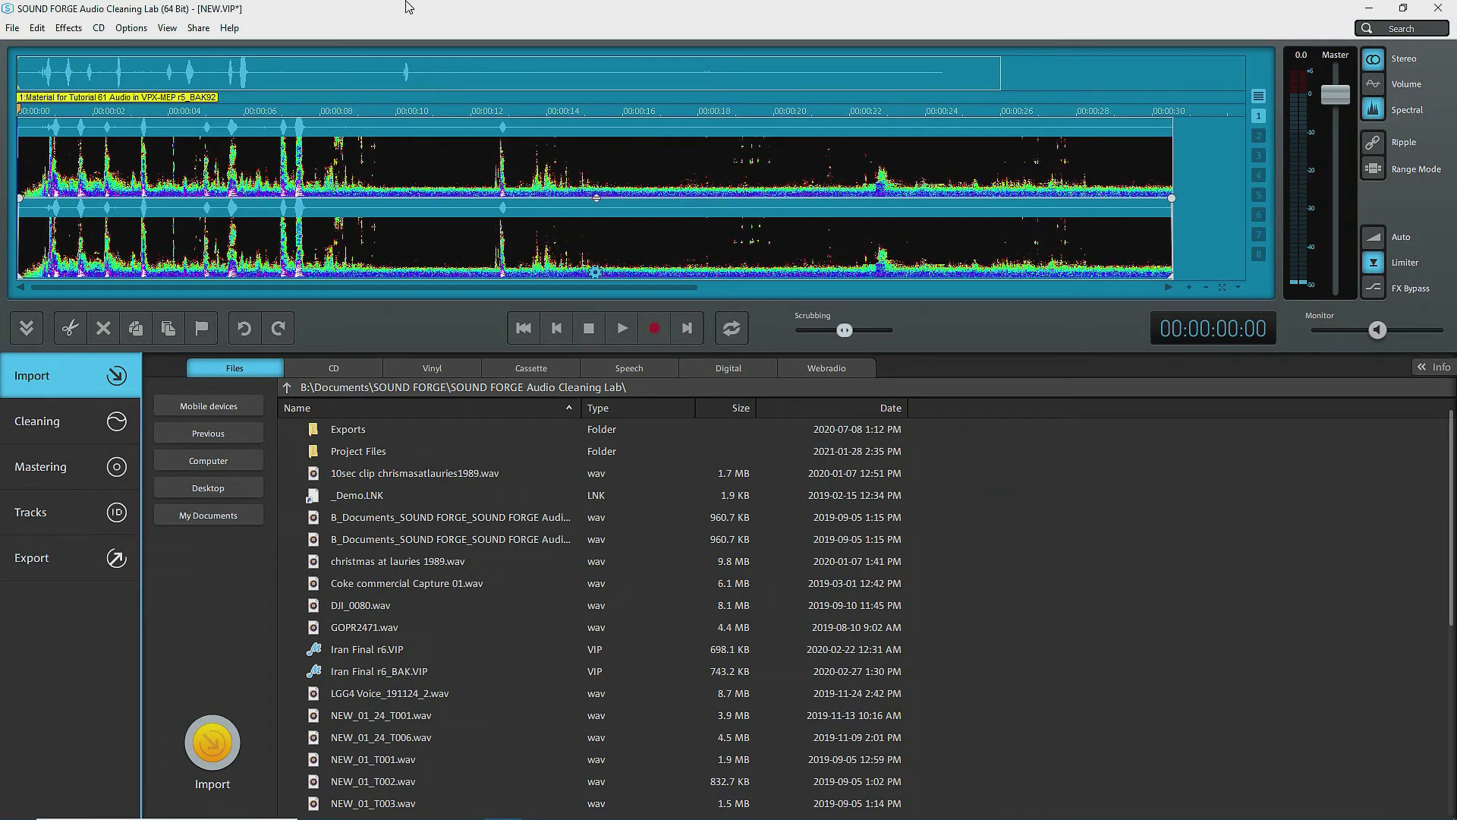
key("ctrl+2")
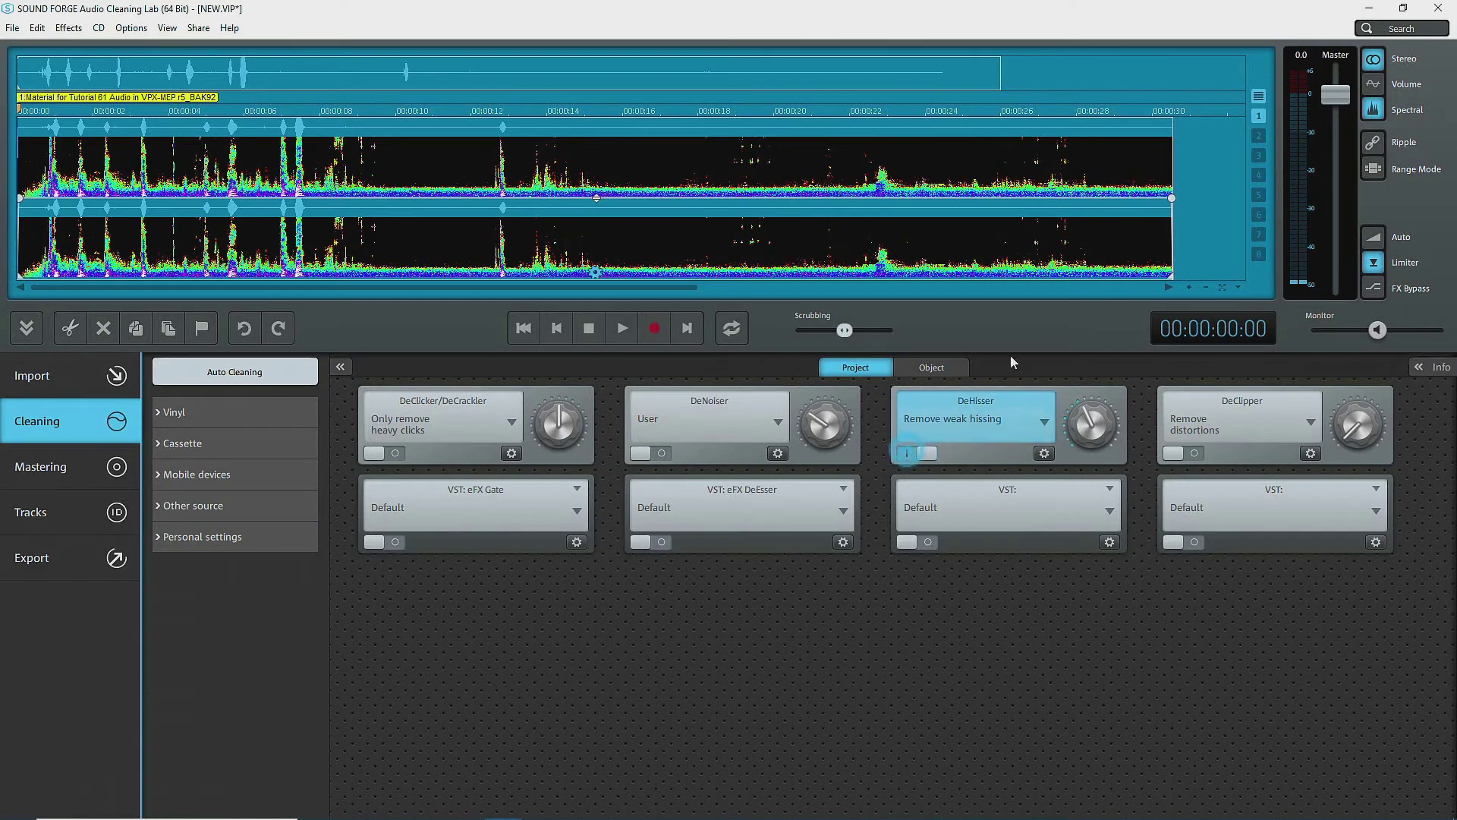
left_click(1438, 8)
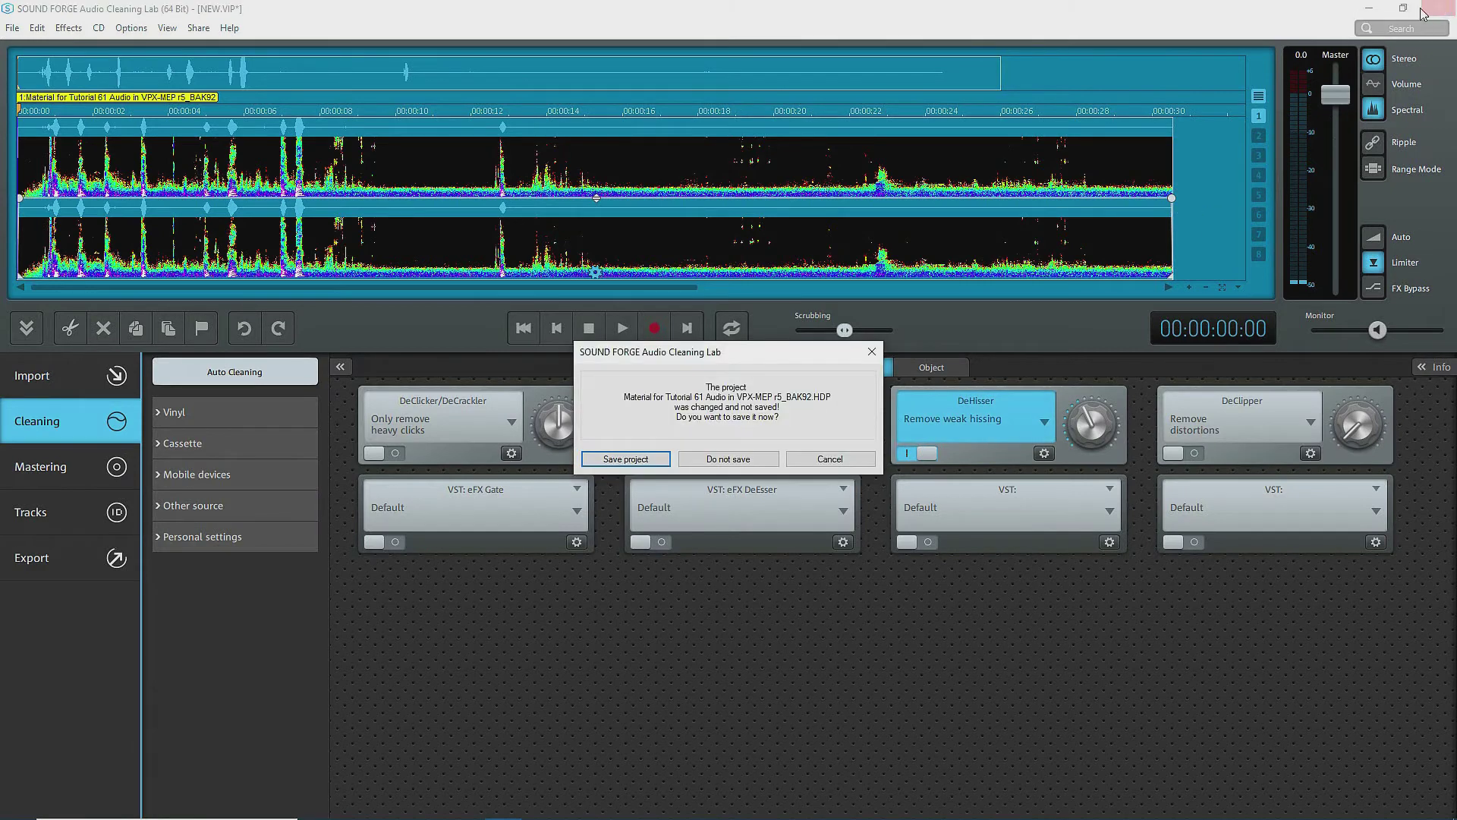
left_click(624, 459)
left_click(654, 461)
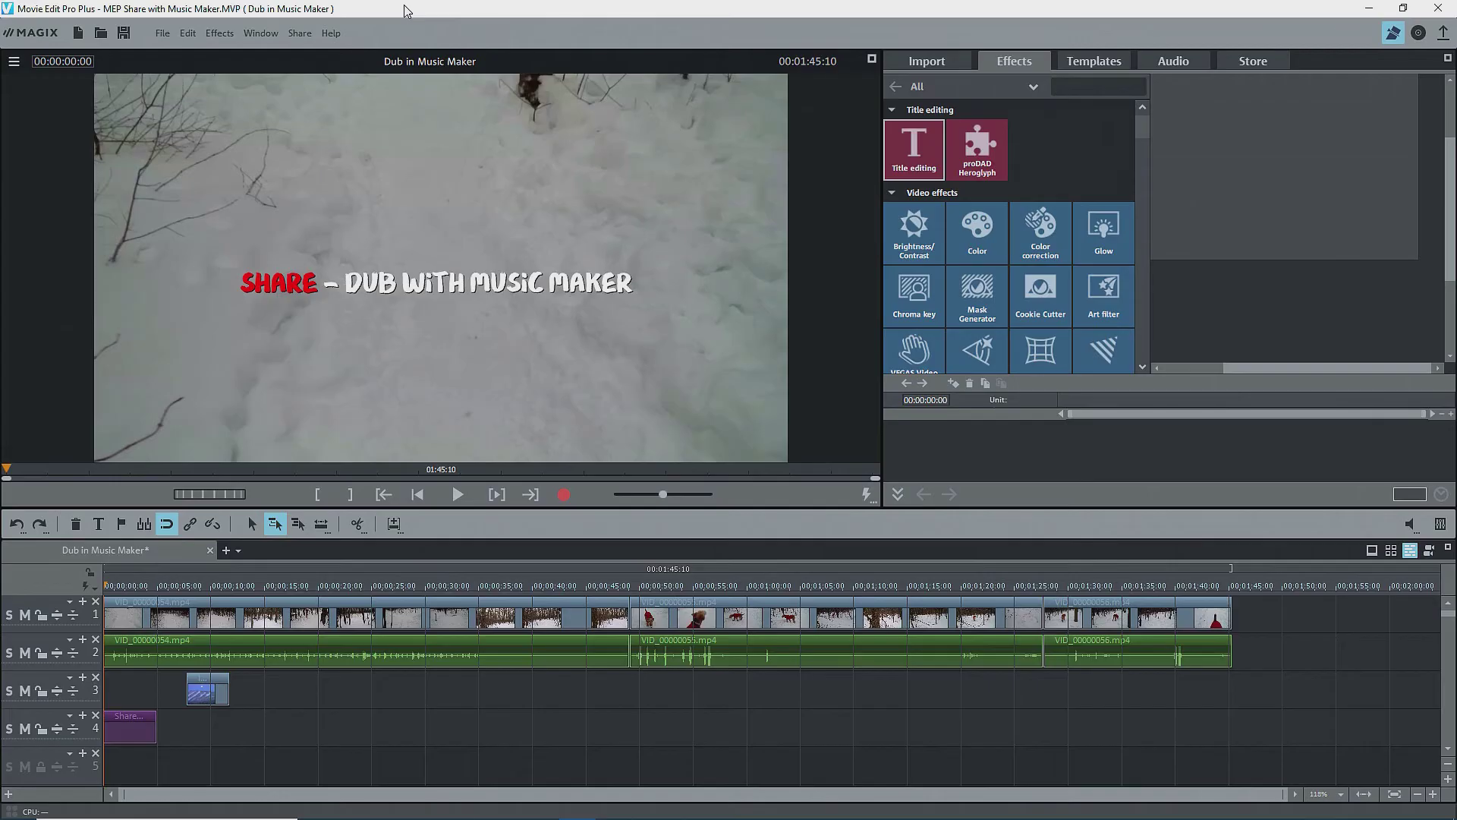
Dub the movie in Music Maker (64-Bit) from the Share menu.
left_click(300, 34)
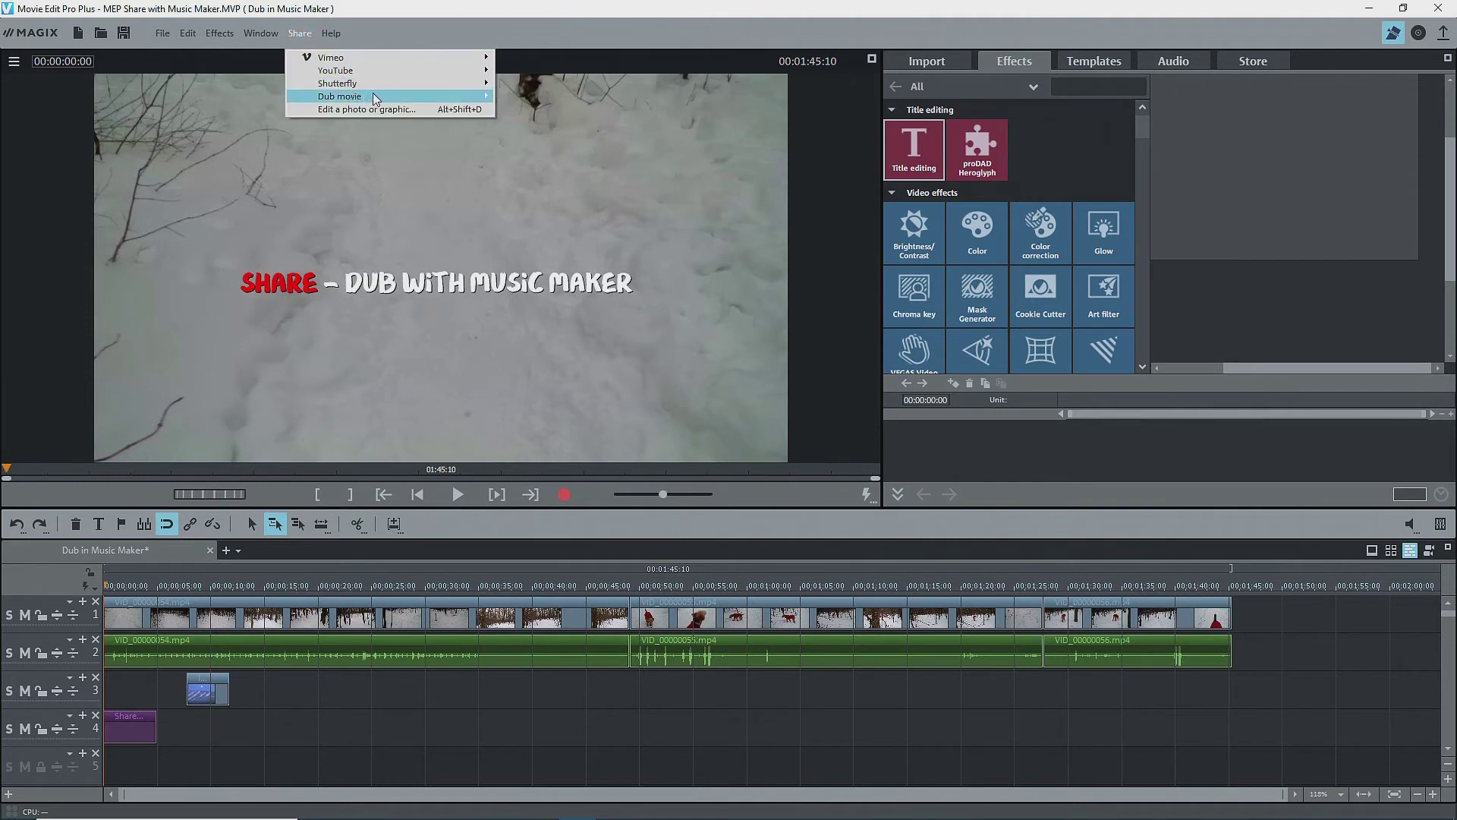
mouse_move(426, 94)
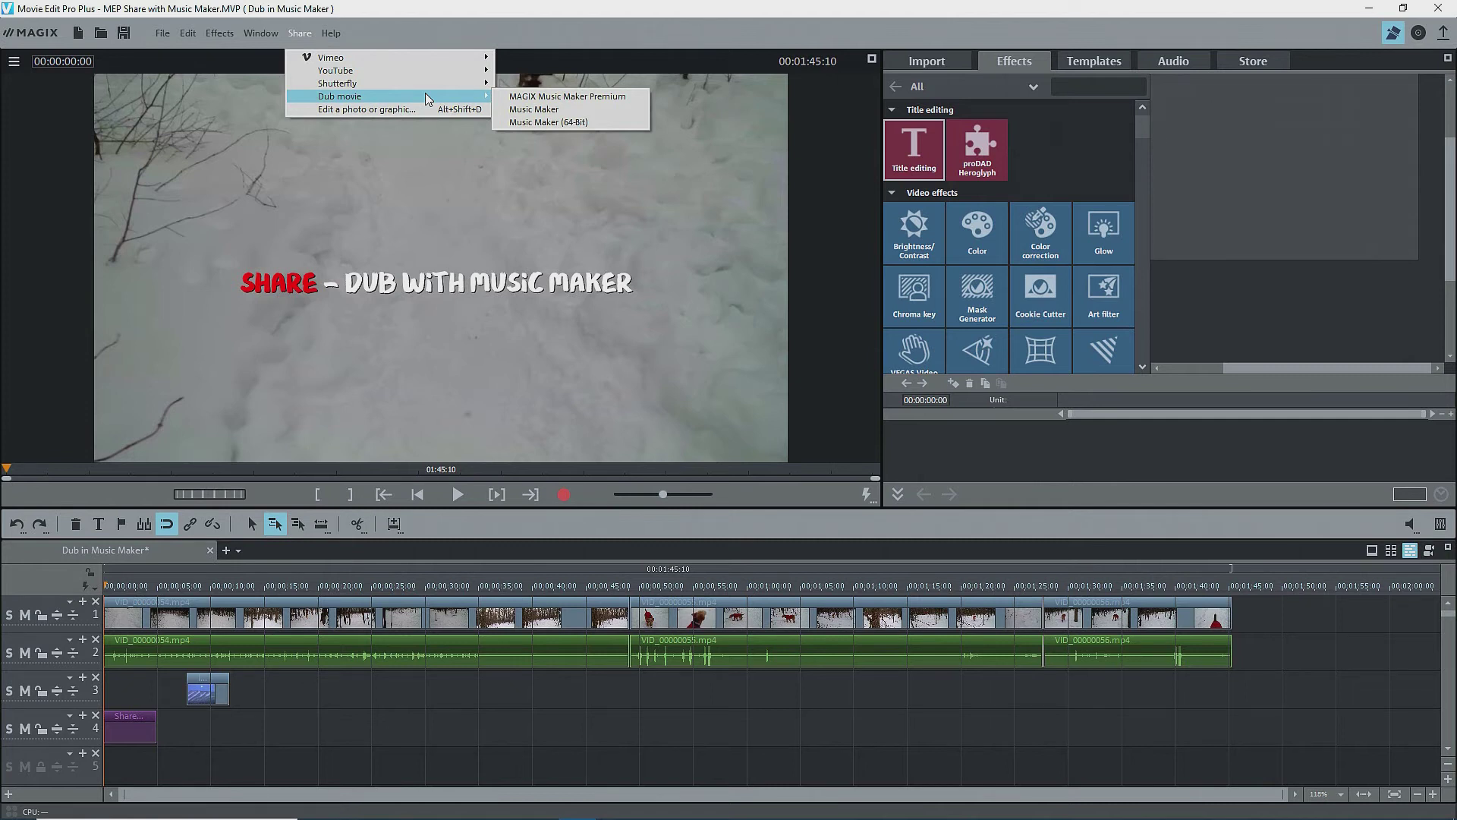
left_click(516, 121)
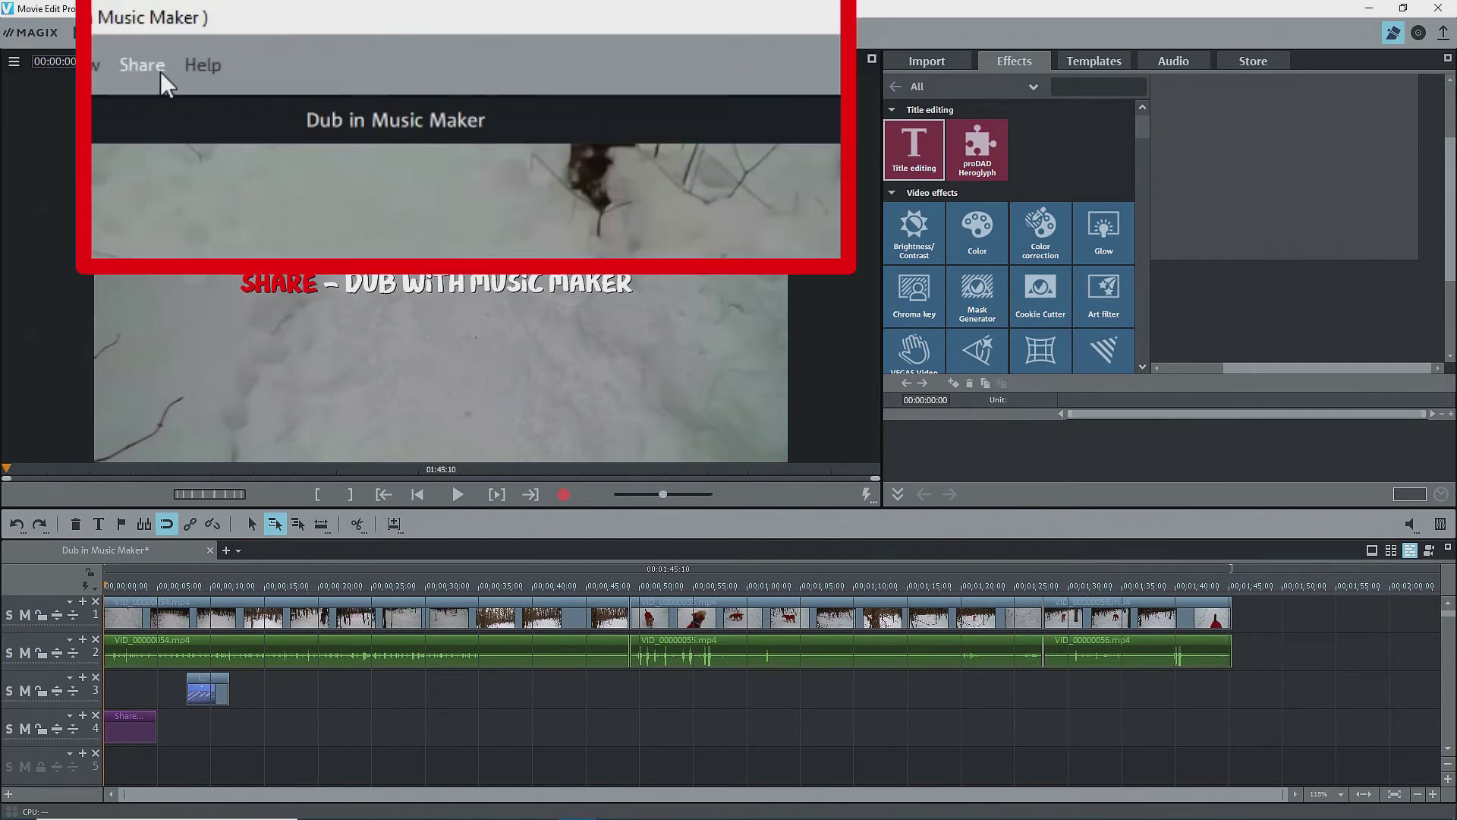
left_click(142, 71)
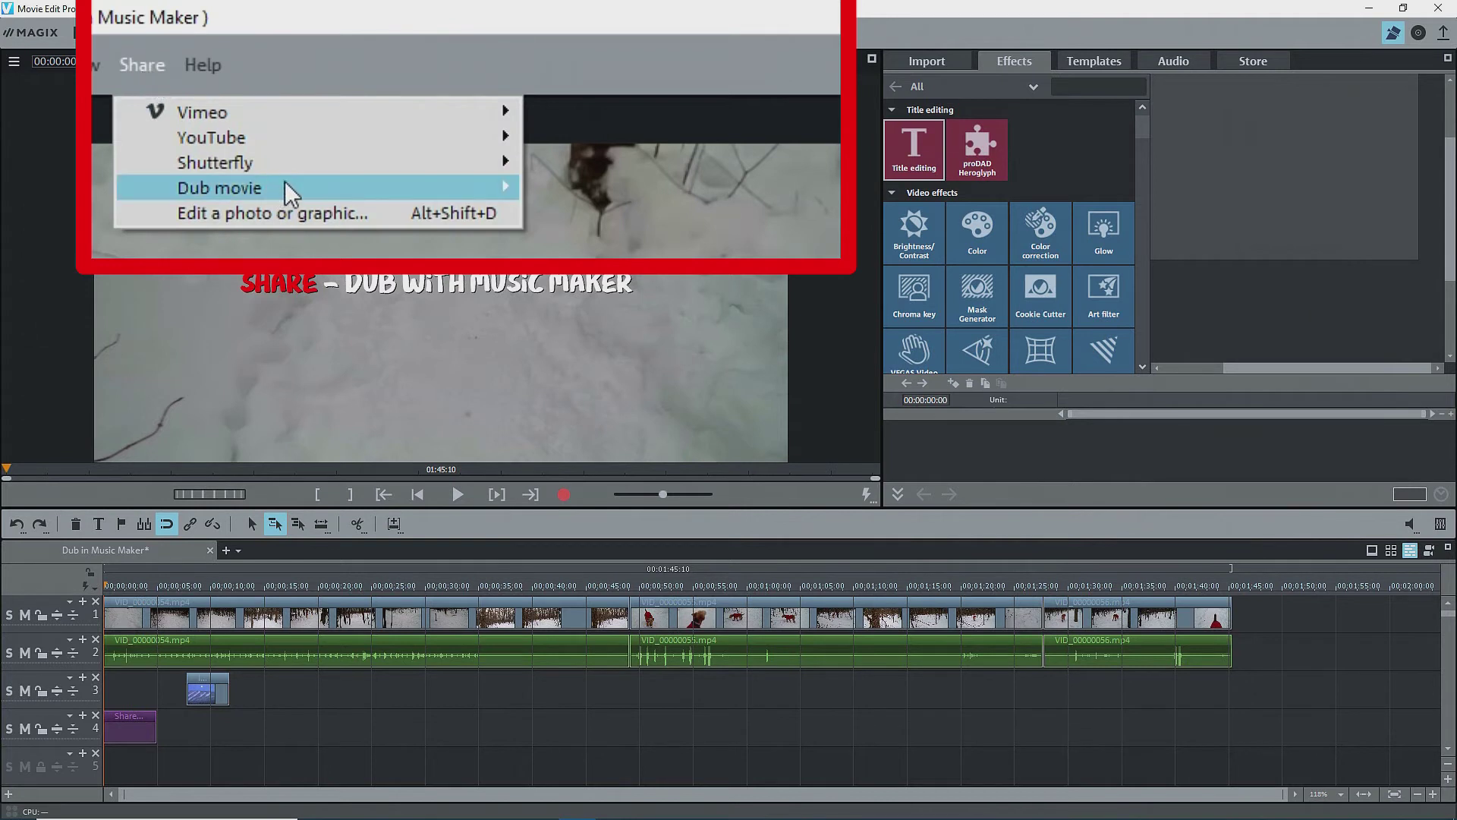
mouse_move(429, 186)
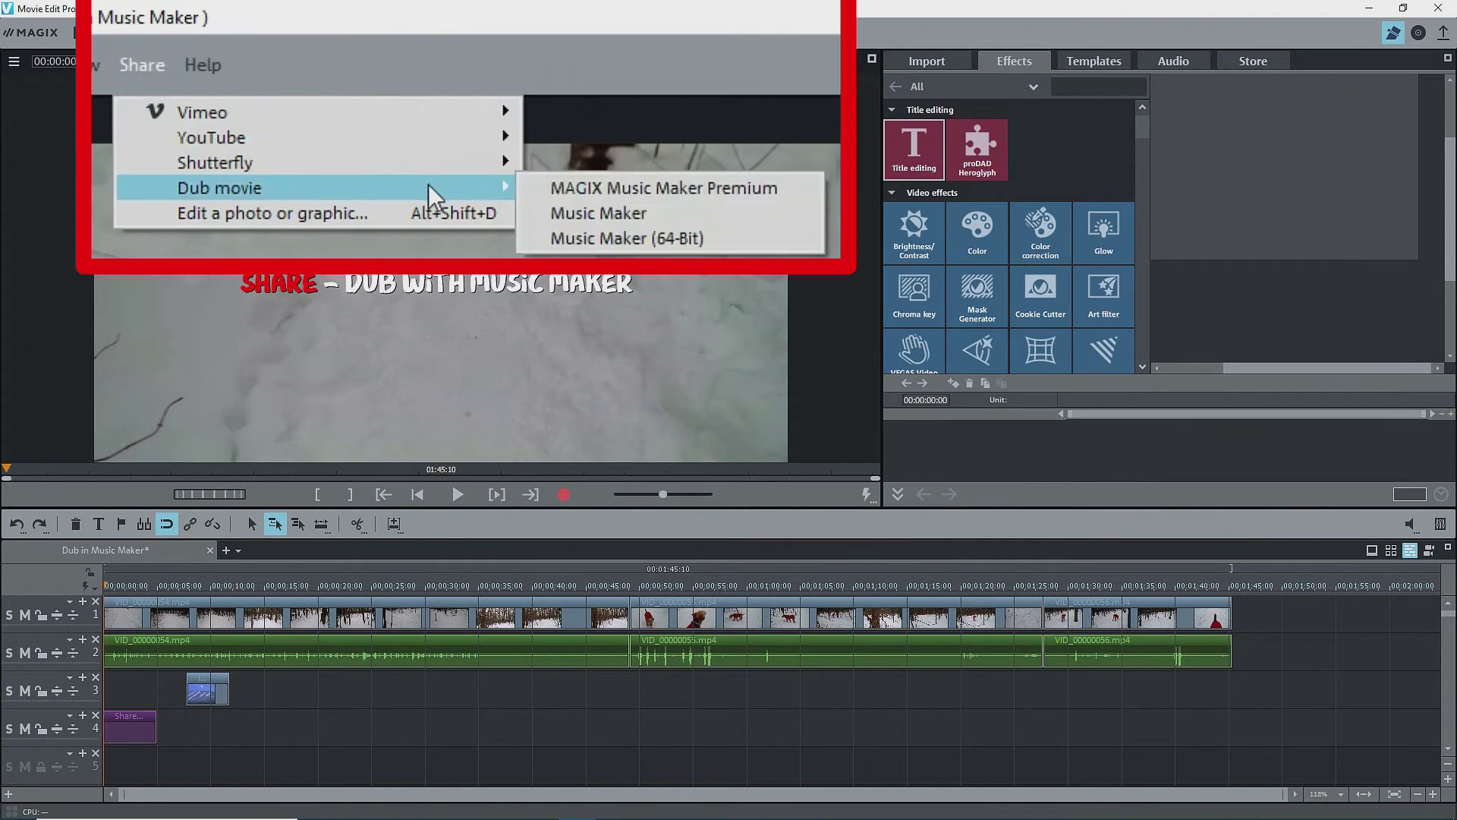
left_click(562, 239)
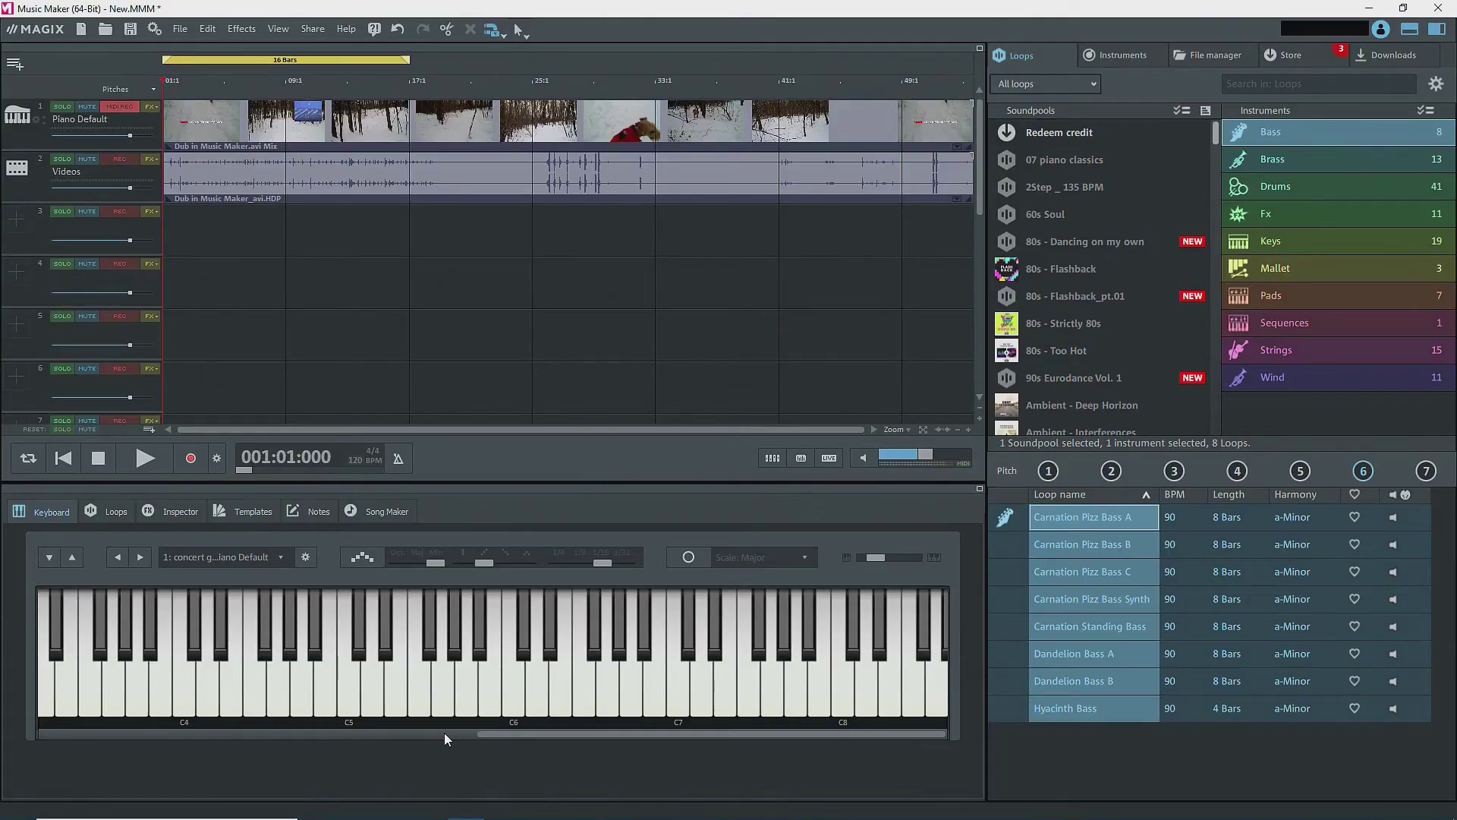
Show the video monitor and select a drum loop in the arrangement.
left_click(278, 29)
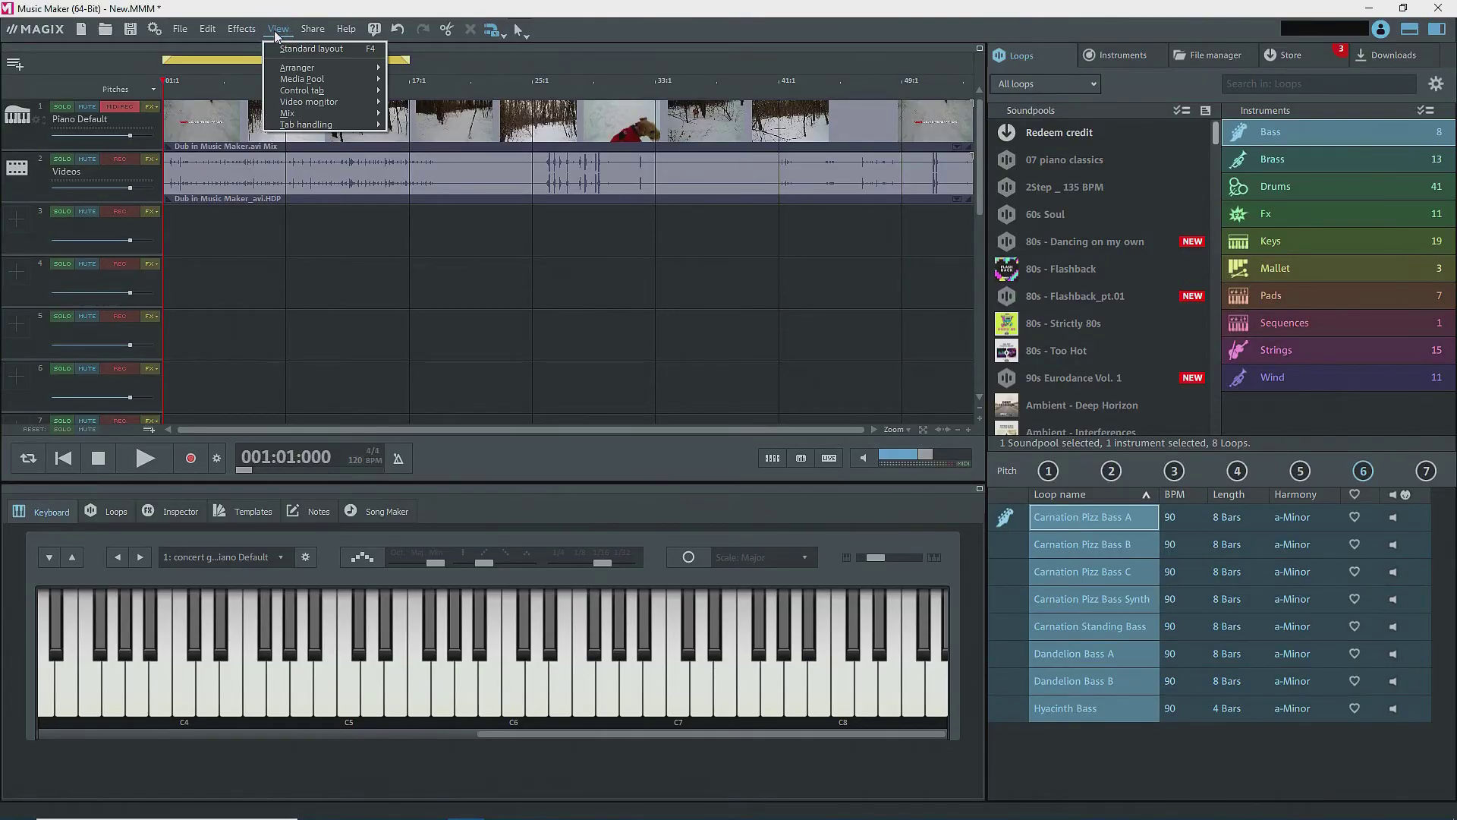
mouse_move(330, 104)
left_click(433, 102)
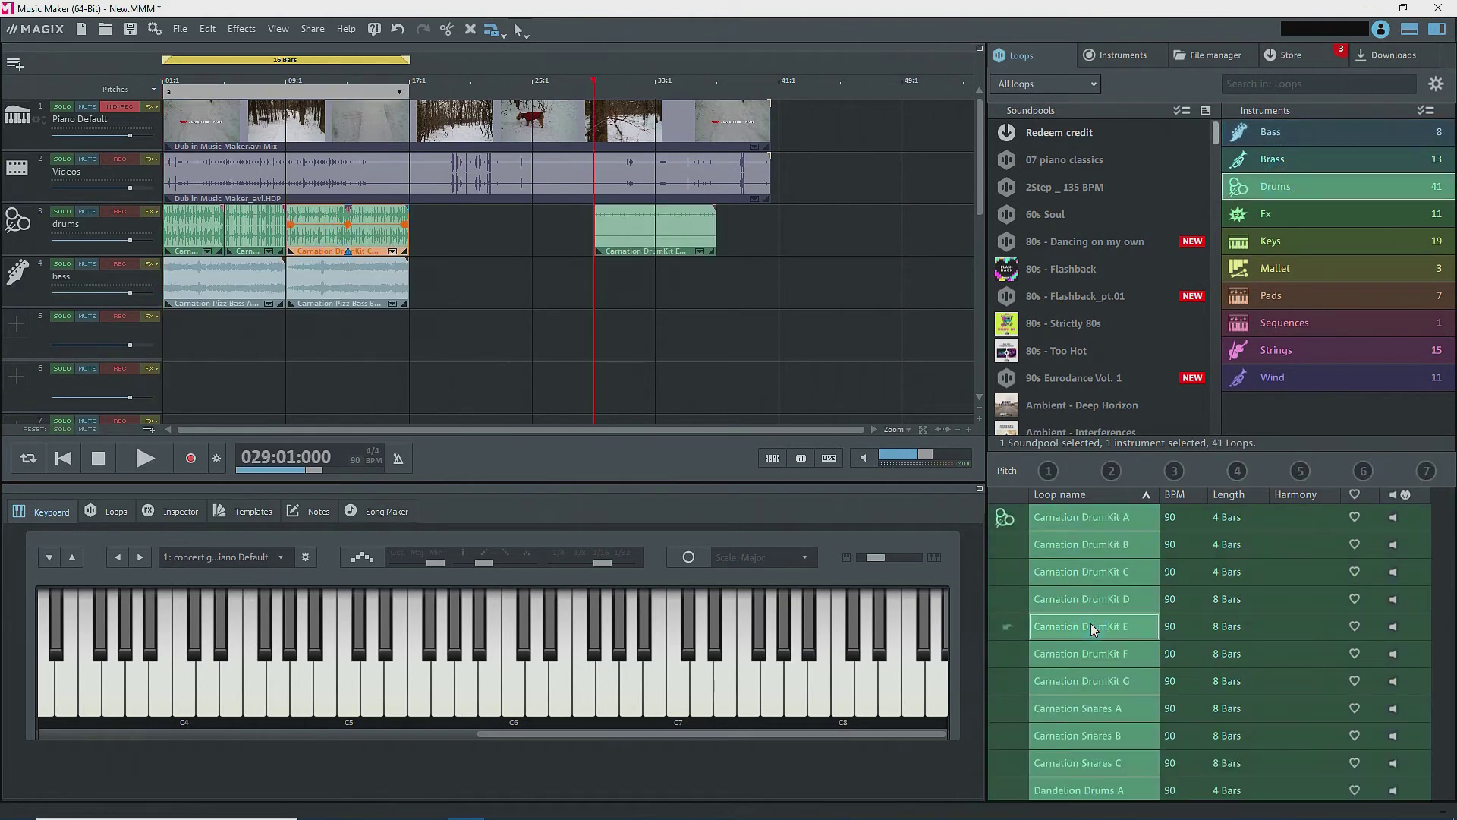
left_click(1092, 653)
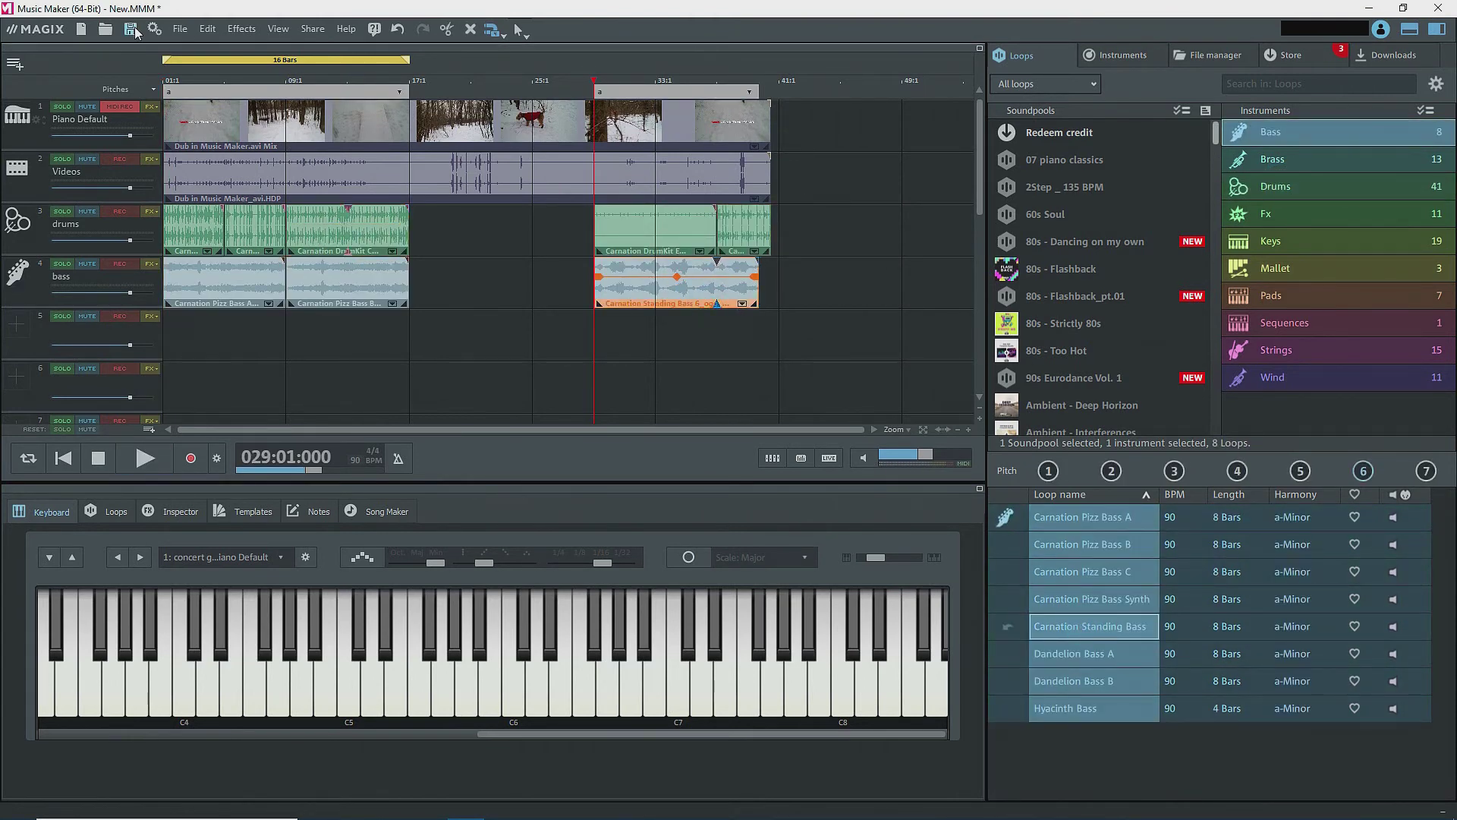
Save the project as 'Dubbing for MEP' and mute the Videos track.
left_click(131, 30)
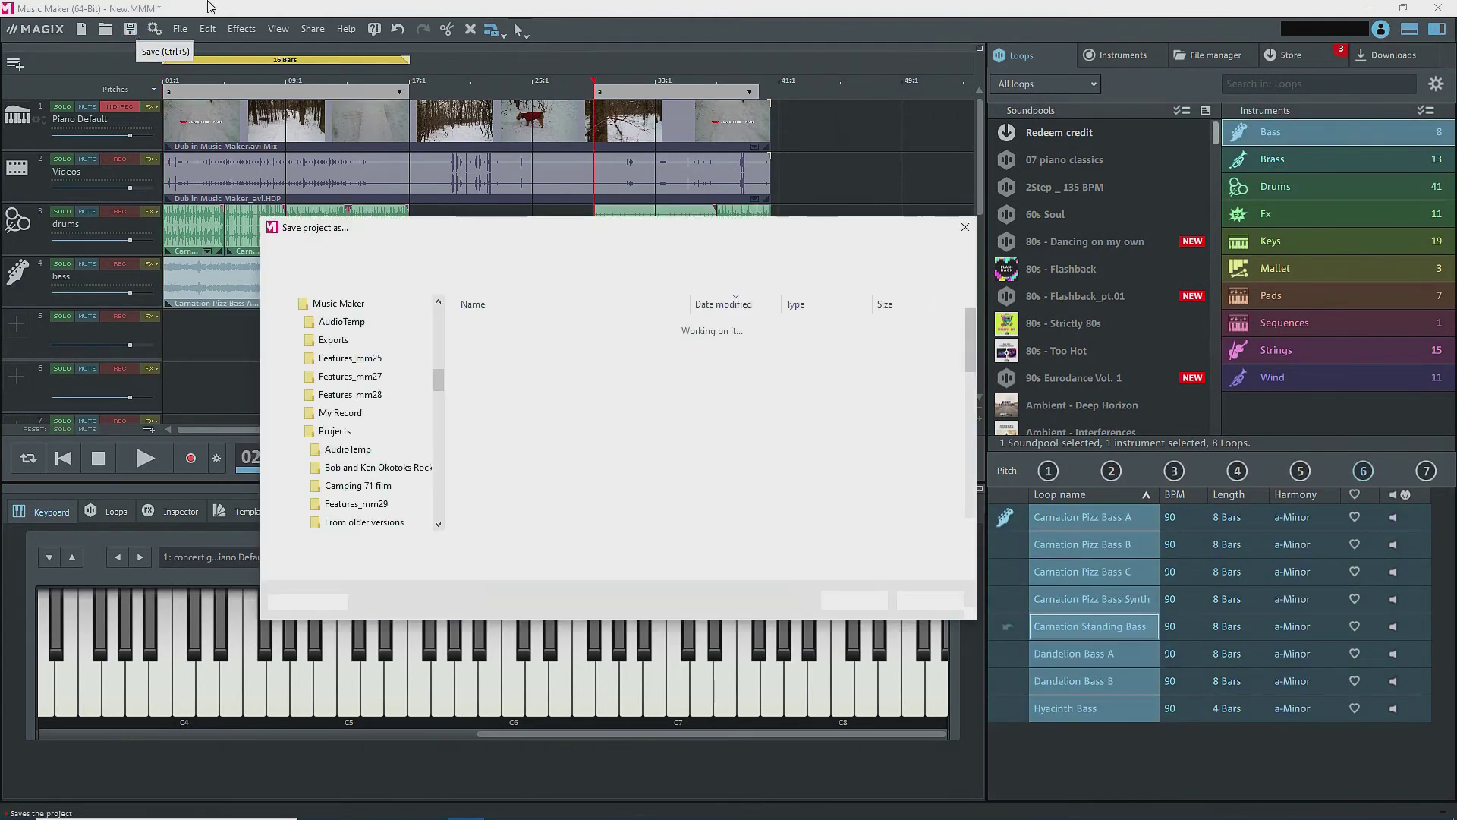
type("Dubbing for MEP")
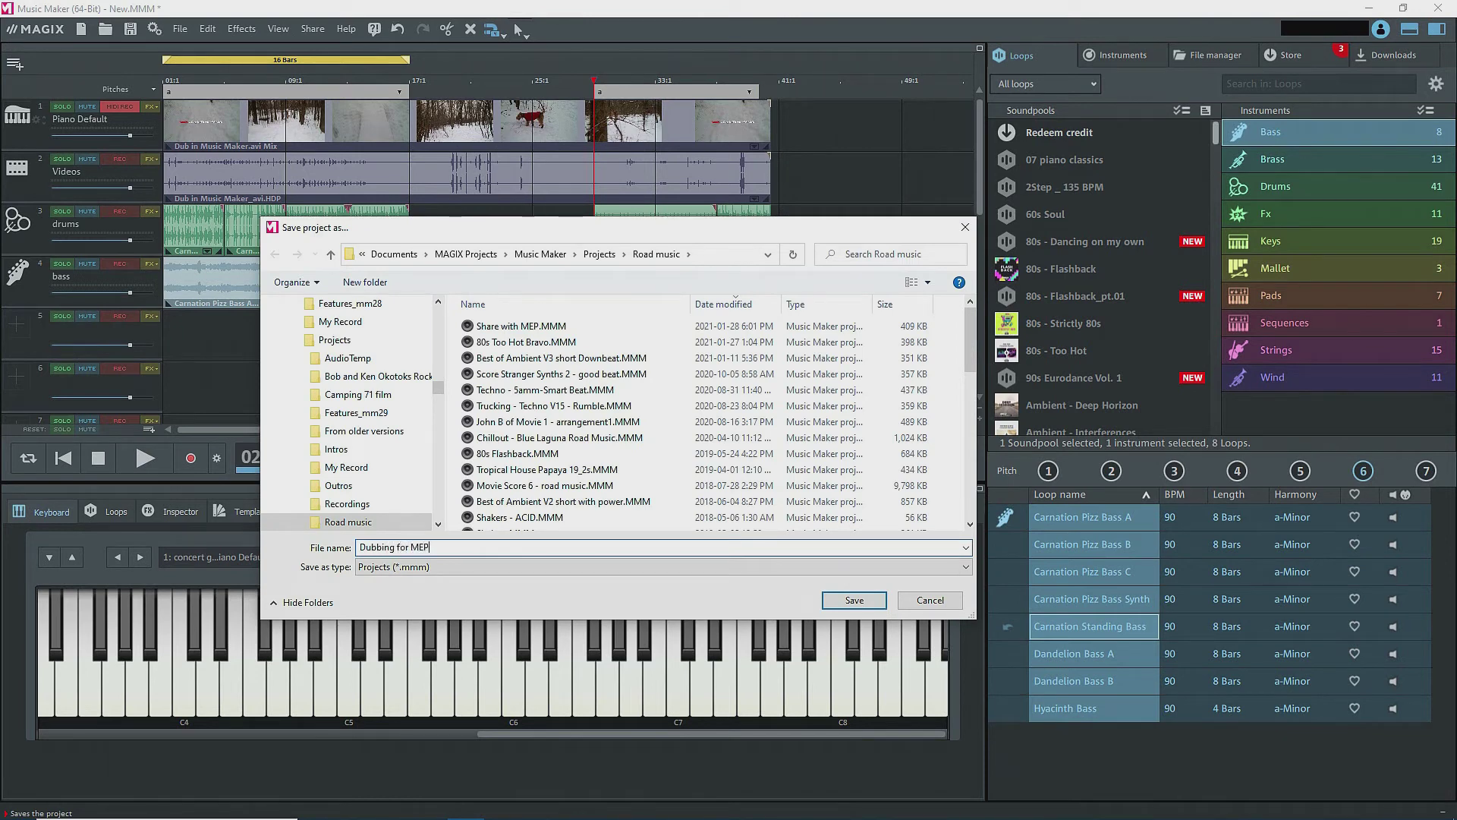
key("Return")
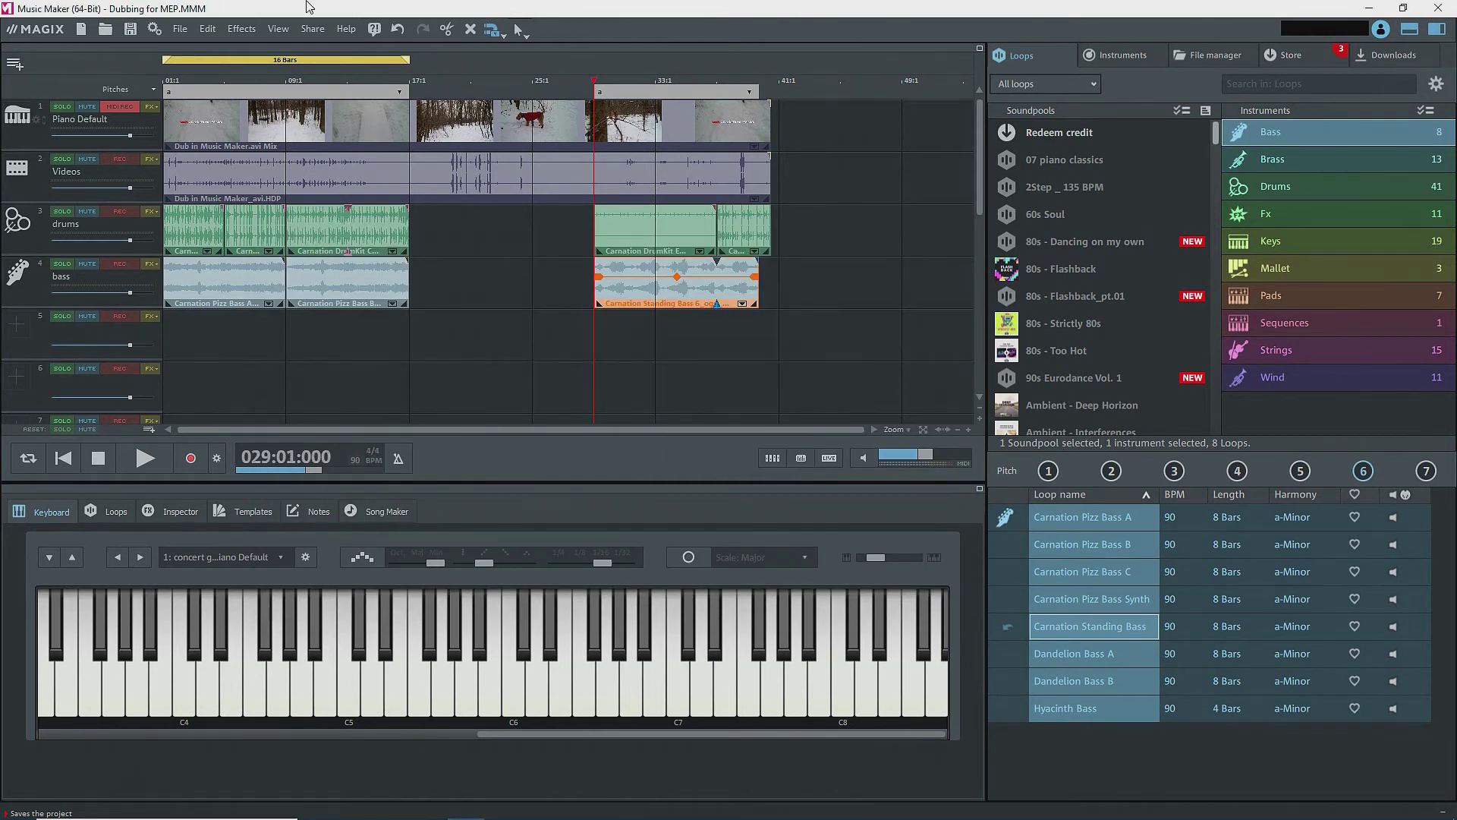
left_click(86, 159)
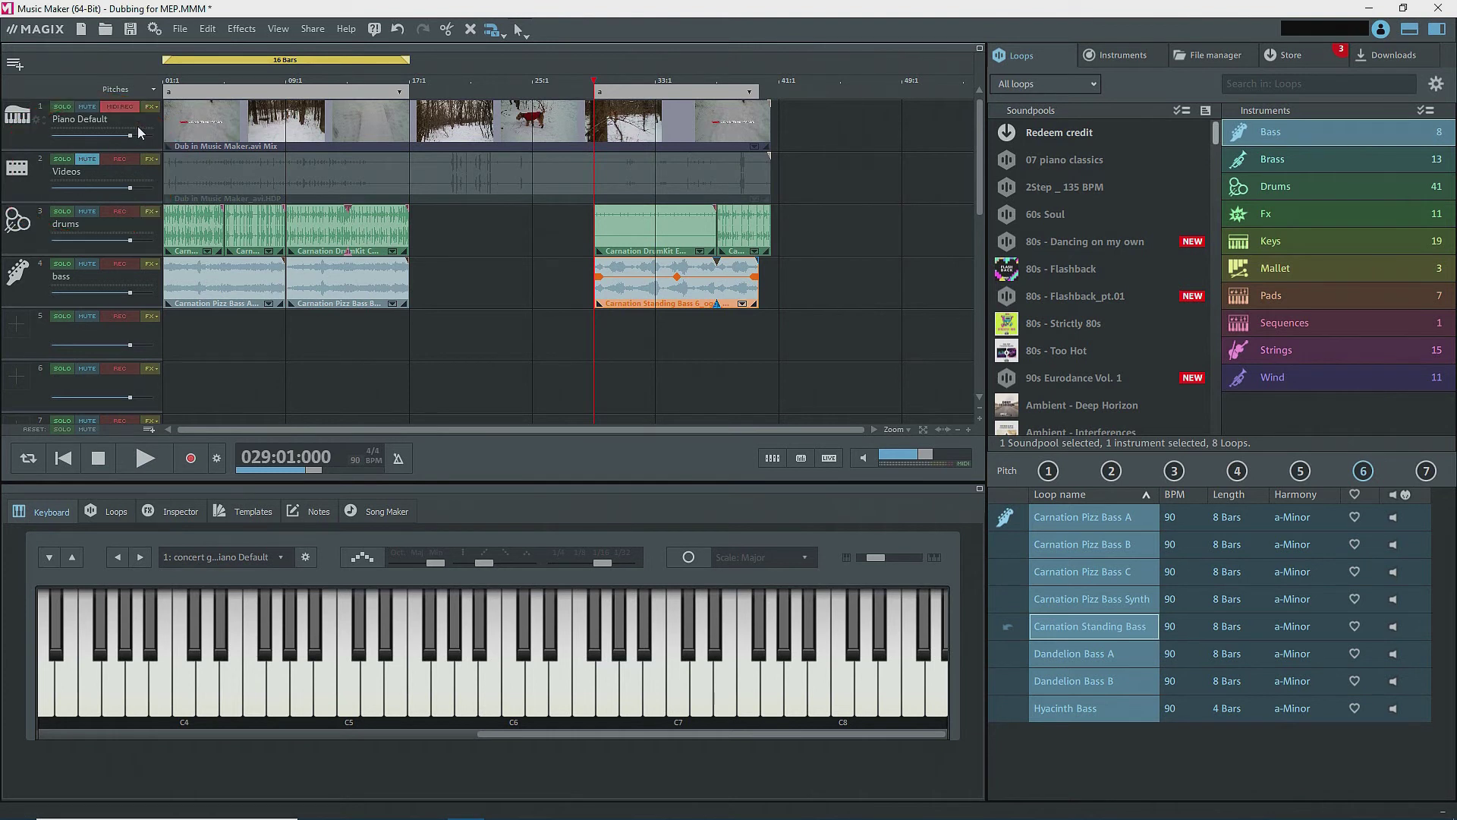
Send the music to MAGIX Movie Edit Pro Plus as background music.
left_click(310, 29)
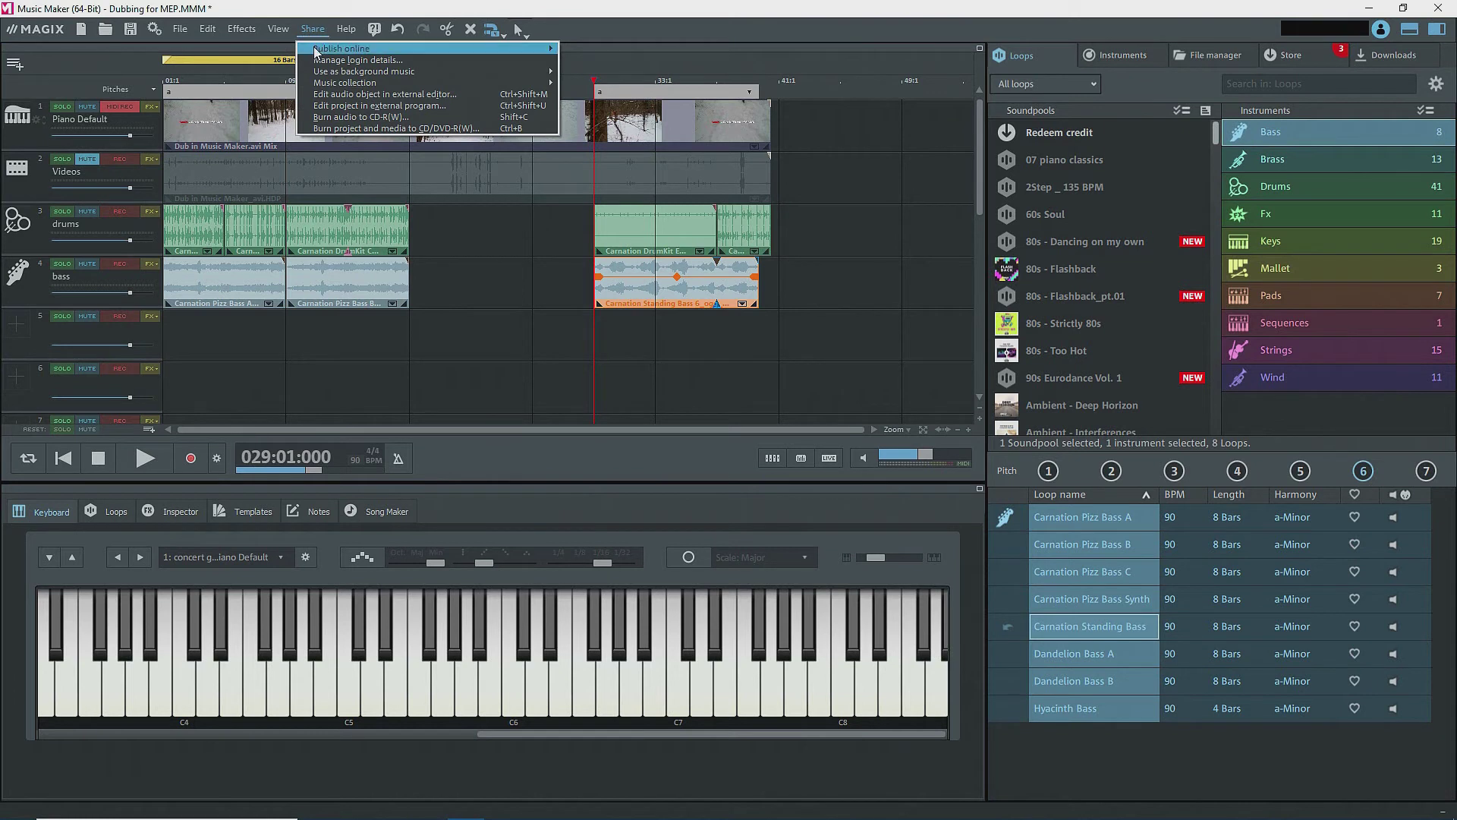
mouse_move(425, 72)
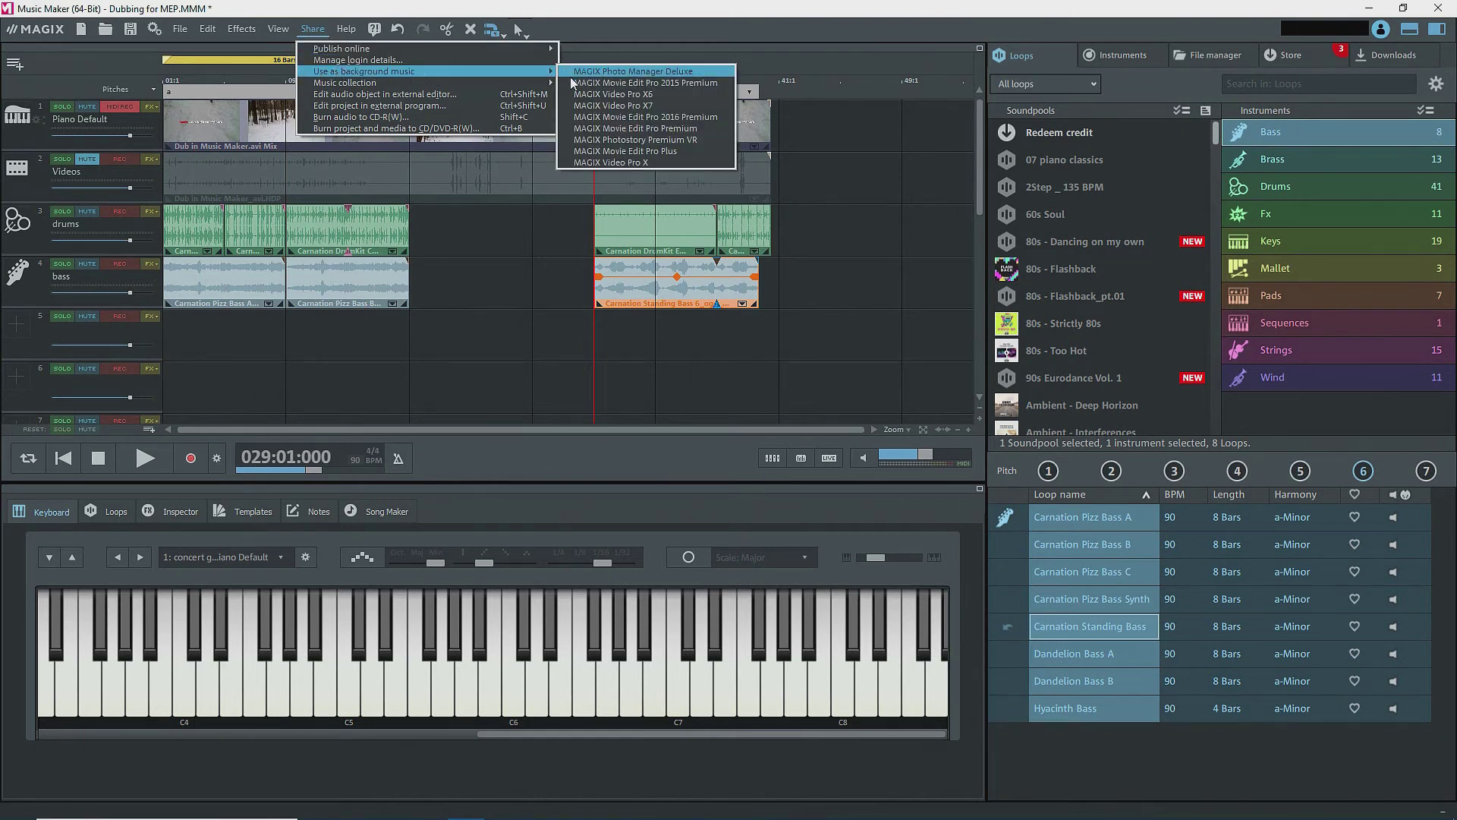
left_click(594, 150)
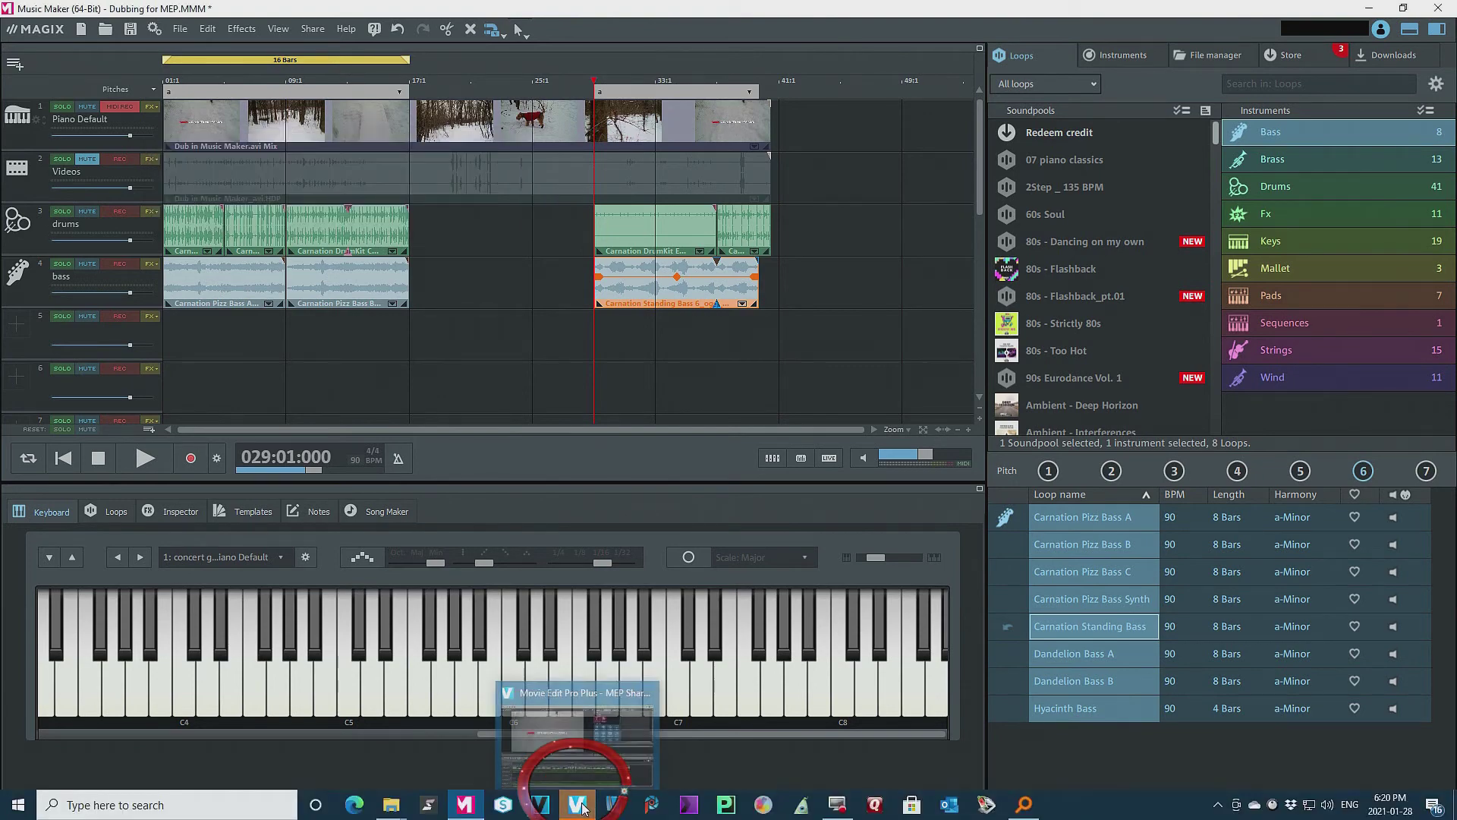
left_click(582, 807)
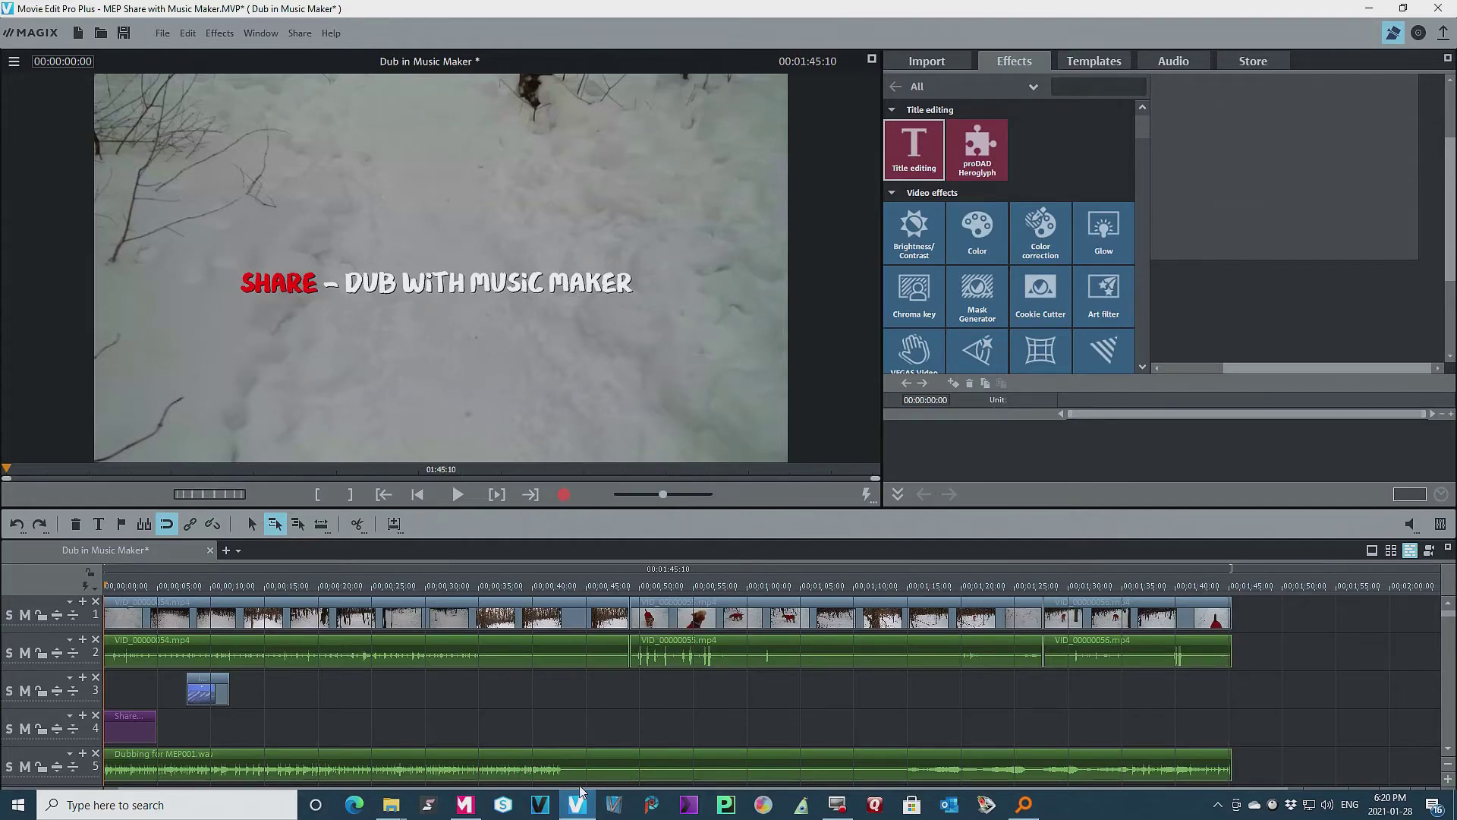
Select the Dubbing for MEP001.wav clip on track 5.
left_click(586, 765)
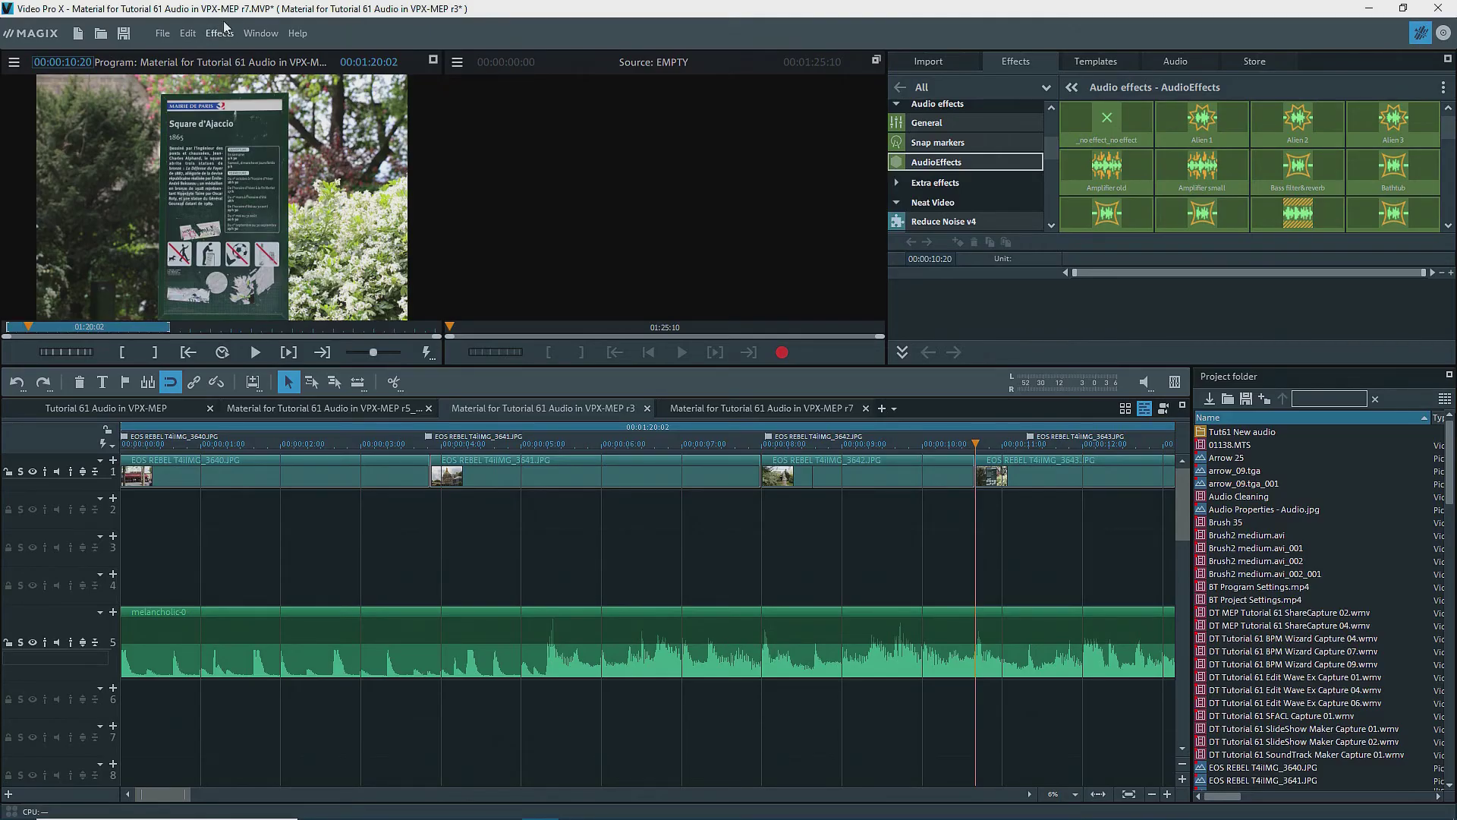
Start the 'Audio as WAV' movie export to save the soundtrack as a WAV file.
left_click(163, 34)
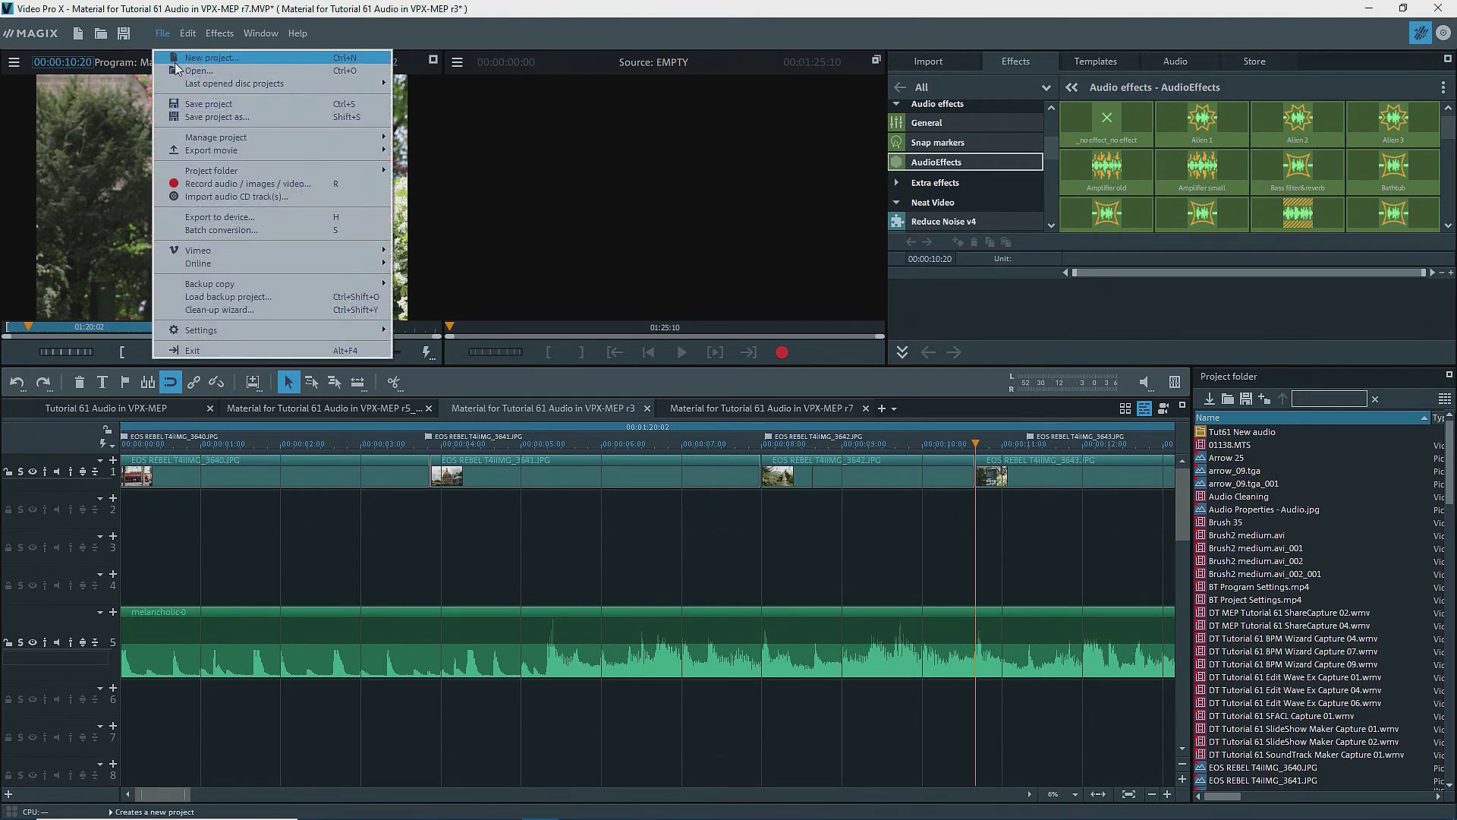
mouse_move(221, 151)
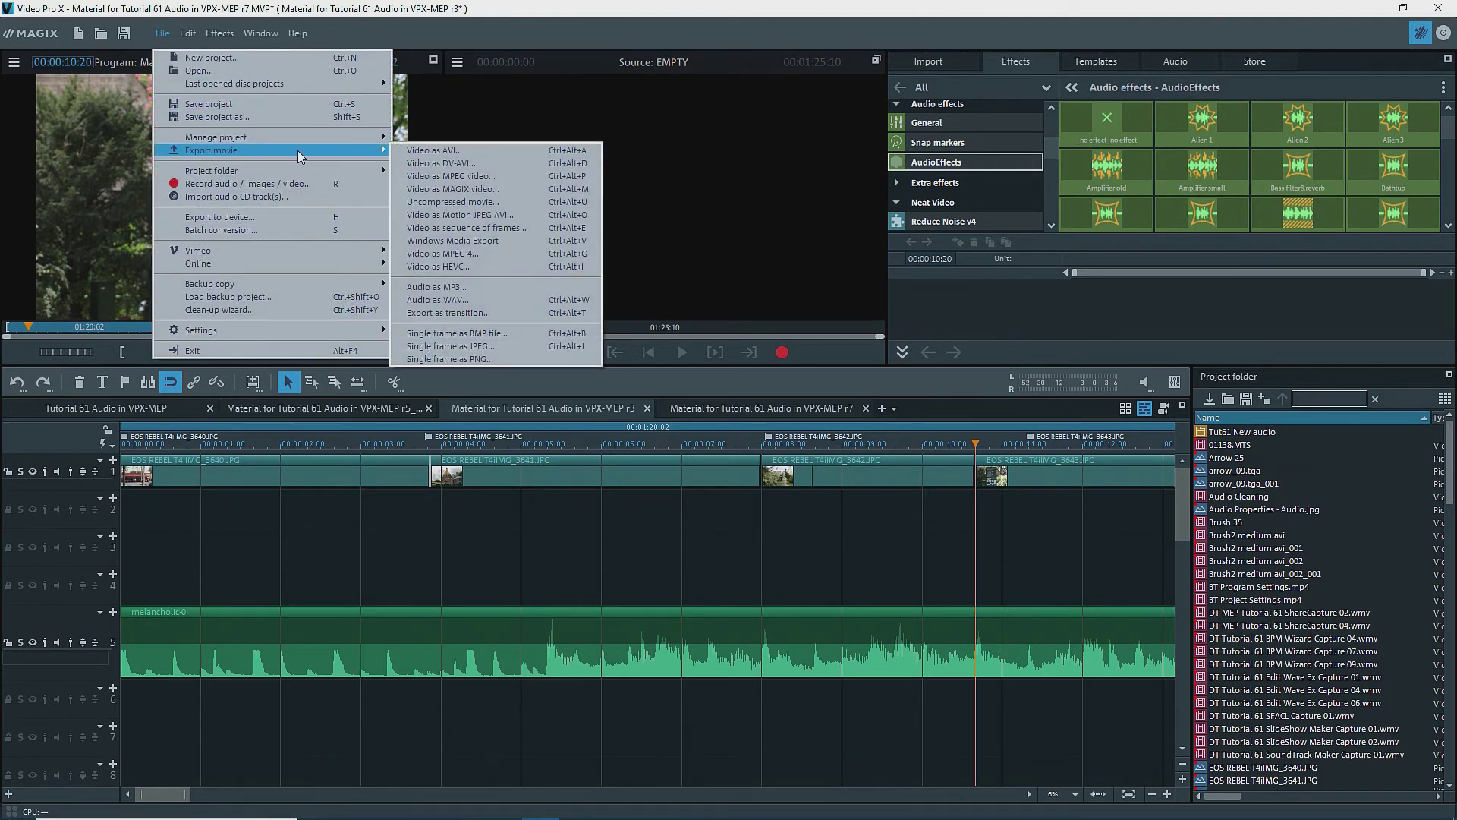
left_click(402, 304)
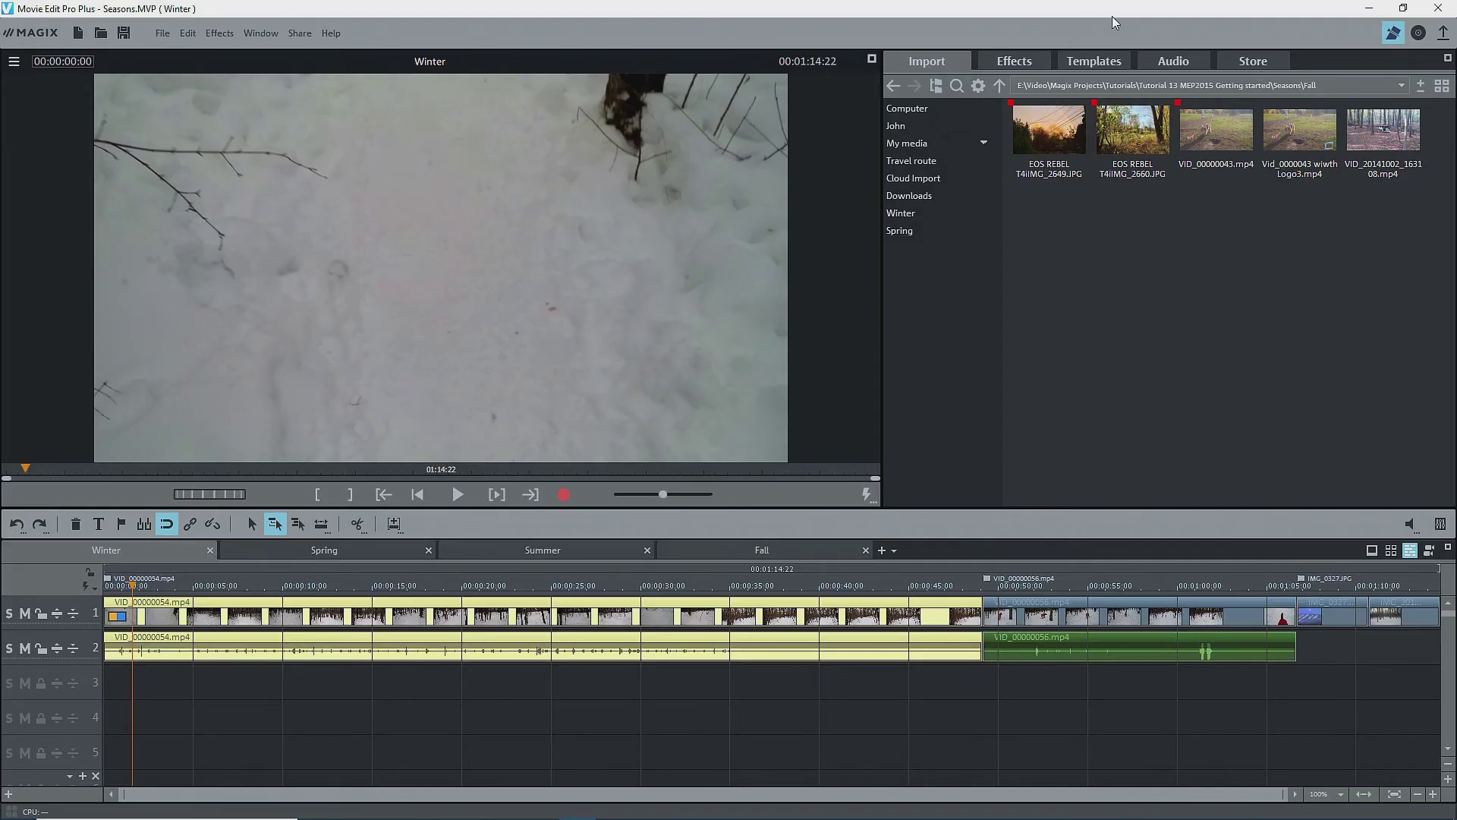
Choose and preview an intro video for the Seasons disc, then open its menu in the arranger.
left_click(1418, 33)
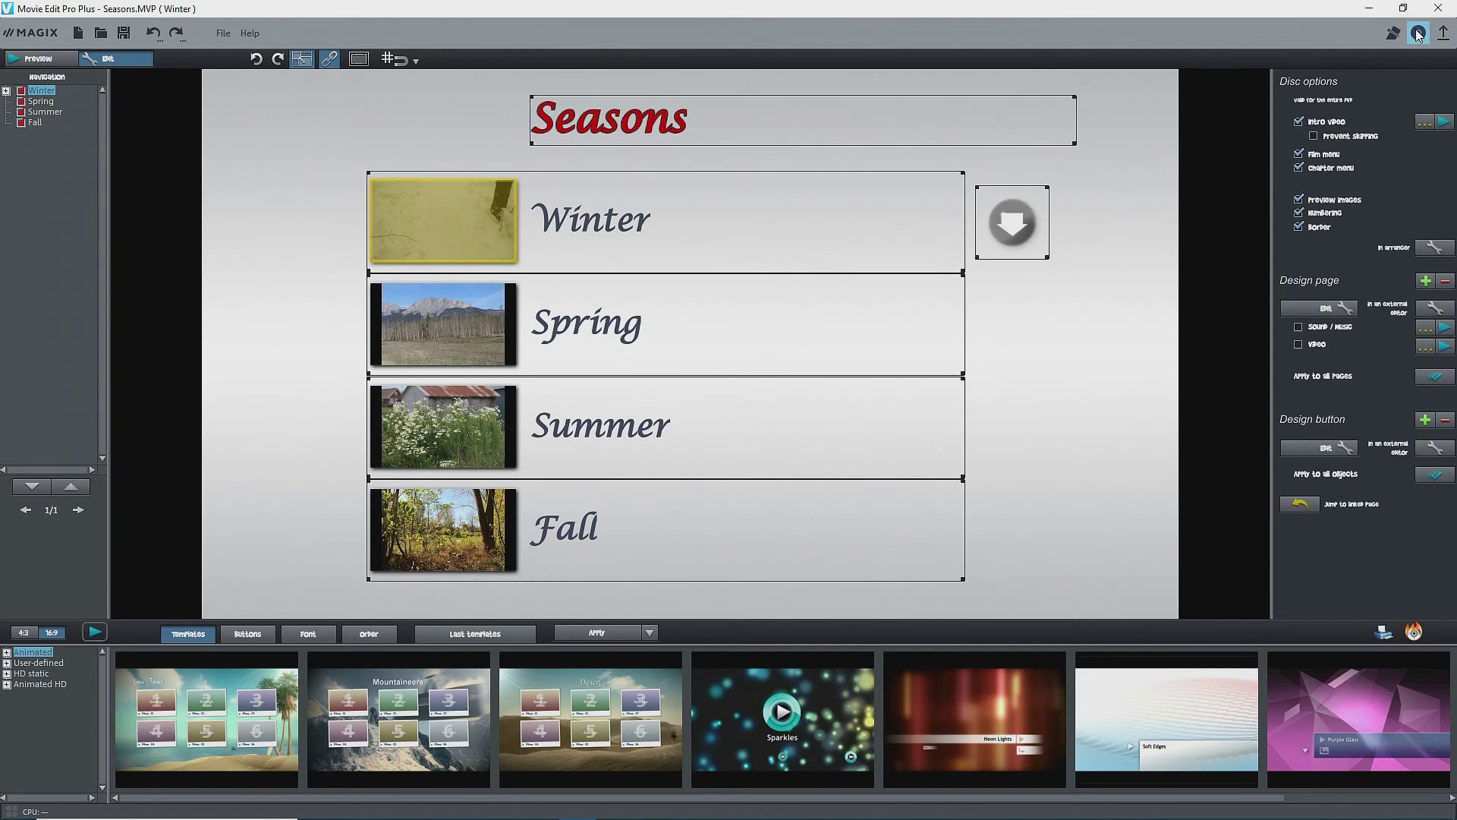
left_click(1419, 124)
left_click(843, 320)
left_click(1064, 599)
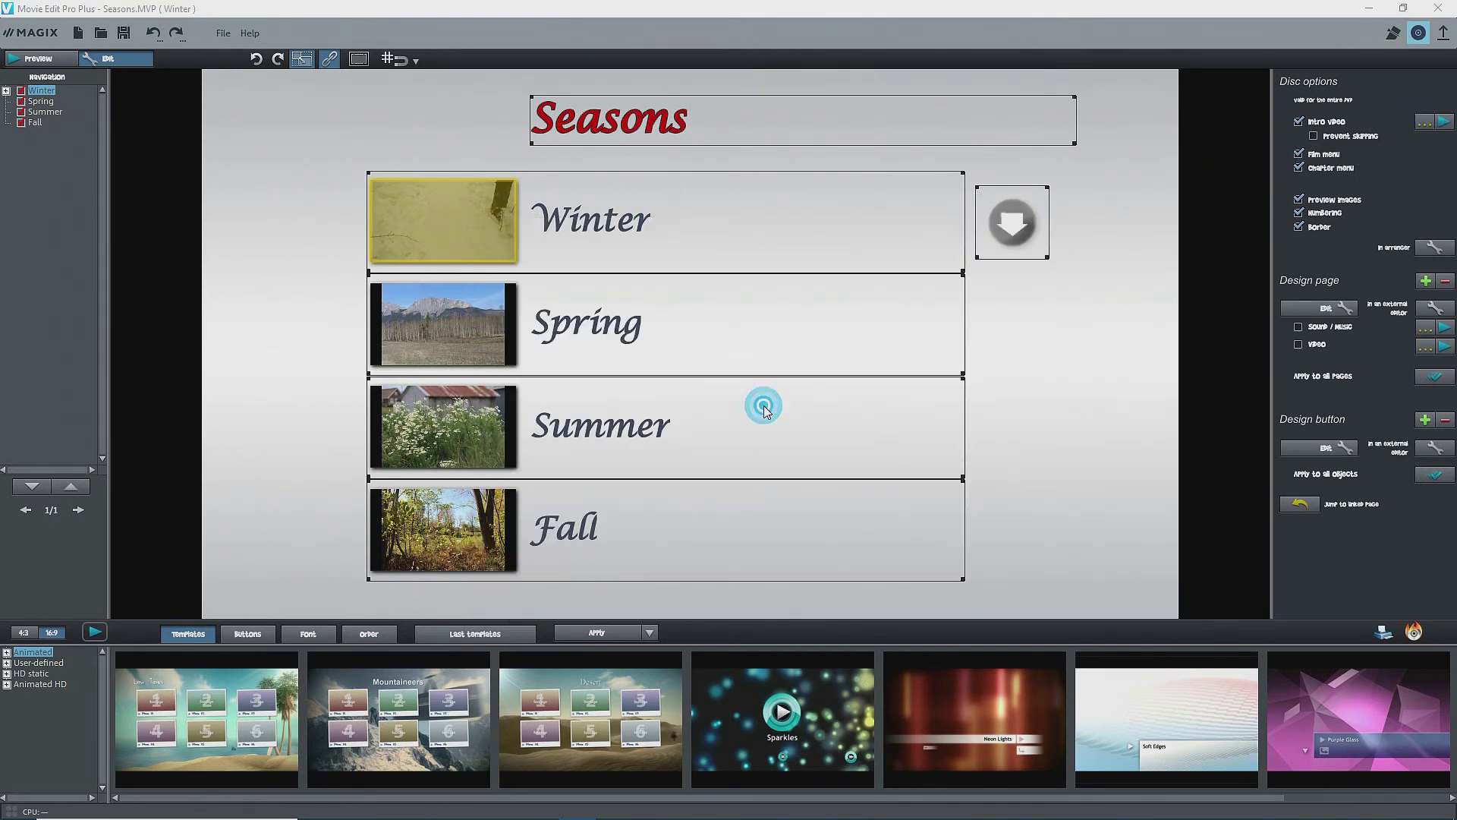
left_click(1443, 122)
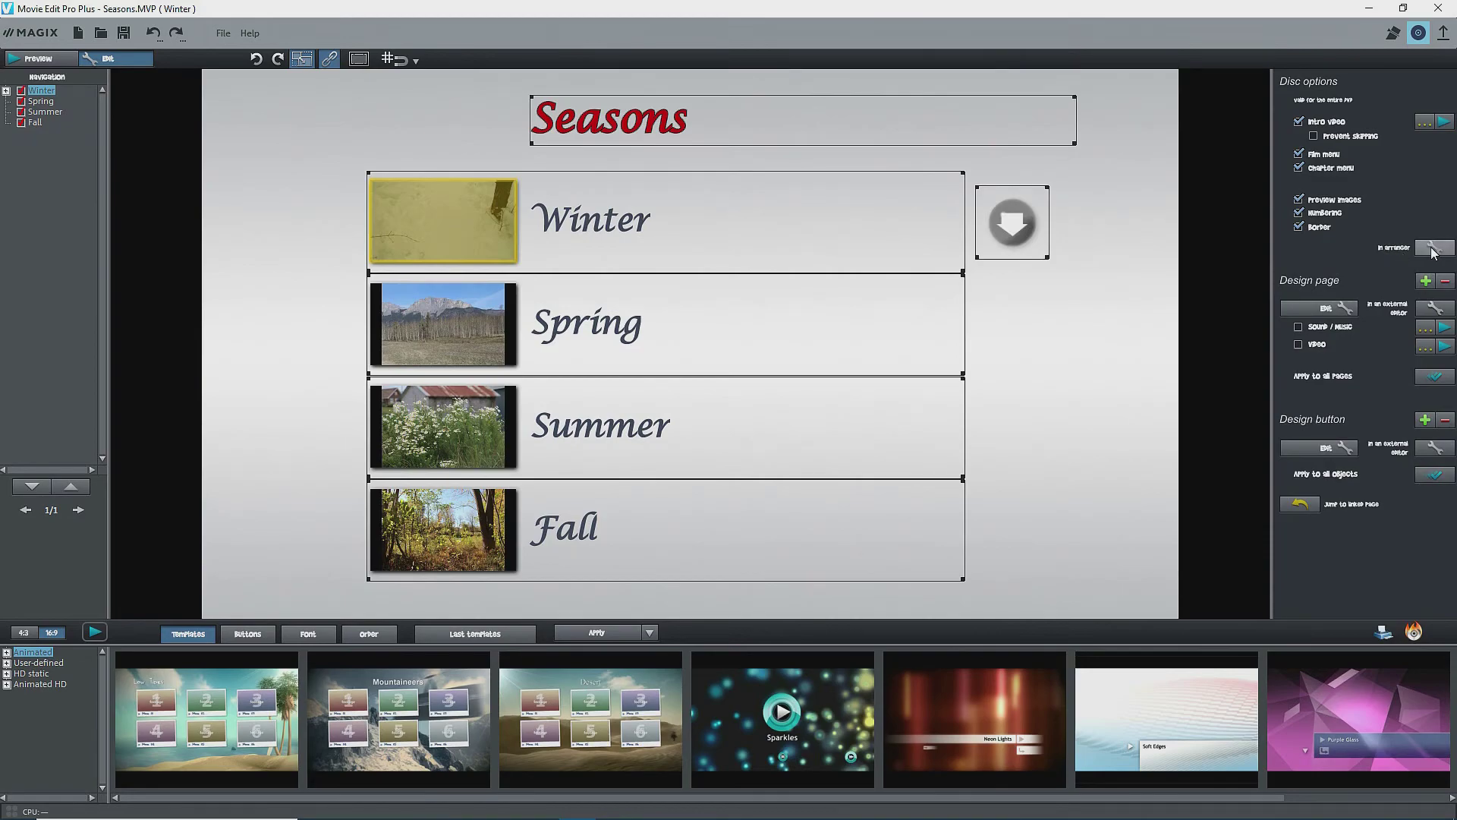
left_click(1432, 249)
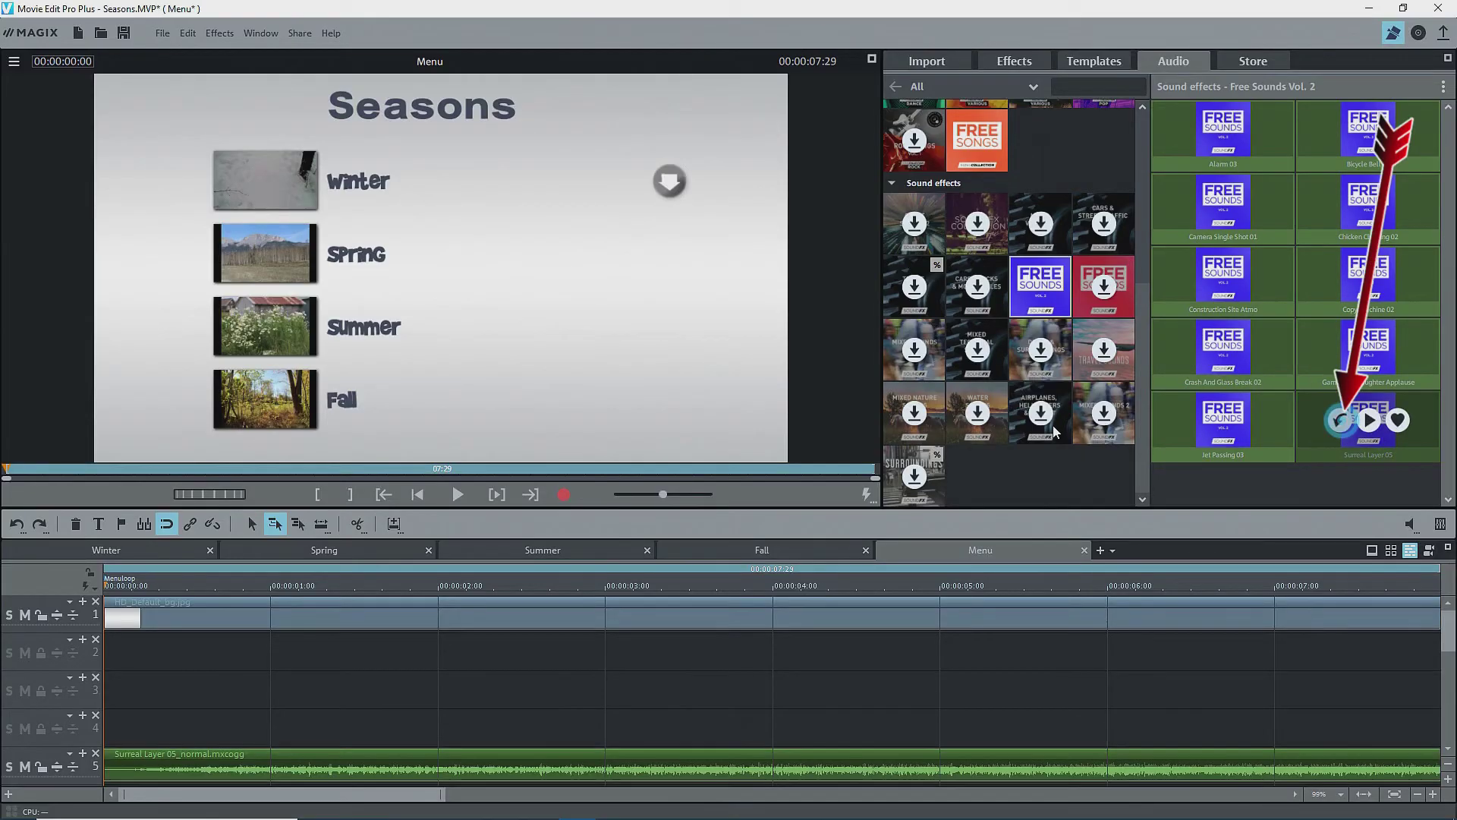
left_click(682, 459)
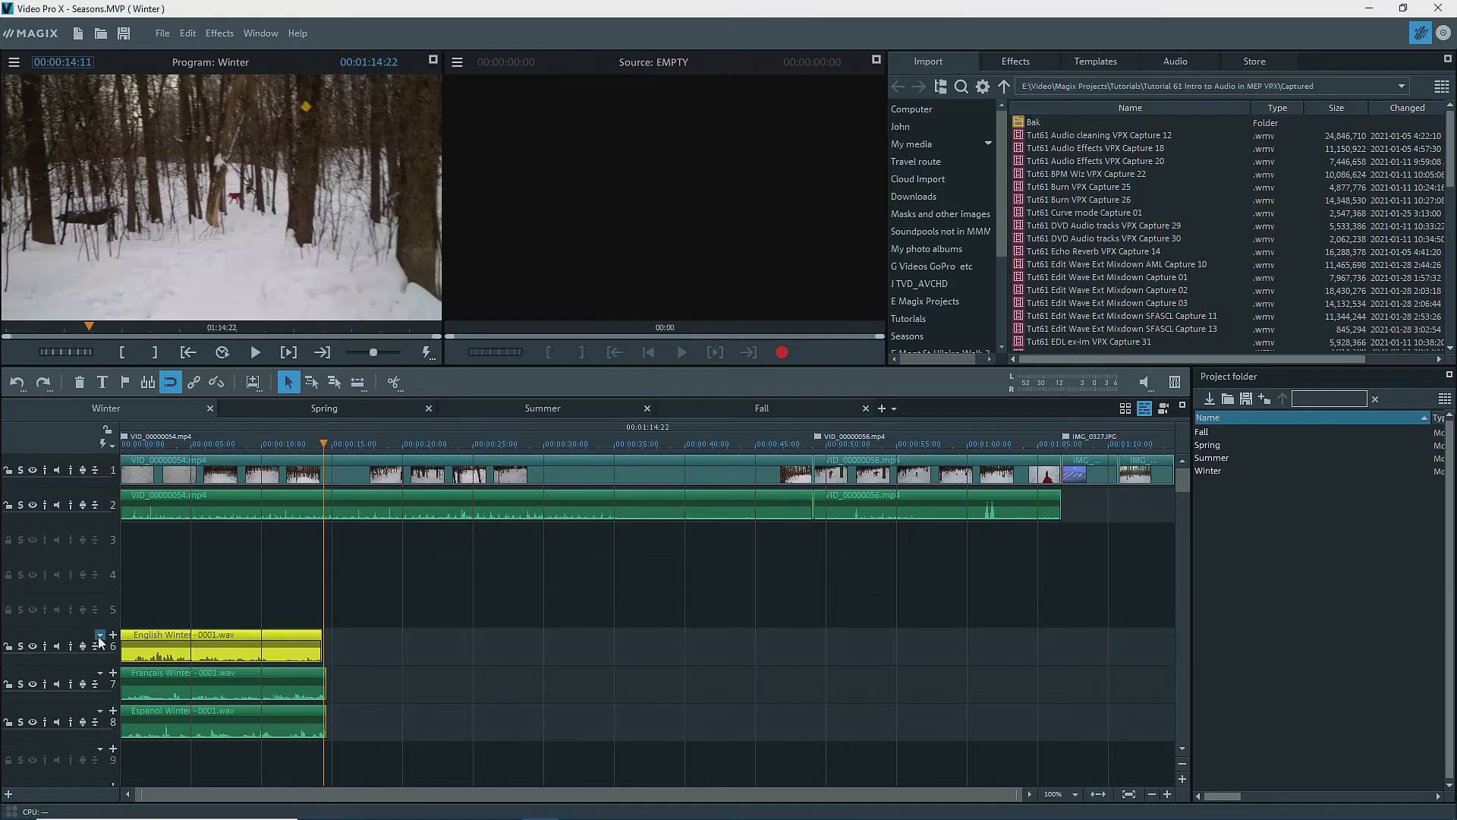
Make track 6 the first DVD audio track, named English.
left_click(100, 636)
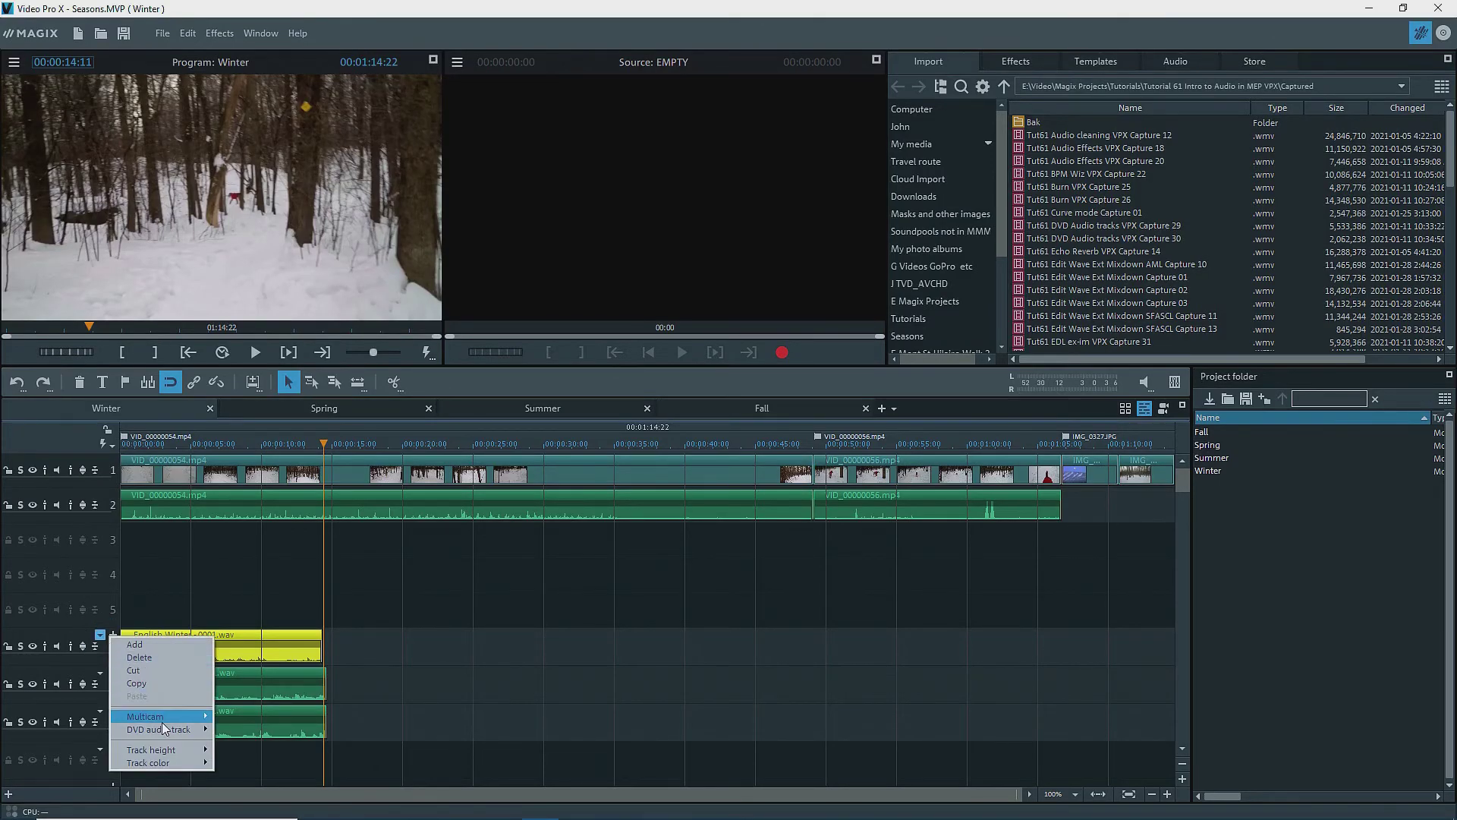
mouse_move(162, 727)
left_click(279, 639)
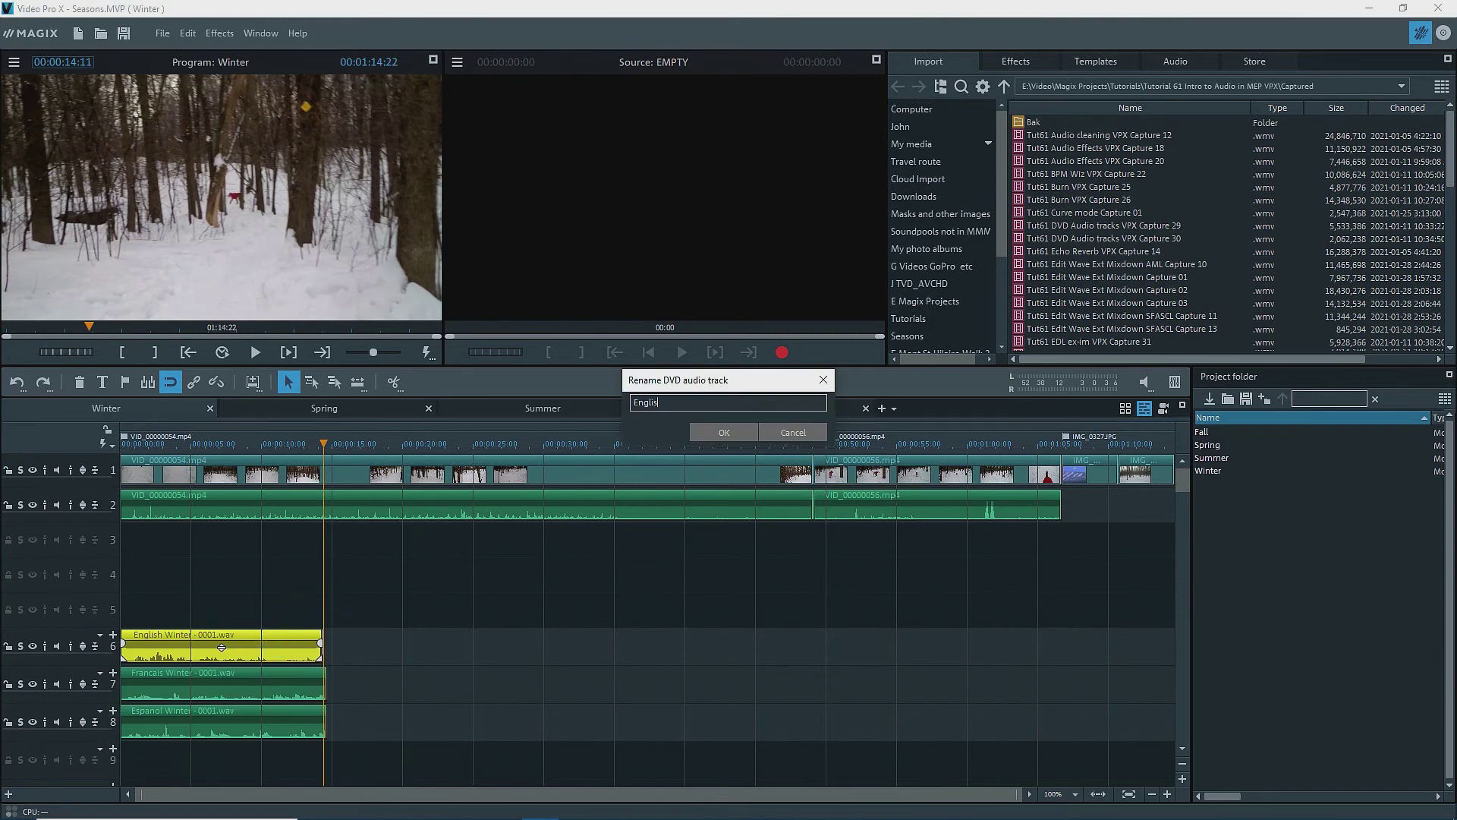
left_click(98, 672)
left_click(834, 466)
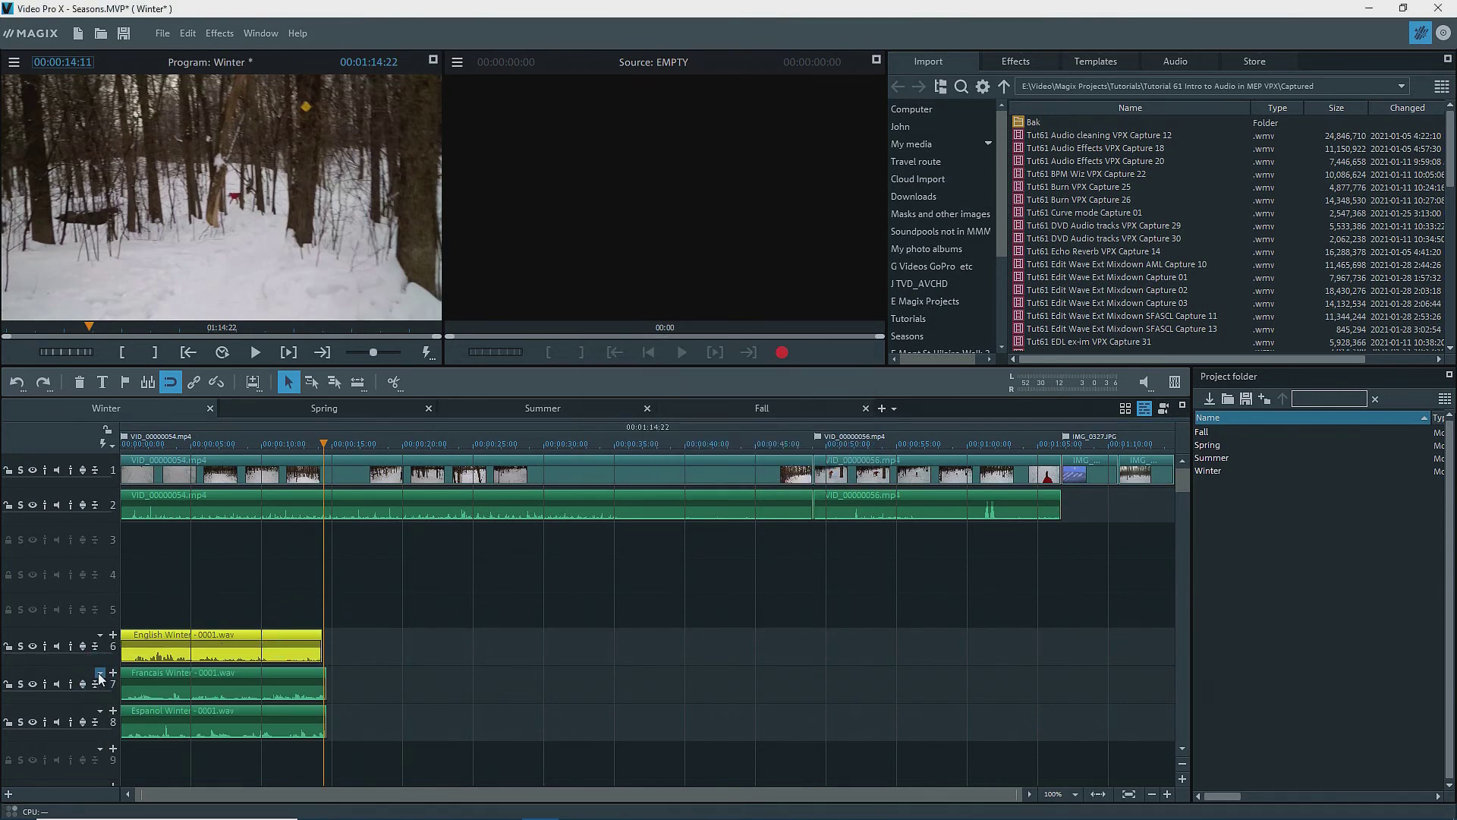
Make track 7 the next DVD audio track, named Français.
left_click(99, 672)
left_click(185, 763)
left_click(224, 688)
type("F")
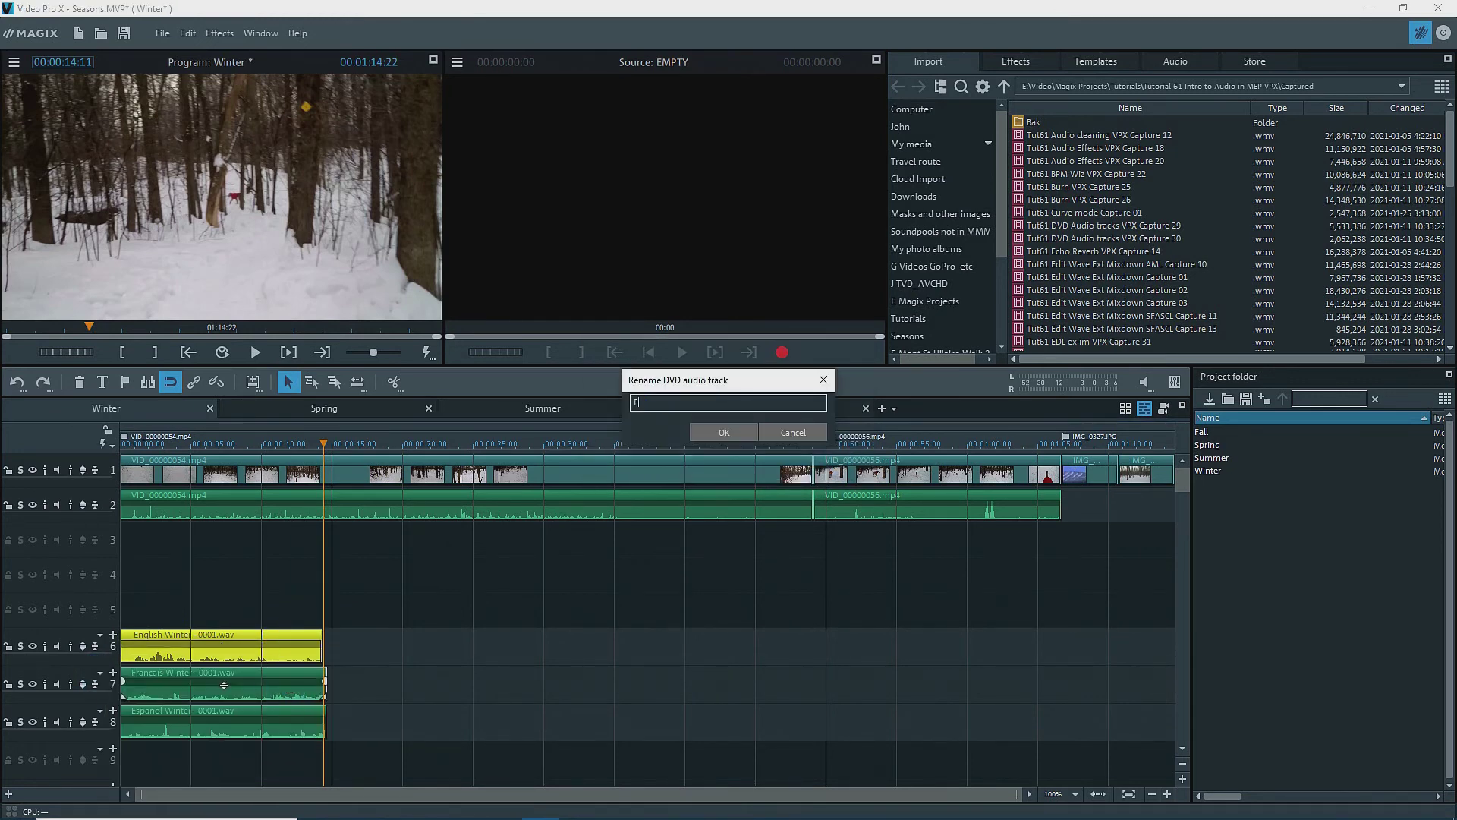
type("ranç")
key("Return")
left_click(99, 672)
Make track 8 the Español DVD audio track and show the disc menu.
left_click(186, 762)
left_click(223, 688)
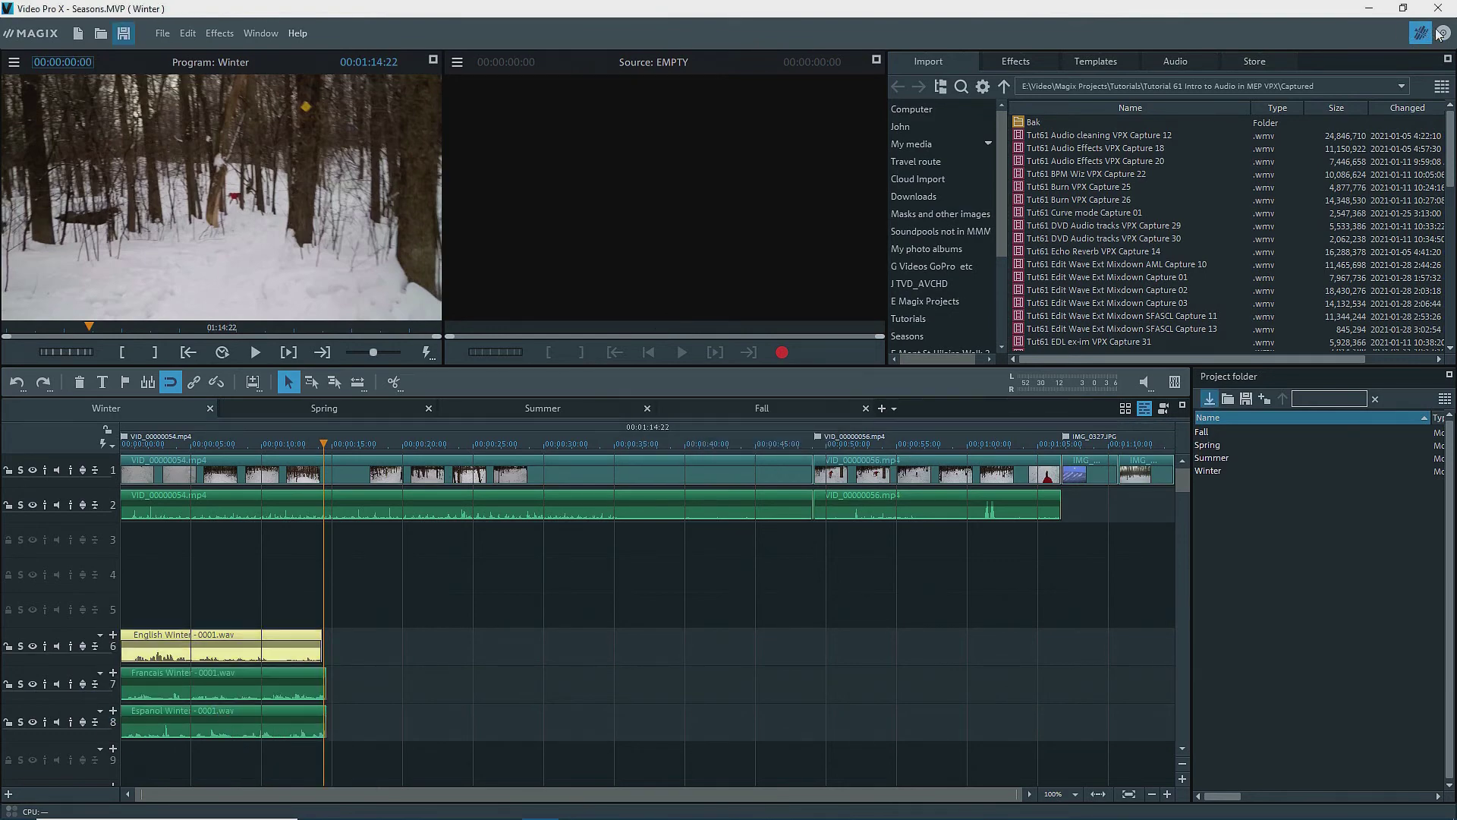
left_click(1441, 34)
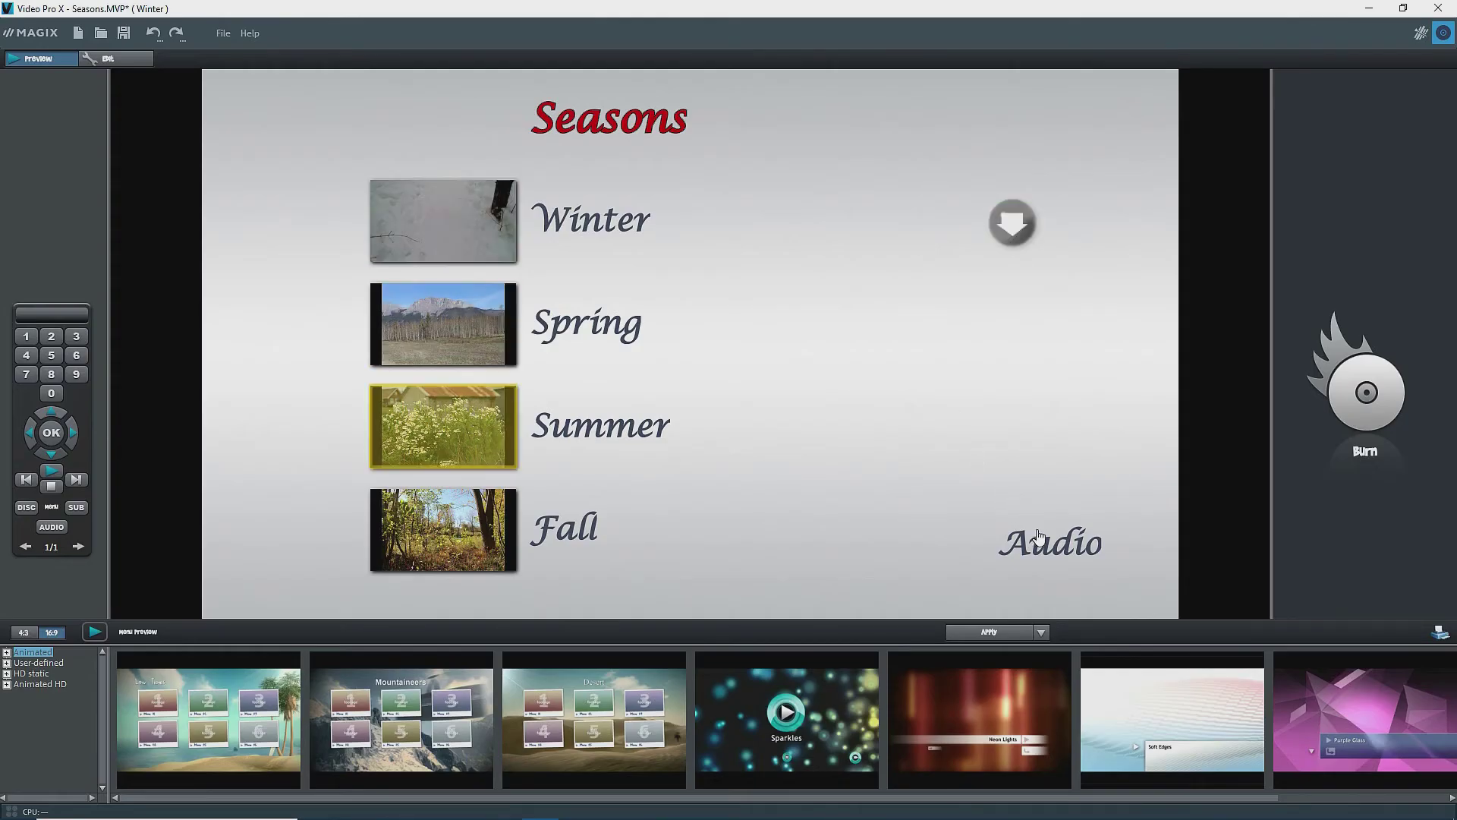
In the disc preview, choose the English audio track, play the Winter chapter, then exit the preview.
left_click(1052, 549)
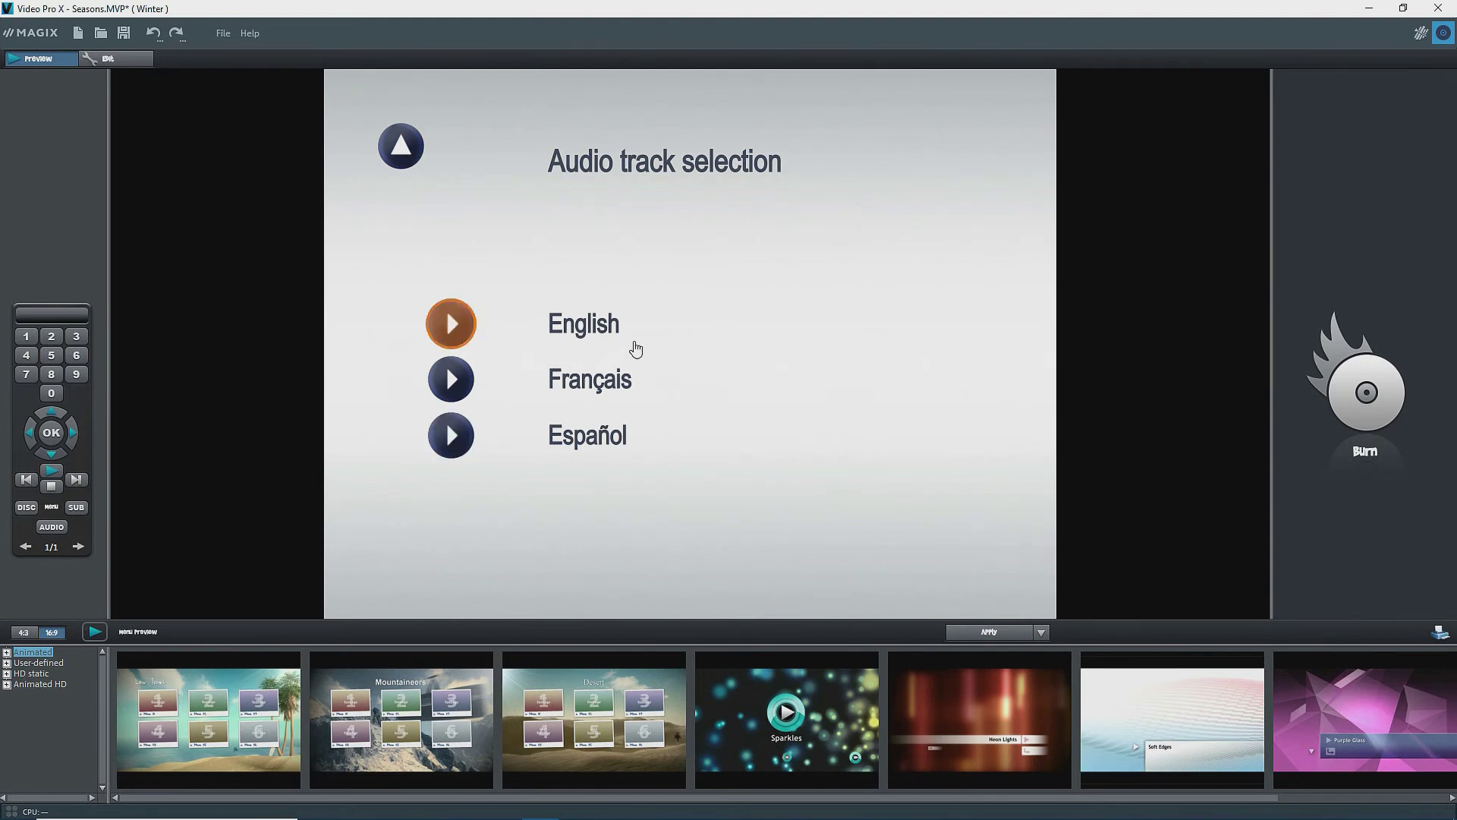
left_click(570, 330)
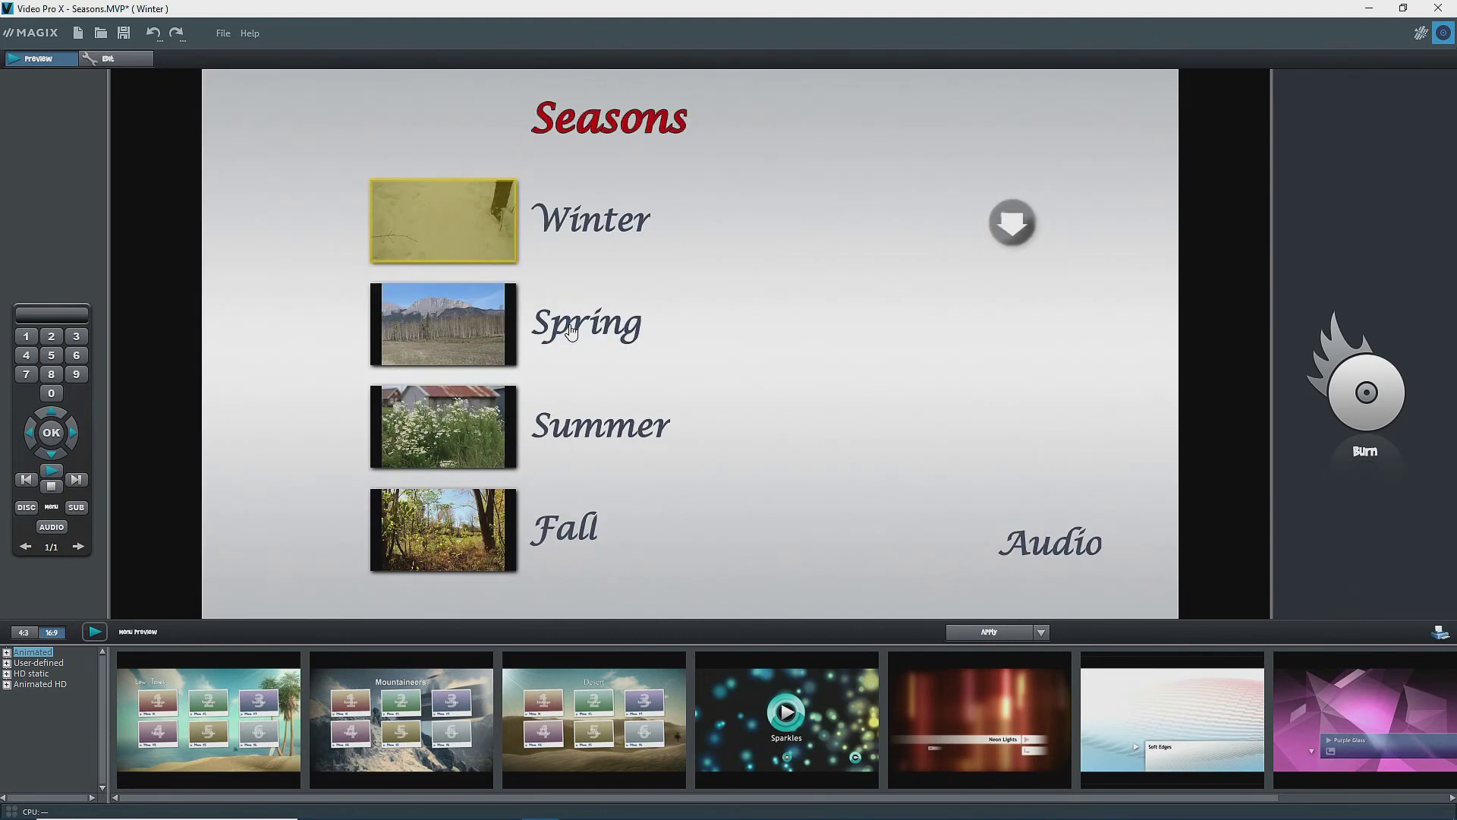
left_click(463, 233)
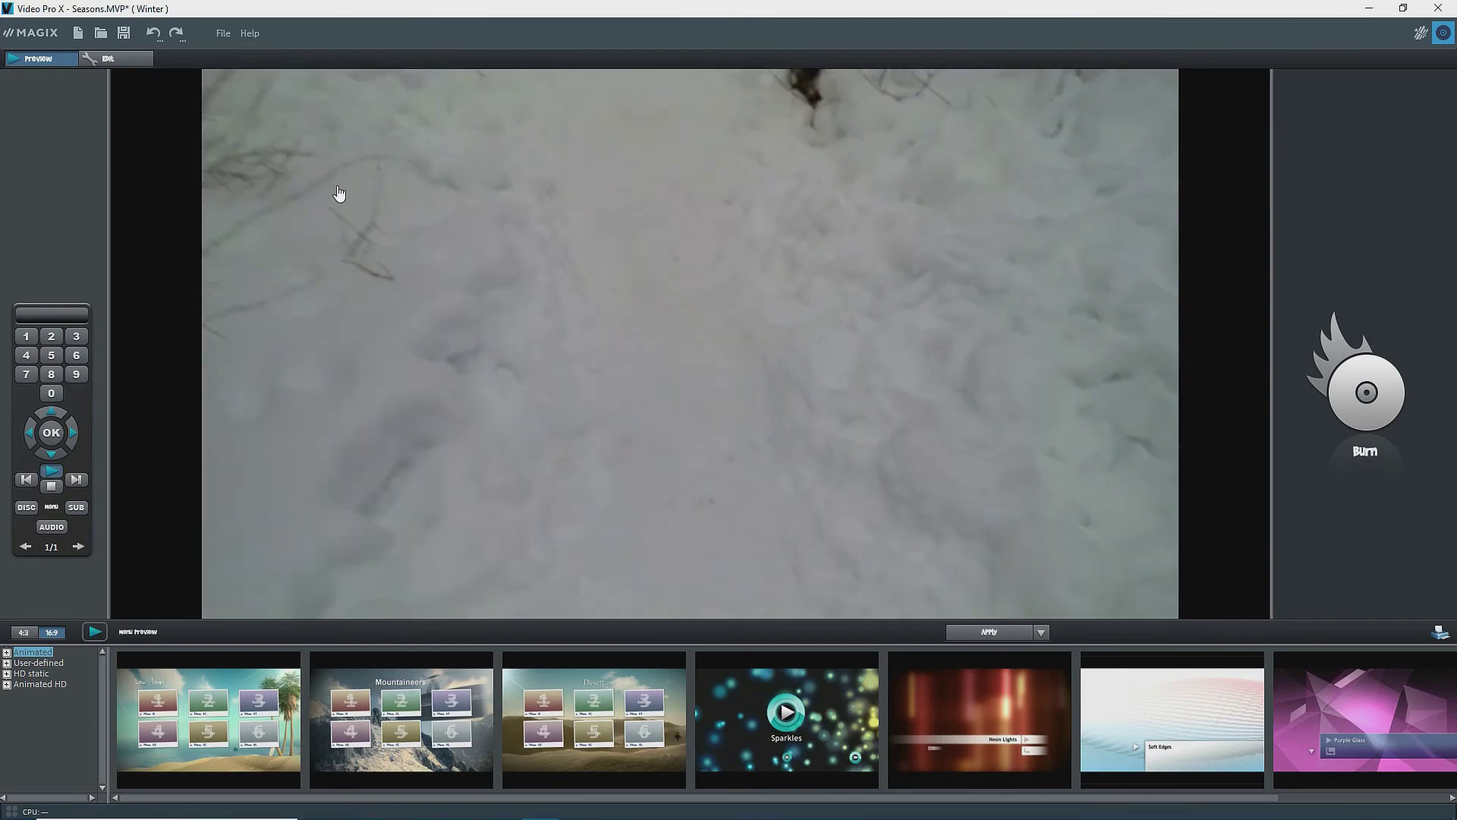
left_click(114, 59)
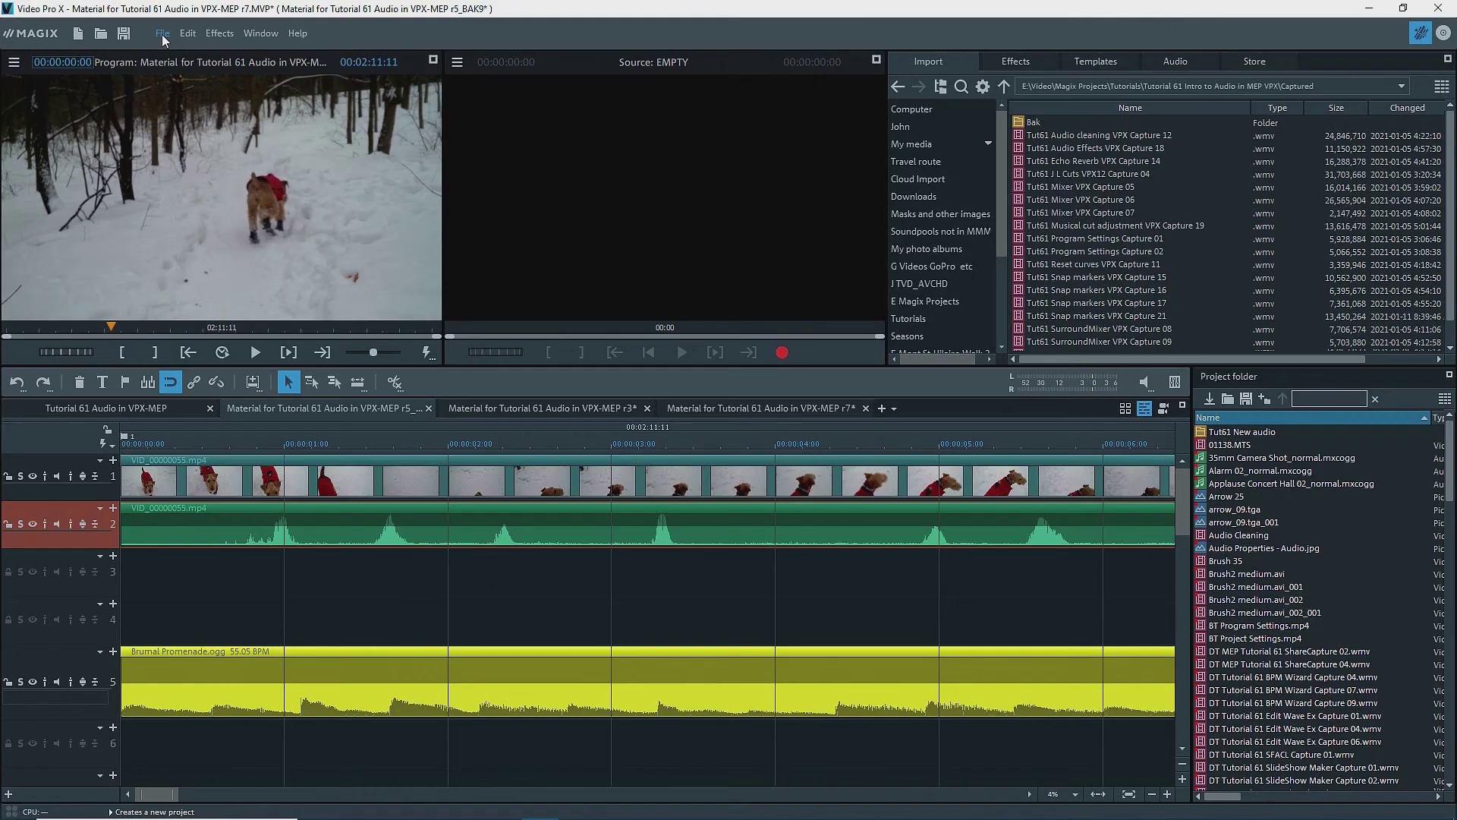
Open the Create EDL dialog to export the movie as an Edit Decision List (*.edl).
left_click(163, 35)
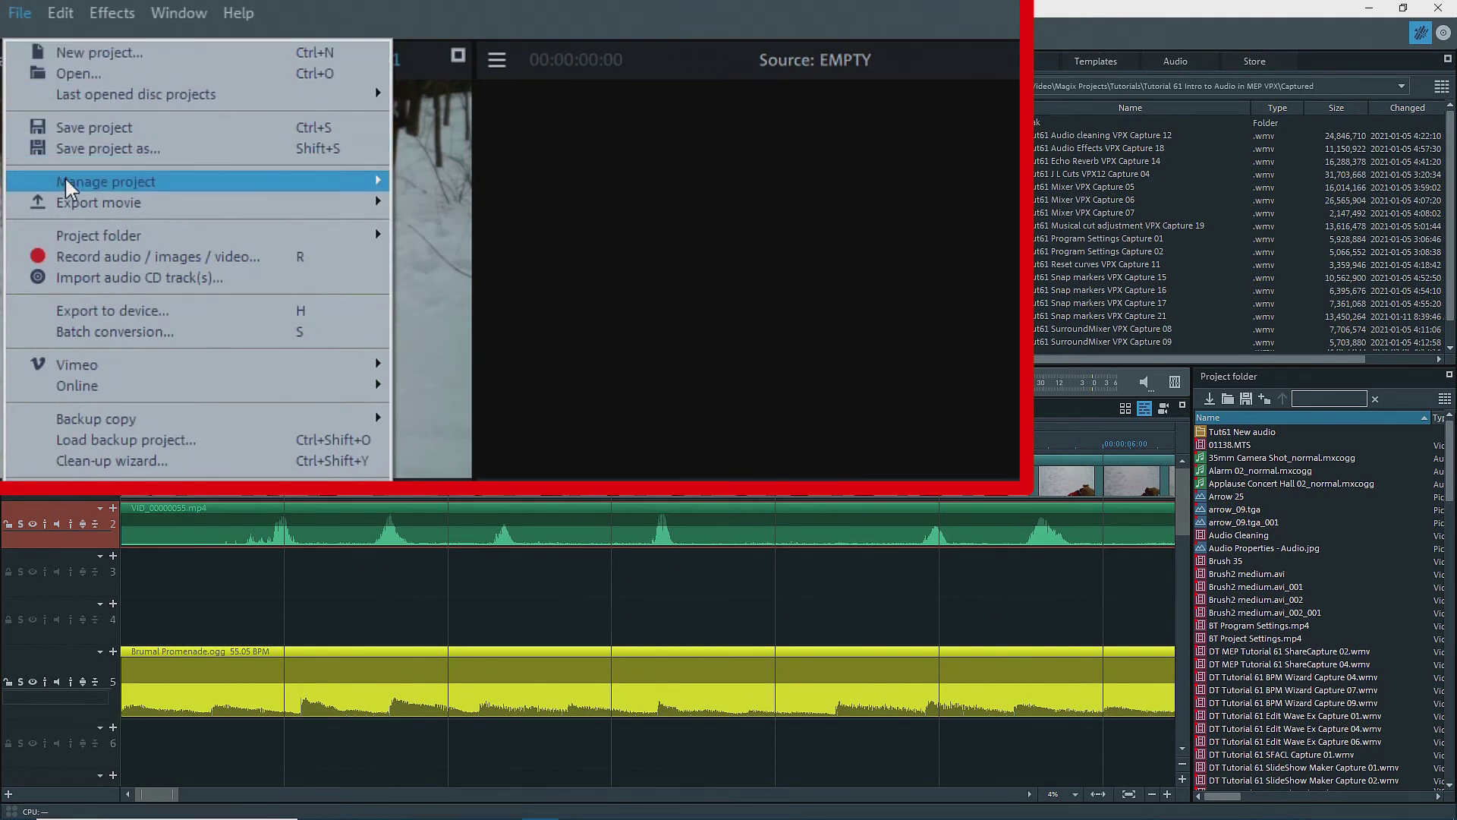
mouse_move(244, 189)
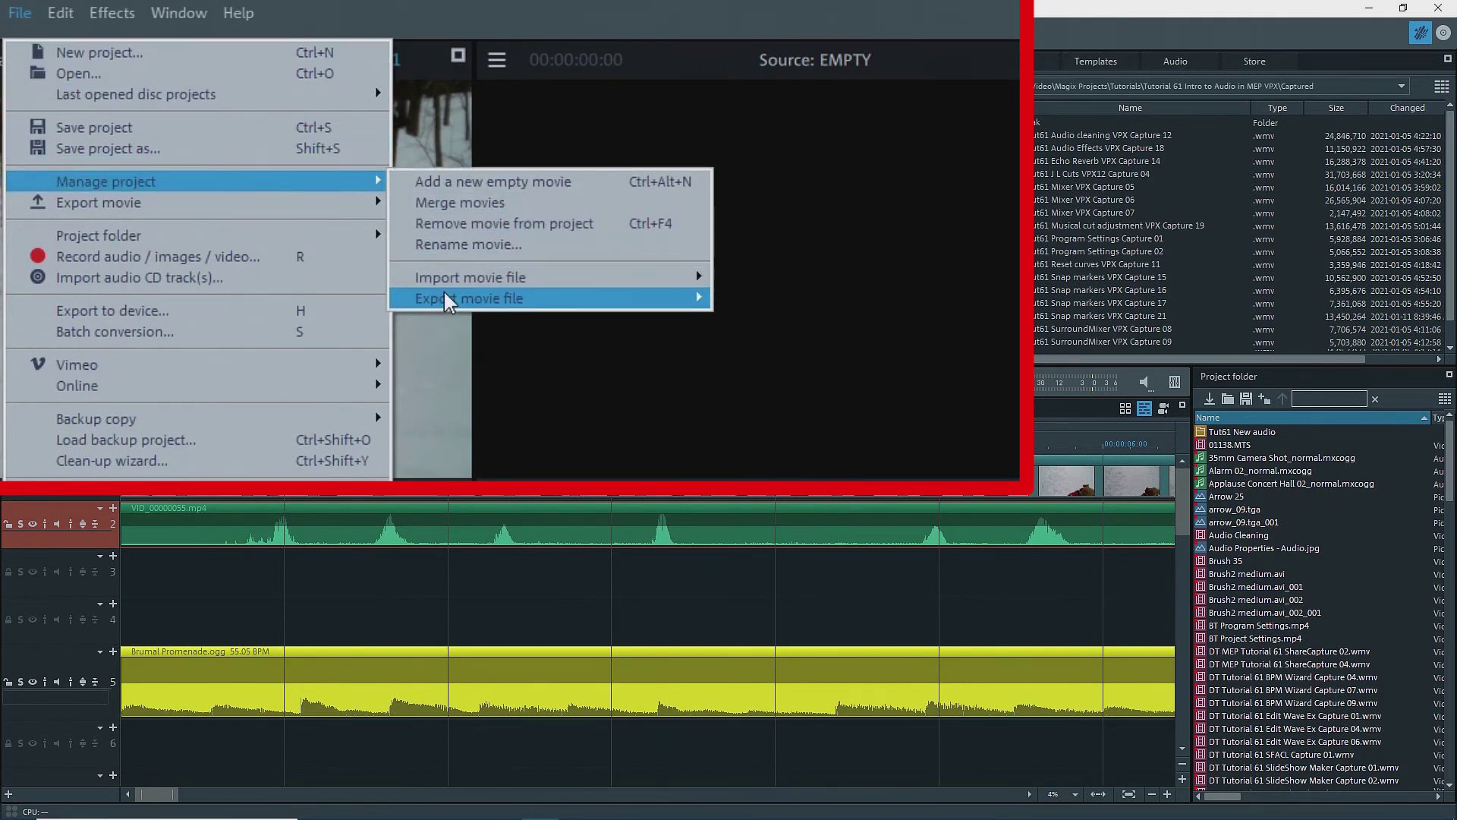
mouse_move(448, 302)
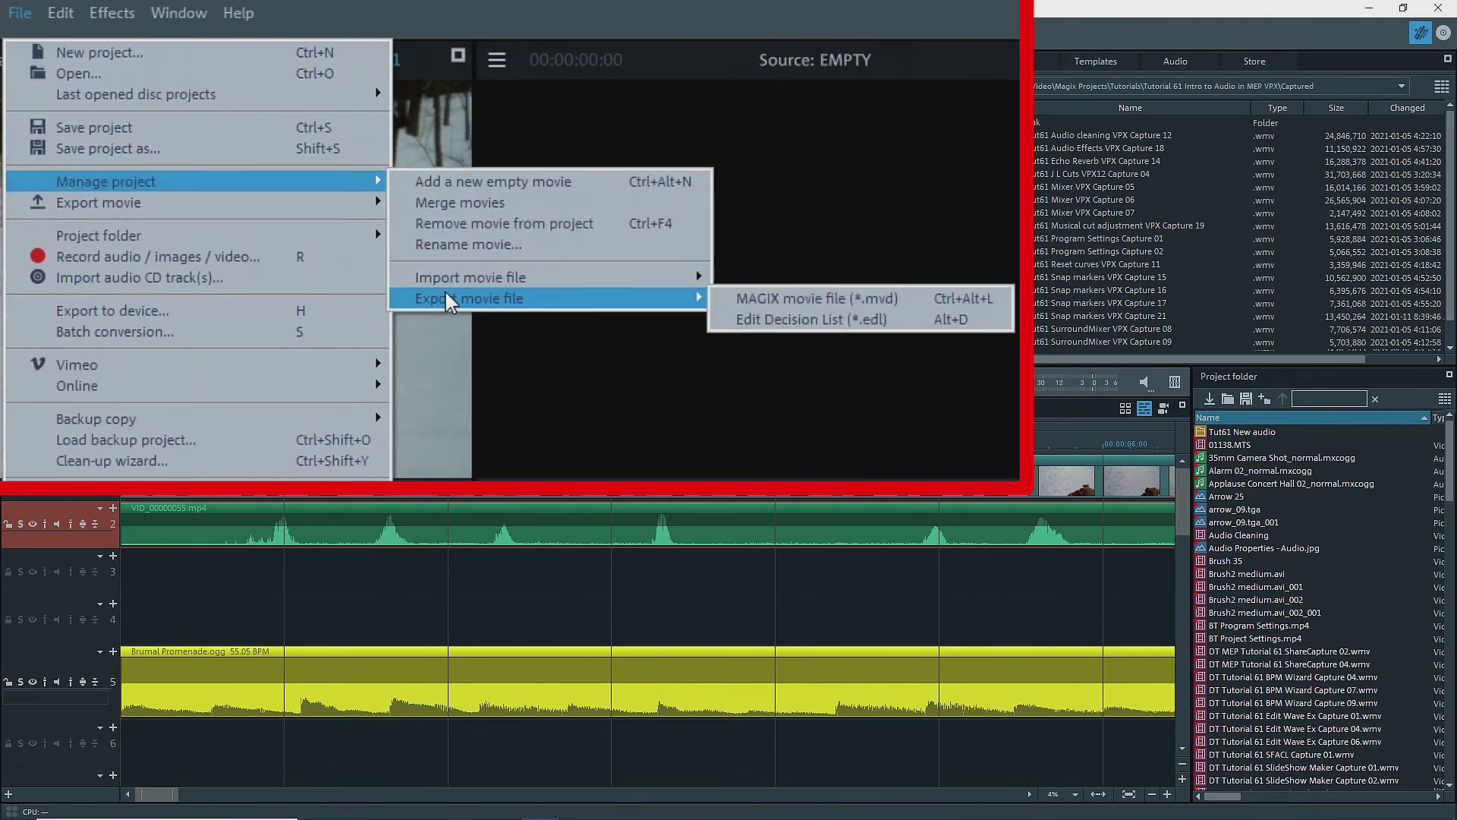
left_click(744, 317)
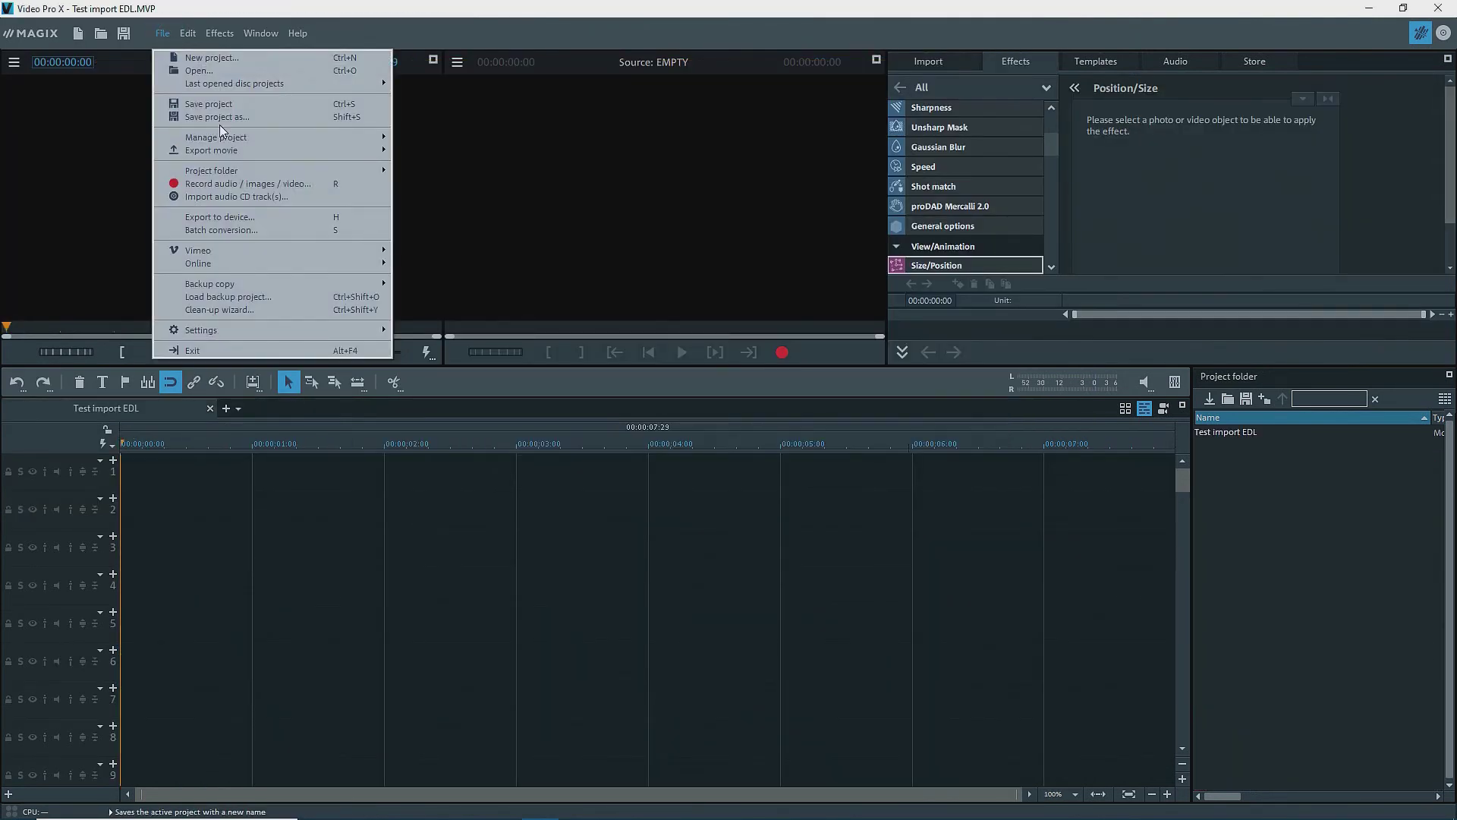
Import the exported EDL file into Test import EDL, then start playback with Samplitude following via MIDI sync.
mouse_move(227, 137)
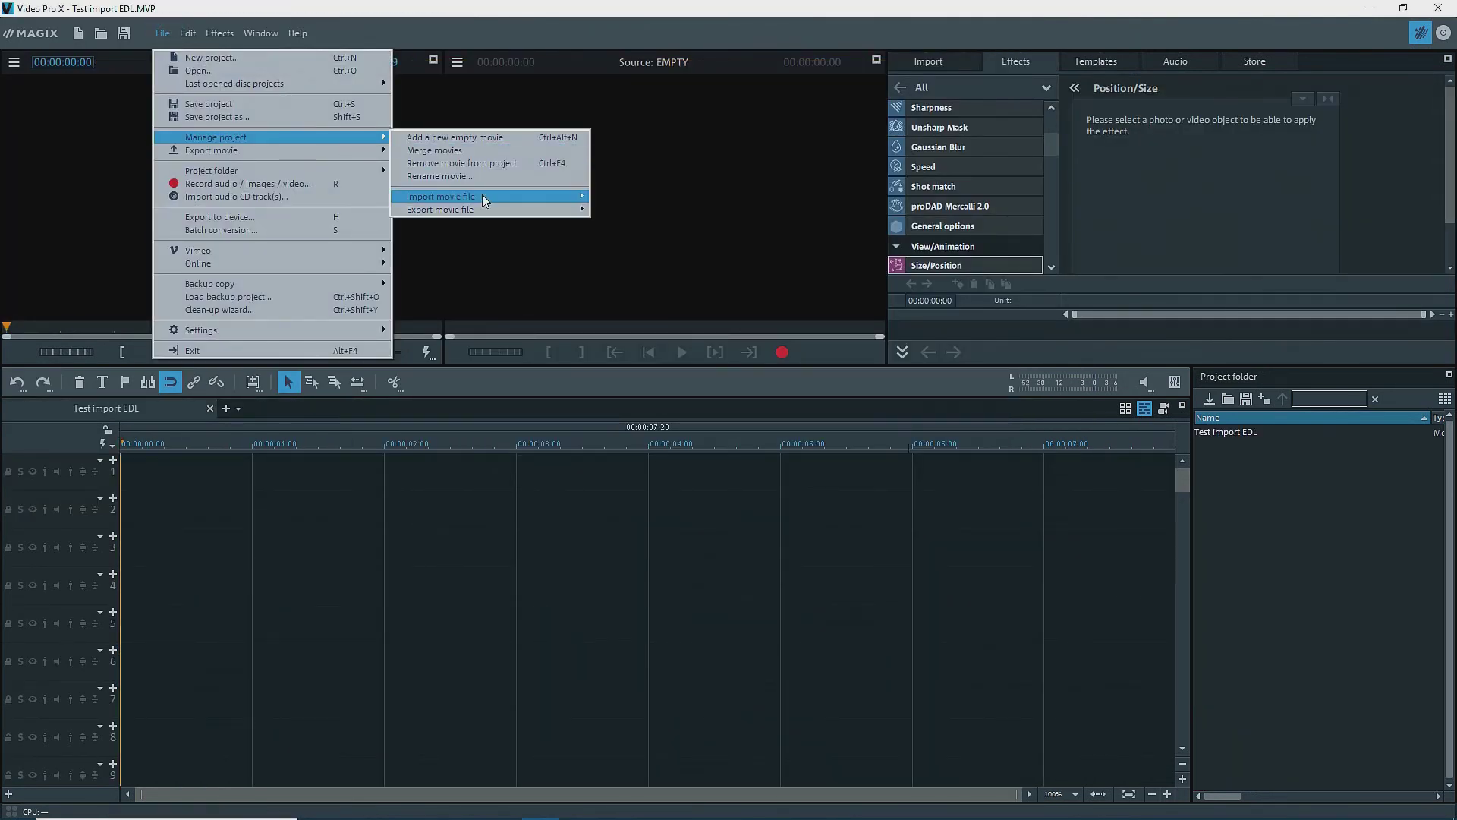
mouse_move(485, 198)
left_click(652, 210)
left_click(759, 325)
left_click(1087, 602)
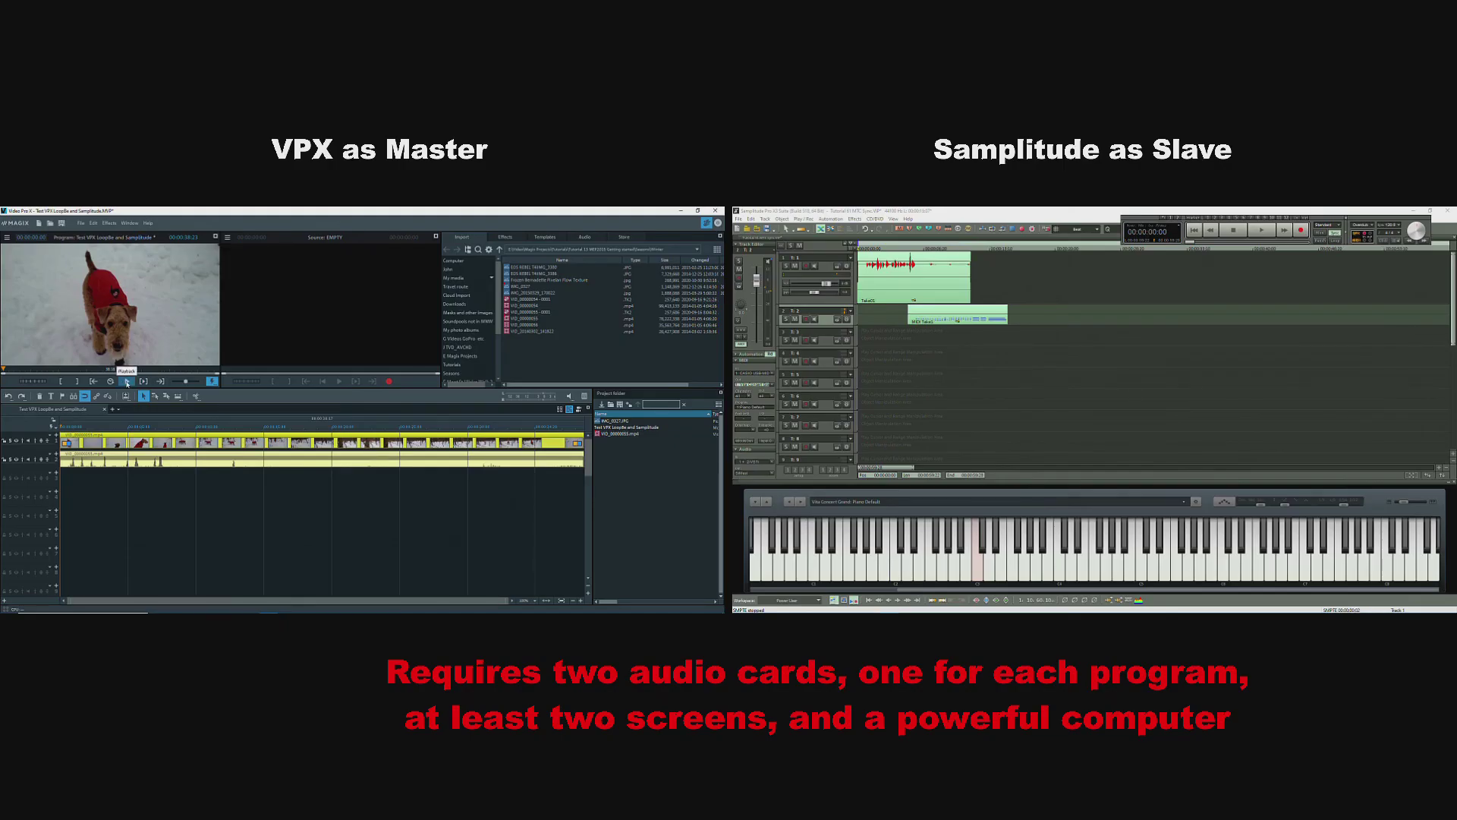
left_click(126, 381)
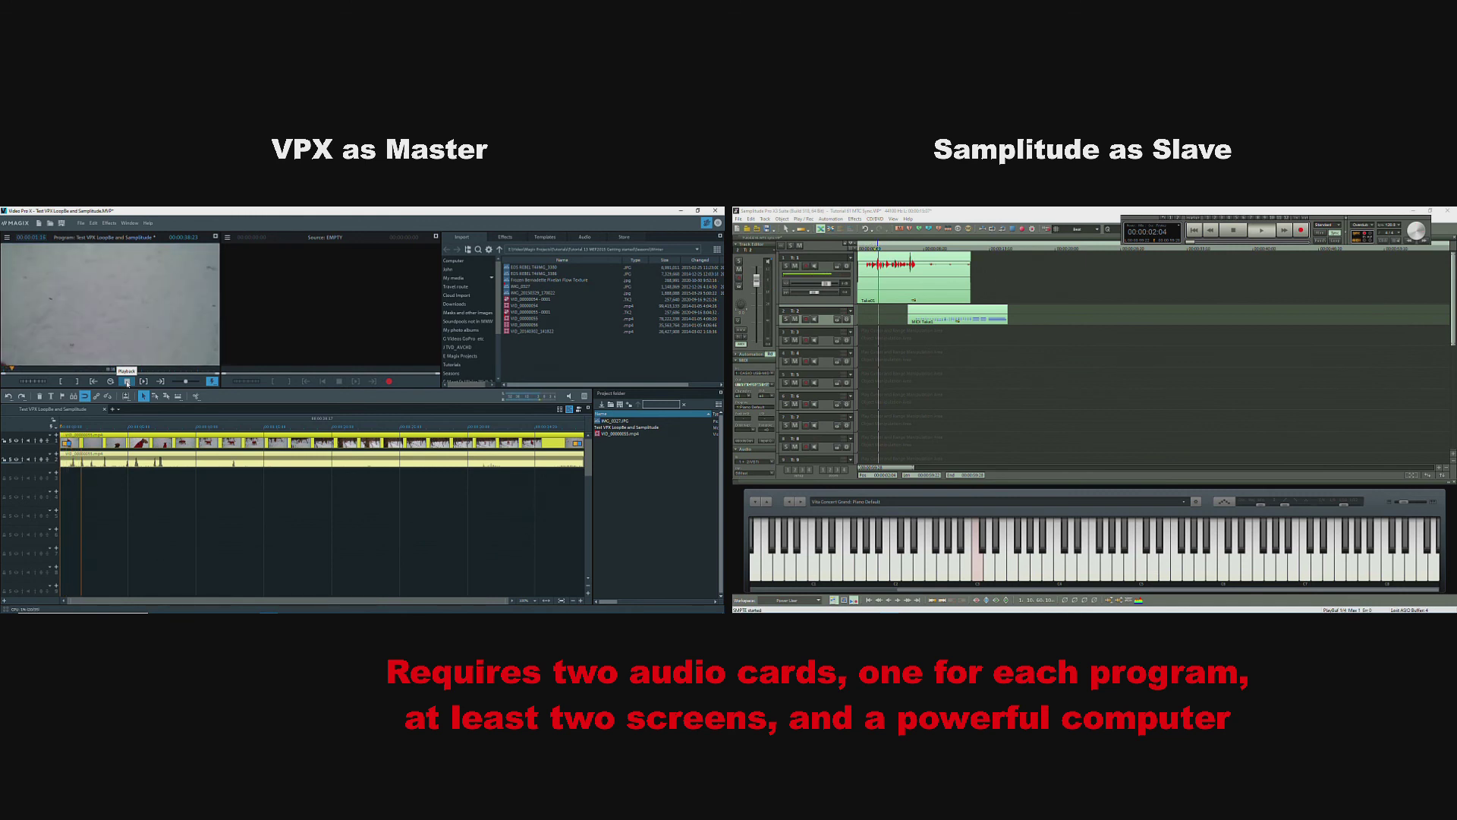